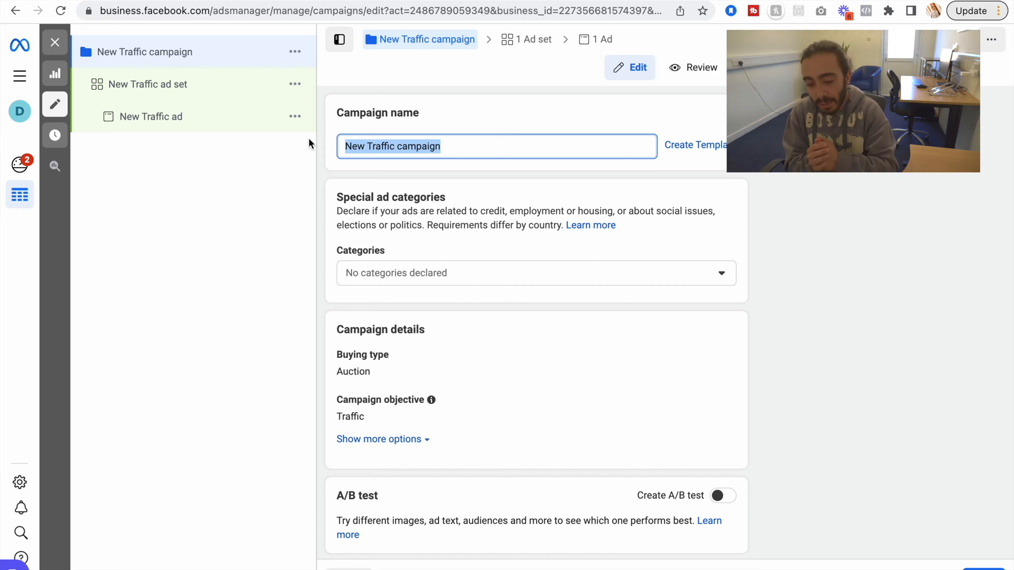
- Name the campaign "Testing Demographics (Broad vs Ideal Client)"
text(Testing Demographics (Broad vs )
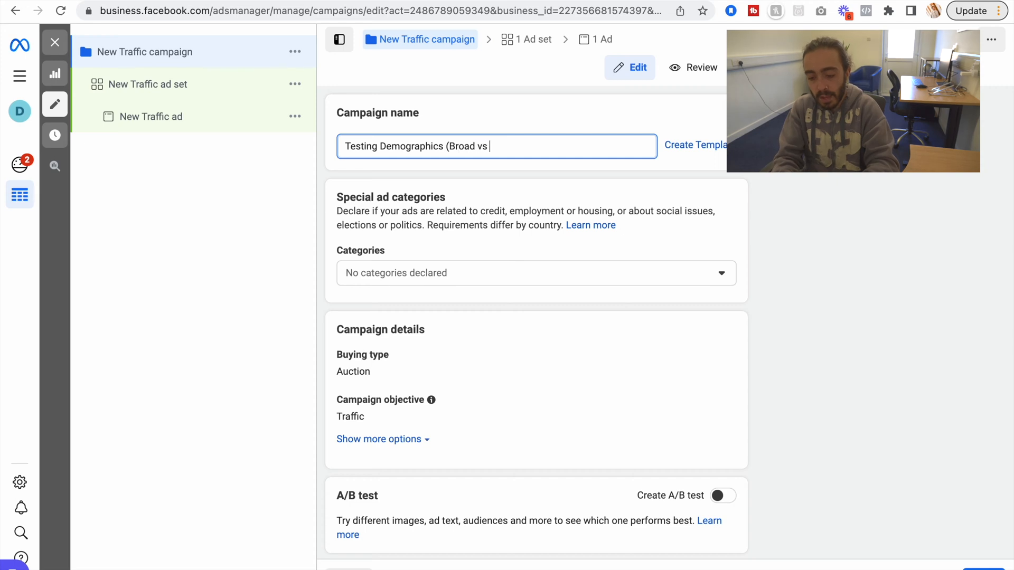
text(Ideal Client)
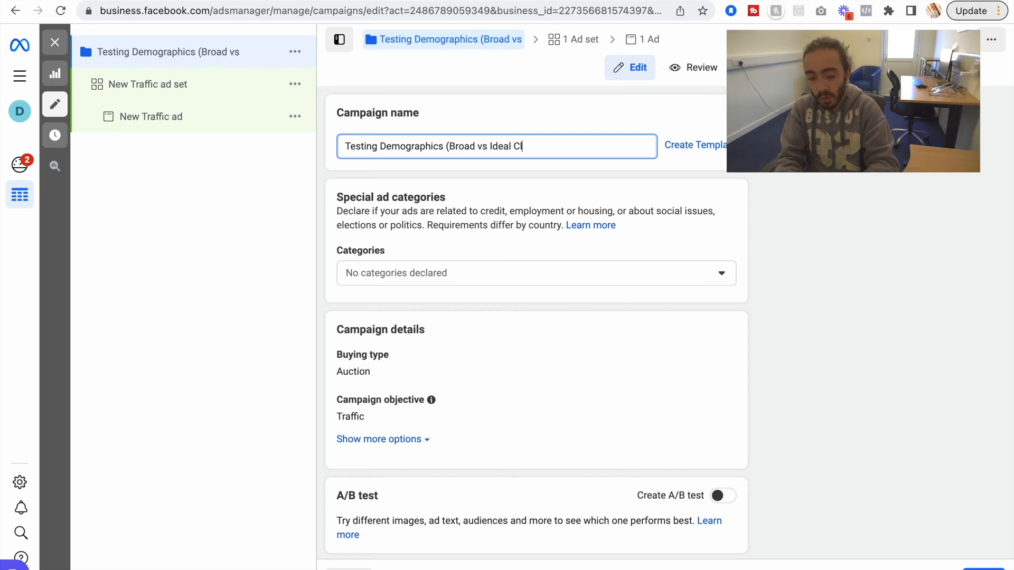
text())
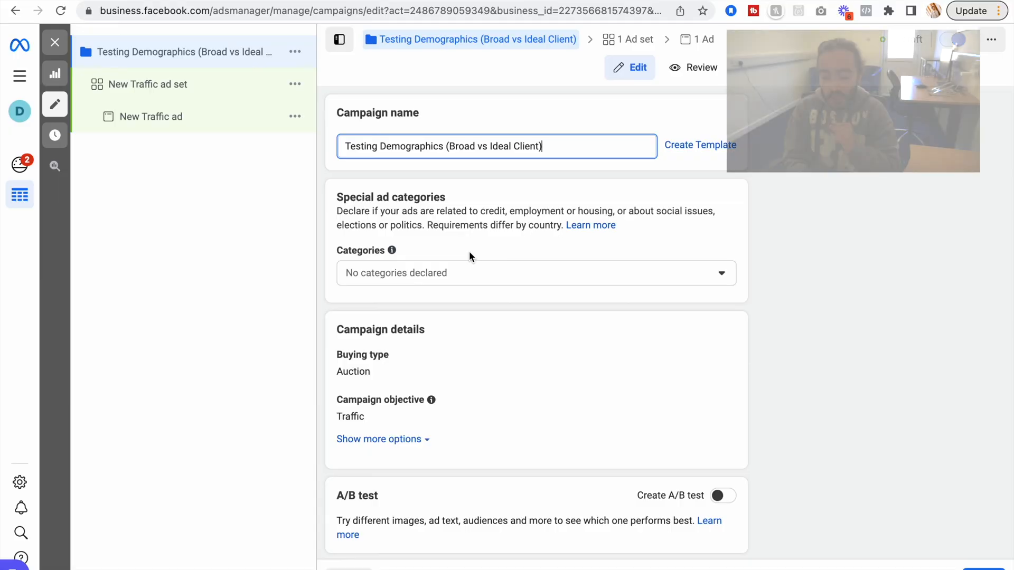
- Open the buying type in the campaign details for editing and check its options, keeping Auction
scroll(469, 251, down, 1)
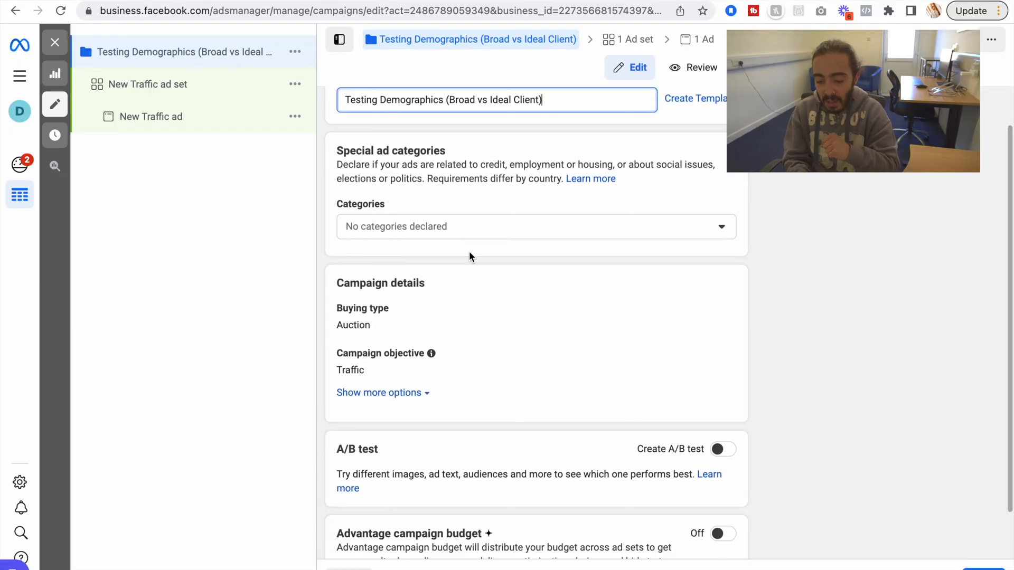
scroll(470, 253, down, 1)
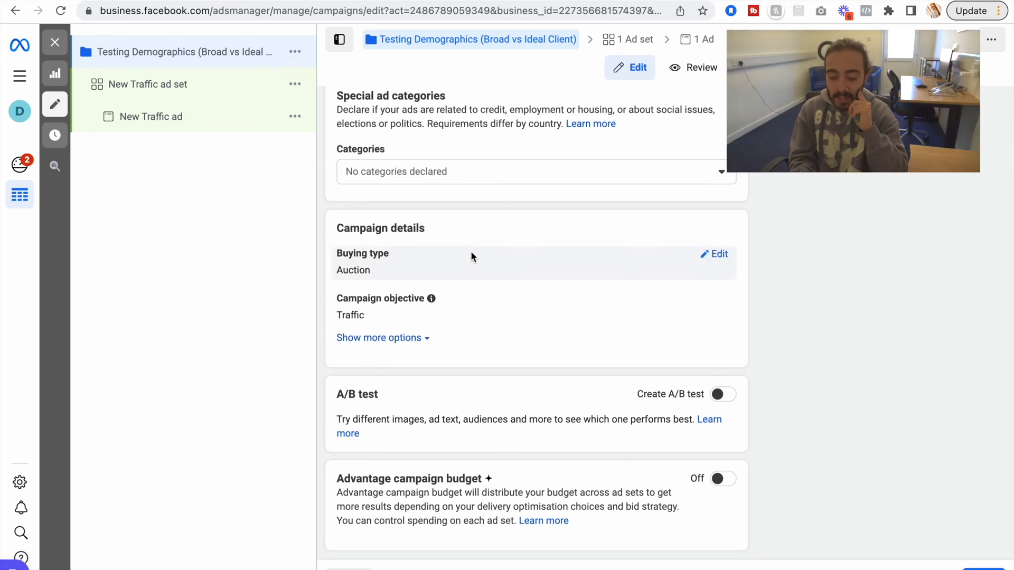
click(716, 255)
click(710, 275)
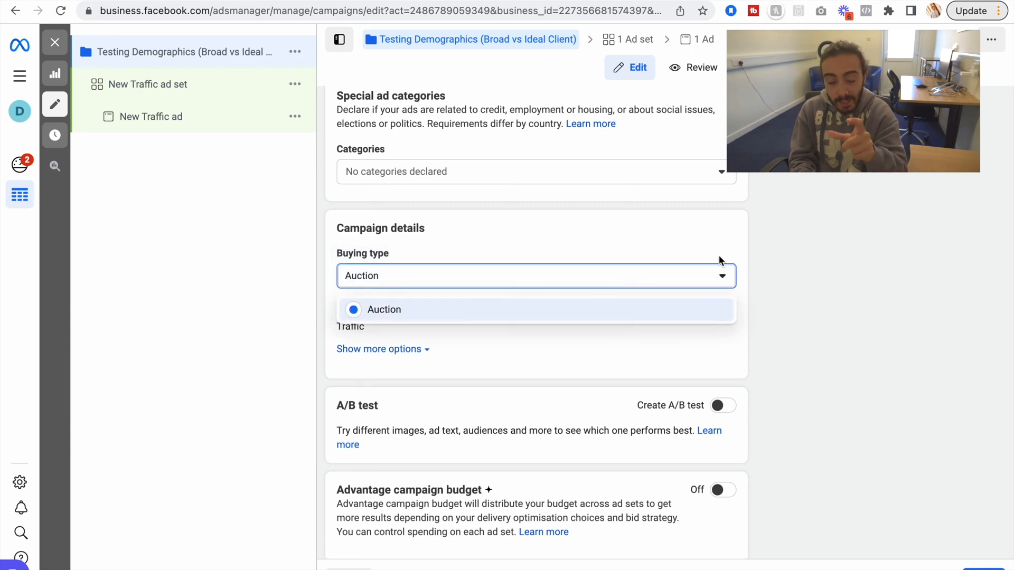
click(718, 255)
- Turn on Advantage campaign budget and change the campaign budget type to Lifetime budget
scroll(718, 255, down, 1)
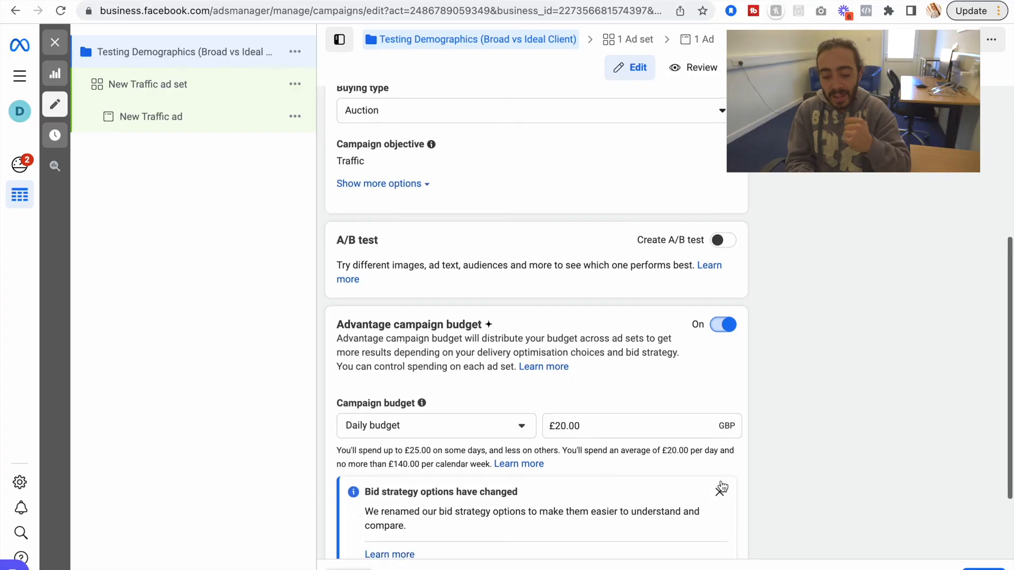
scroll(722, 486, down, 3)
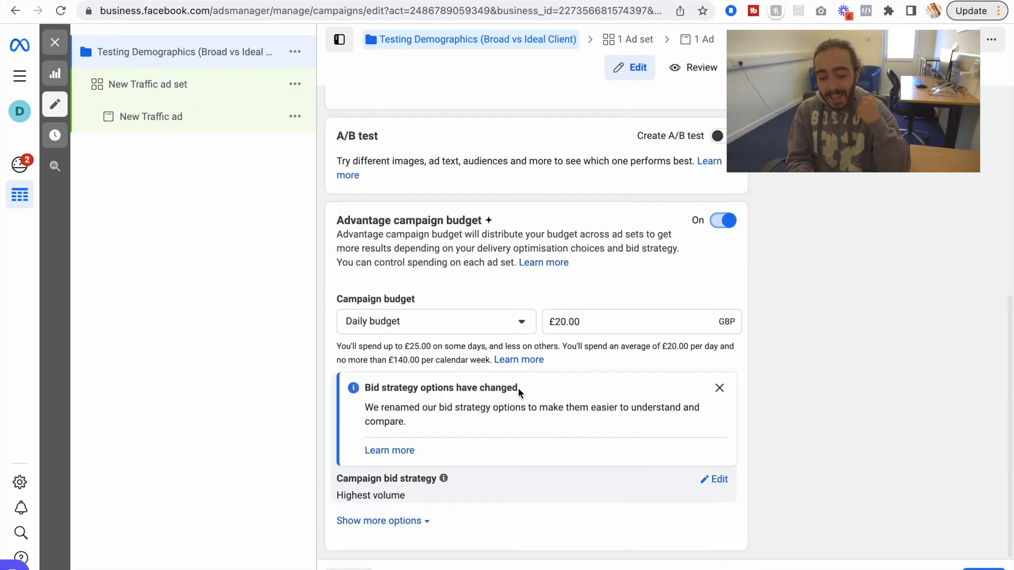
click(461, 331)
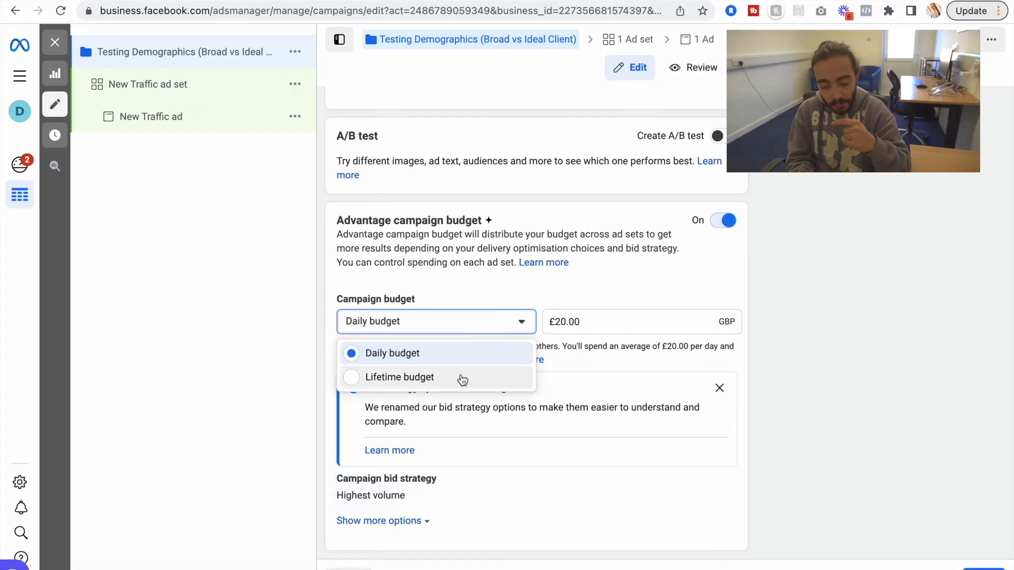
mouse_move(464, 377)
mouse_down()
mouse_move(465, 364)
mouse_move(470, 383)
mouse_up()
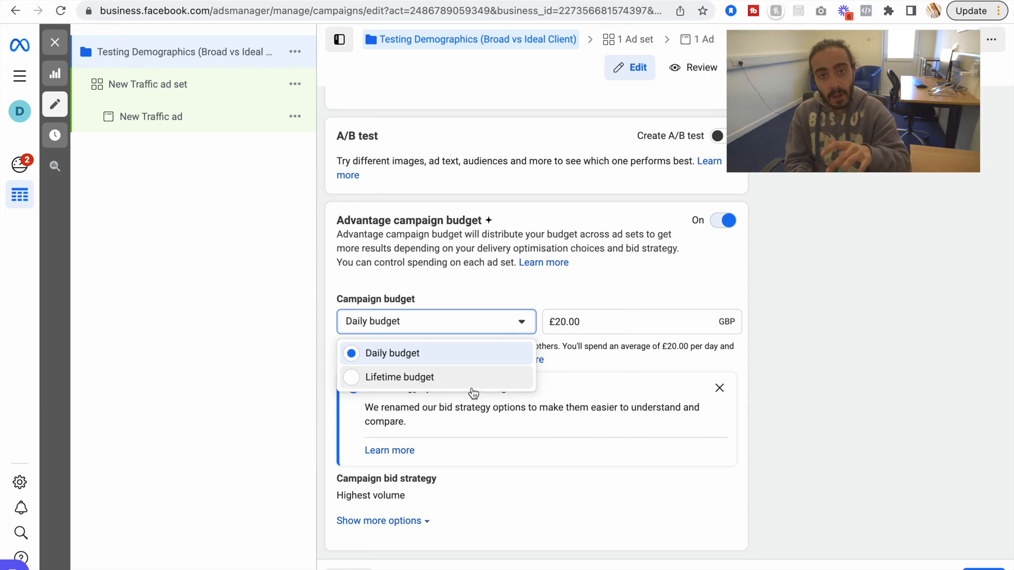
drag(473, 394, 487, 416)
click(448, 384)
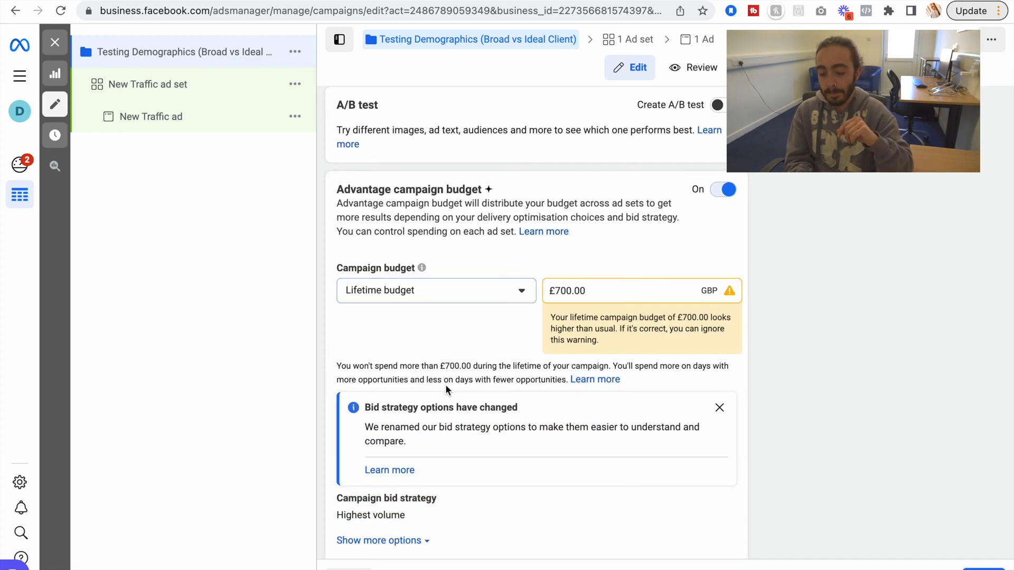
- Set the lifetime campaign budget to £100.00
drag(446, 385, 552, 301)
click(559, 292)
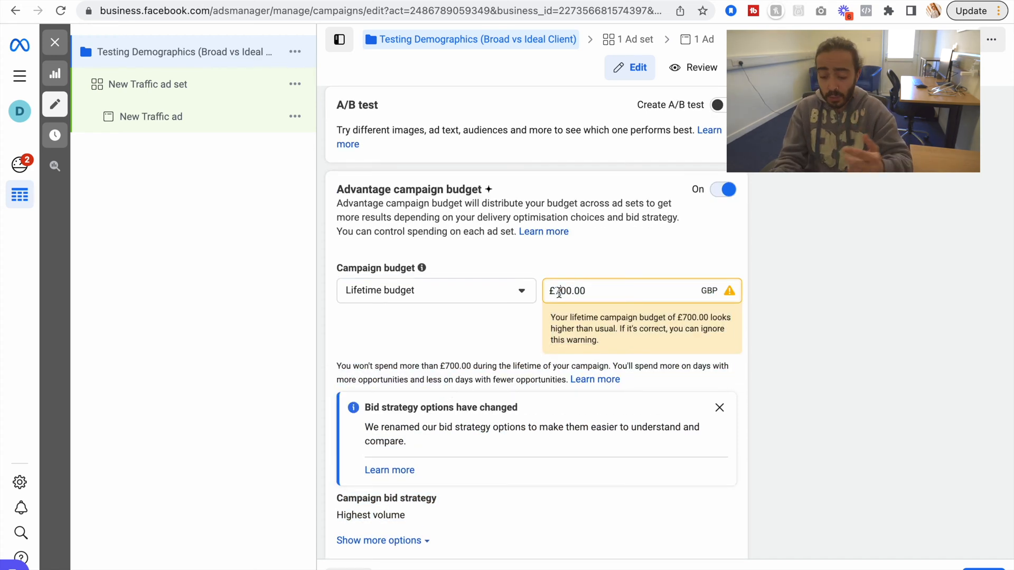
key(BackSpace)
text(1)
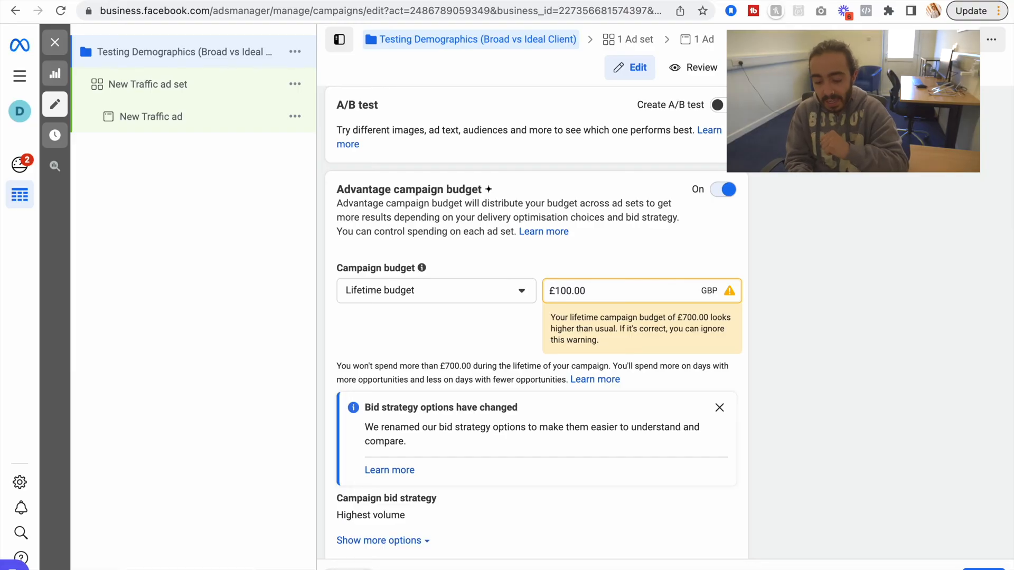
- Edit the campaign bid strategy and choose Highest volume
scroll(537, 322, down, 1)
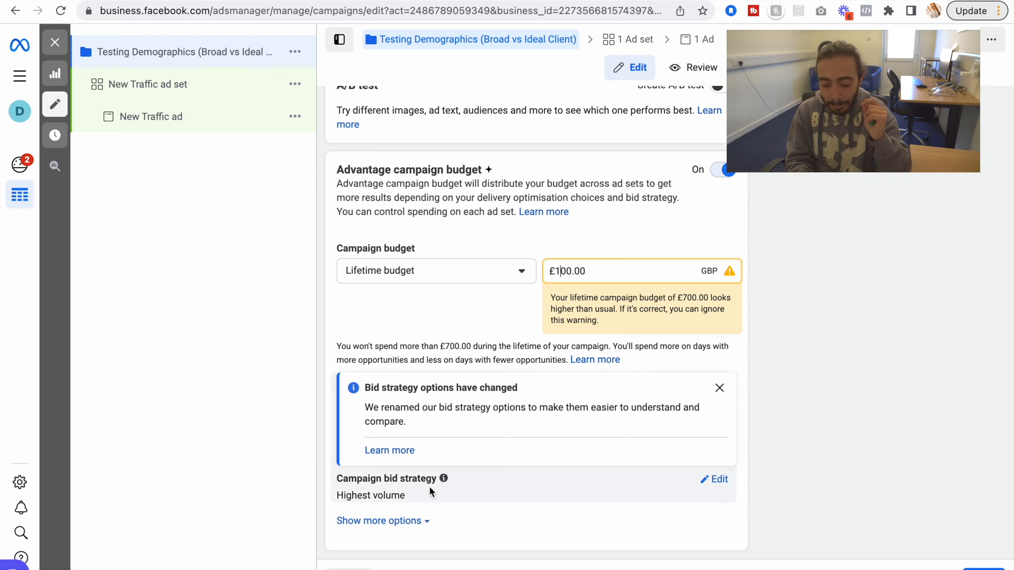
click(711, 478)
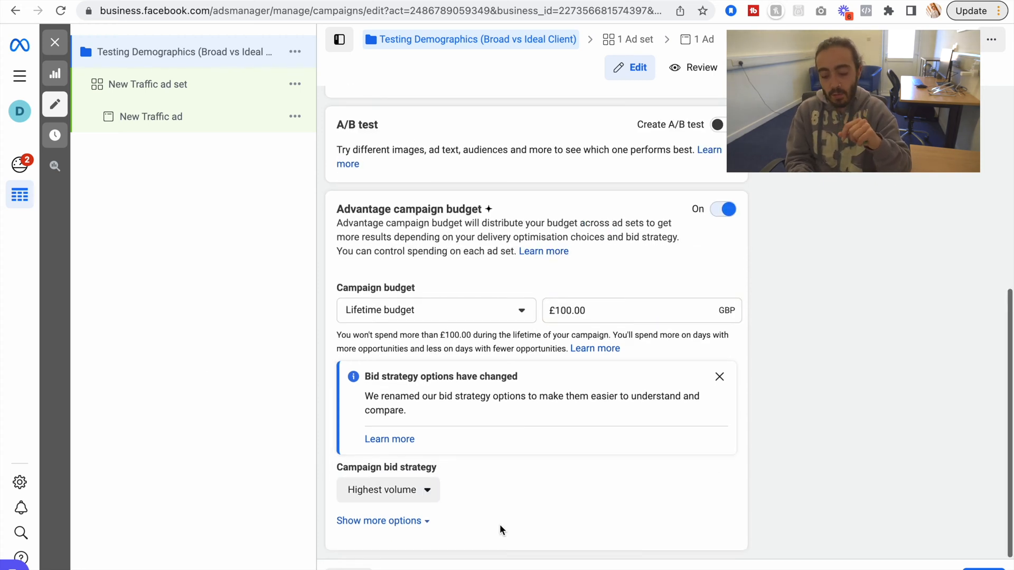
click(427, 492)
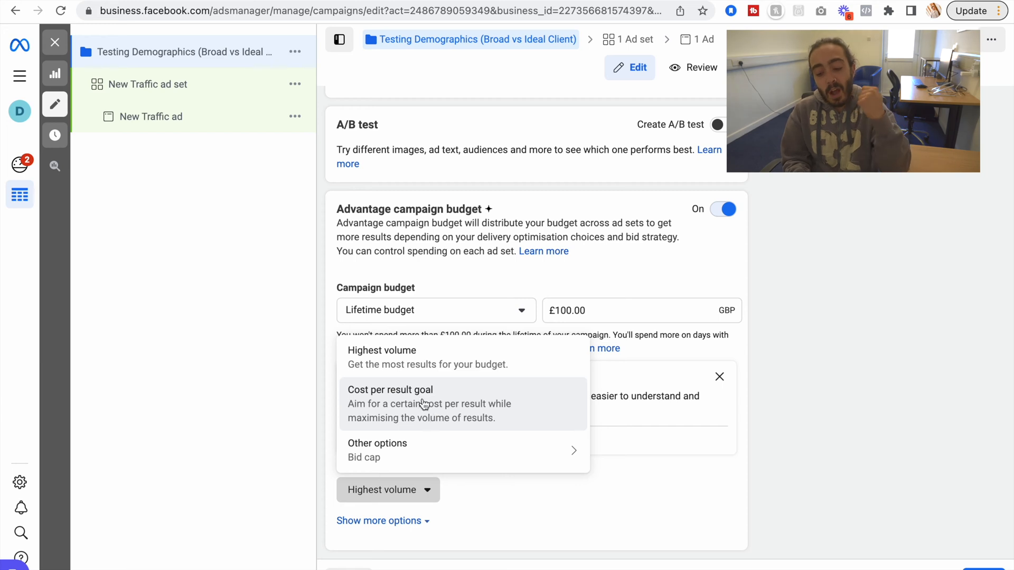
click(423, 376)
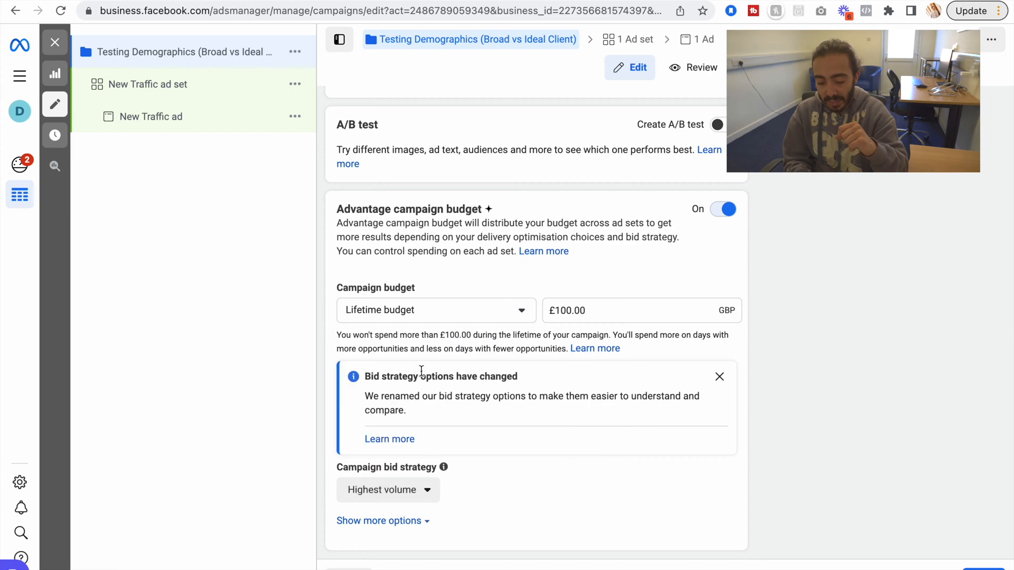
- Show the additional campaign budget options and set ad scheduling to run ads on a schedule
click(417, 523)
scroll(418, 527, down, 1)
mouse_move(416, 524)
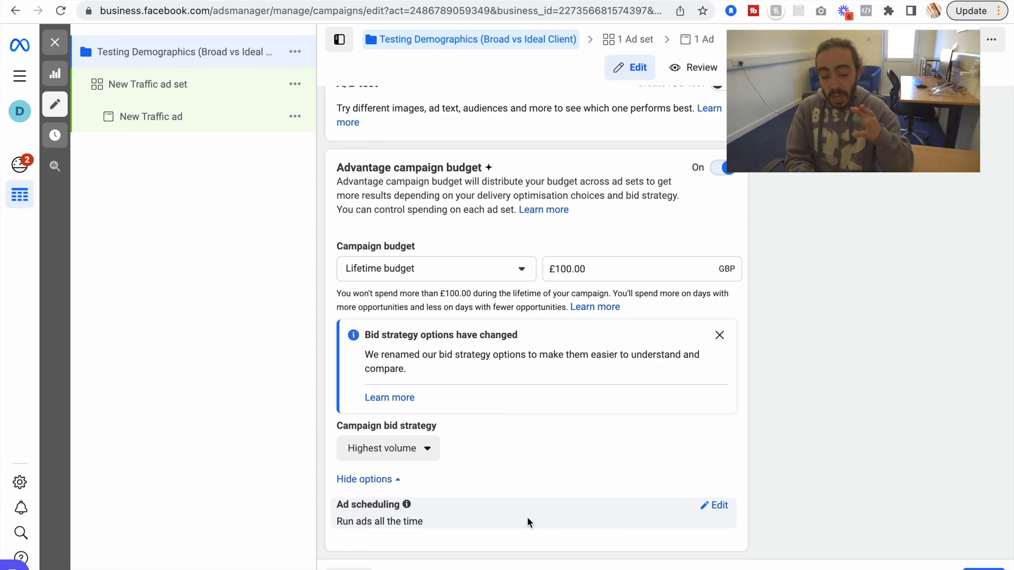
click(719, 505)
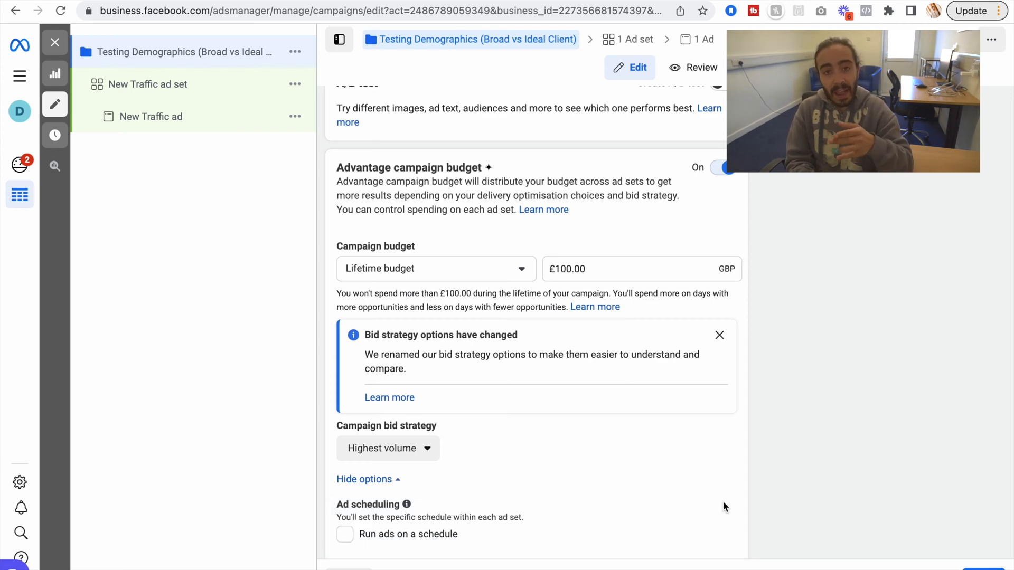
scroll(724, 502, down, 1)
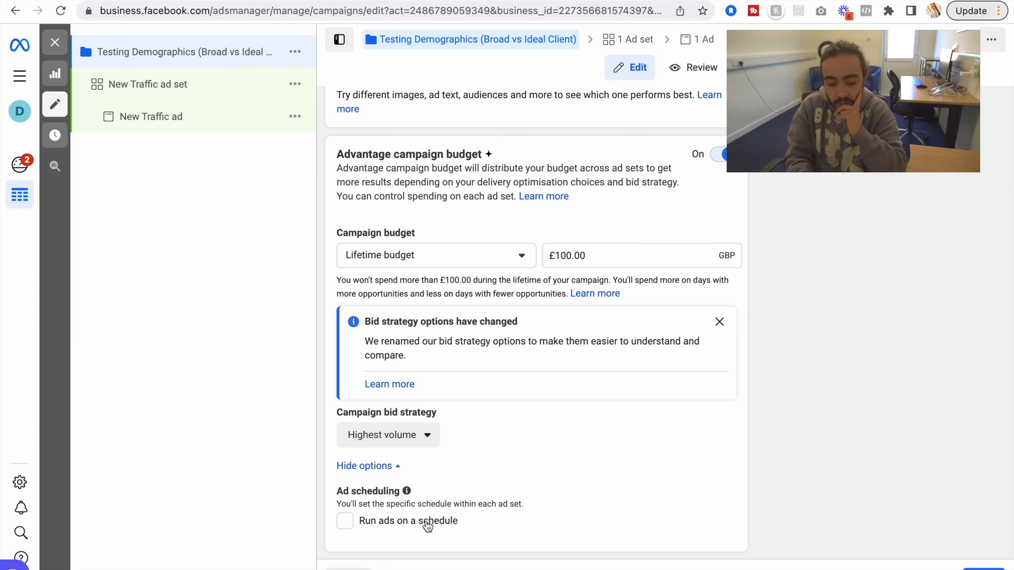
click(404, 524)
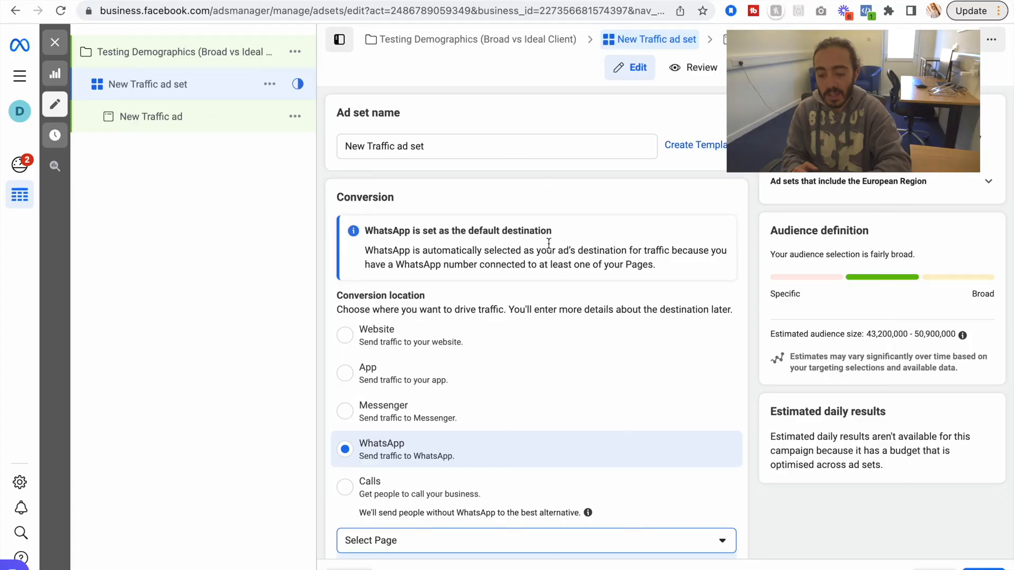
- Name the ad set "Broad Demographics" and set its conversion location to Website
triple_click(406, 146)
text(Bro)
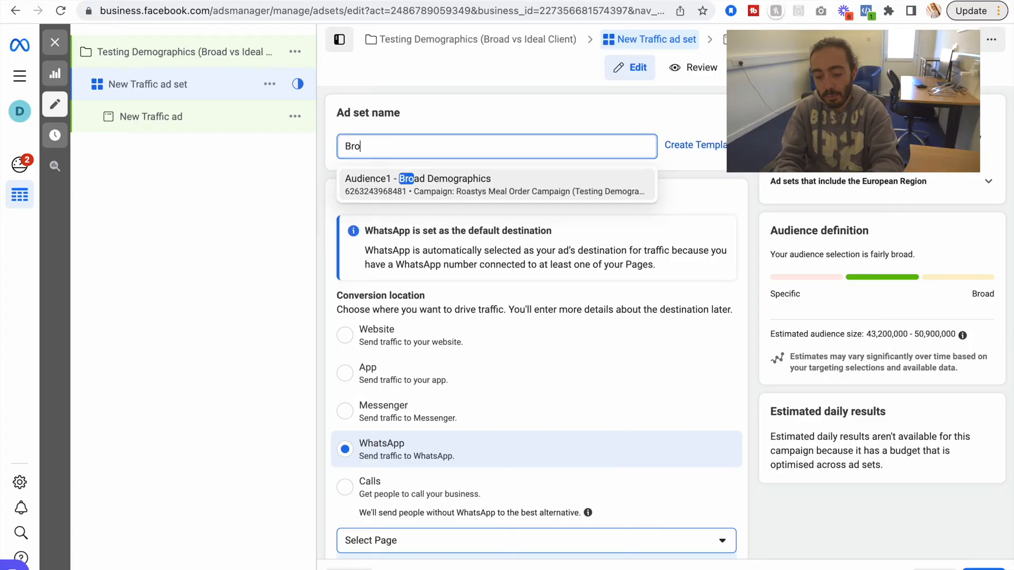
text(ad Demo)
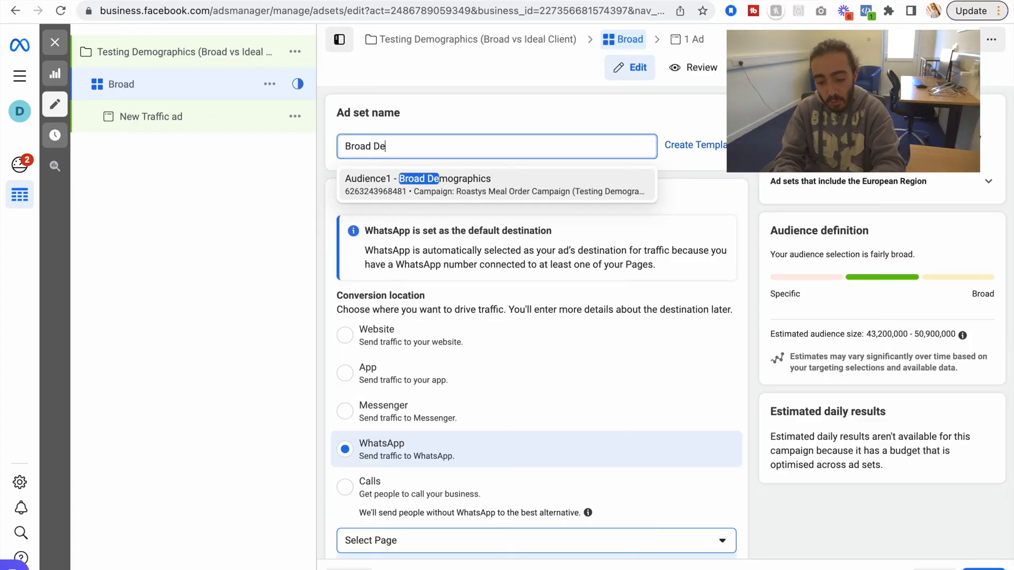
text(graphics)
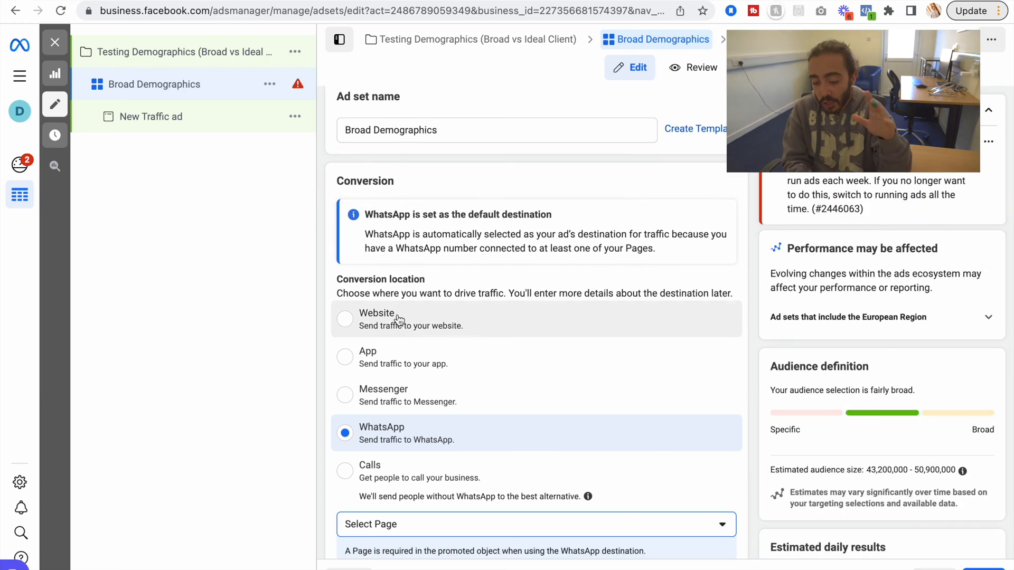
click(399, 324)
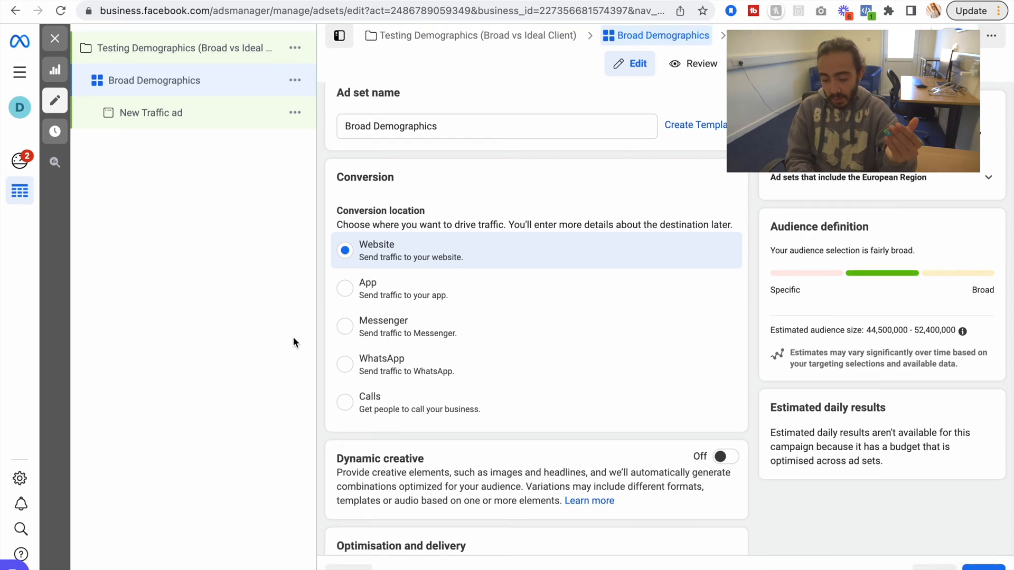
- Read the ad set's Dynamic creative description and look over the Optimisation and delivery settings
scroll(338, 370, down, 3)
scroll(353, 390, down, 2)
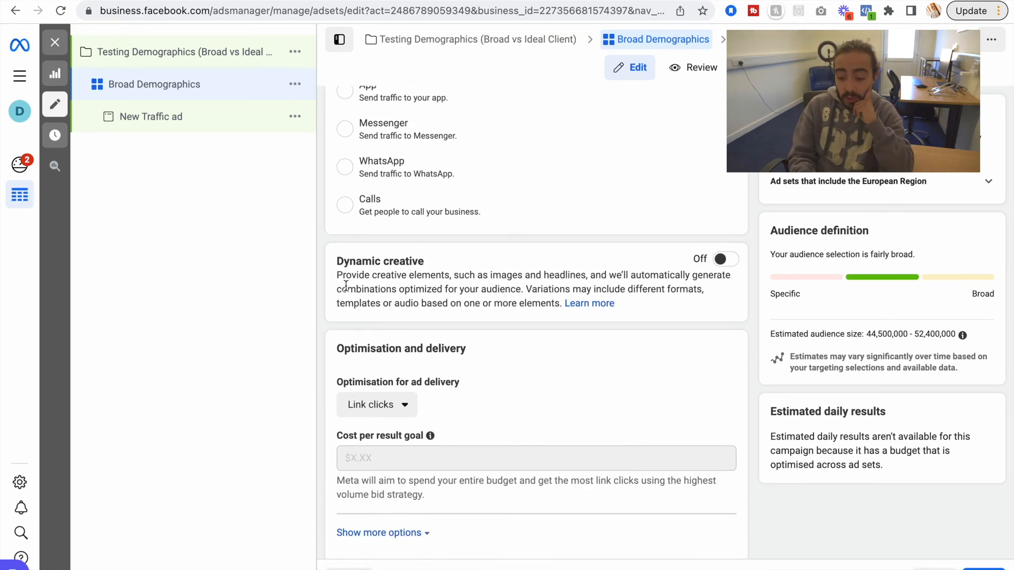
drag(337, 275, 394, 274)
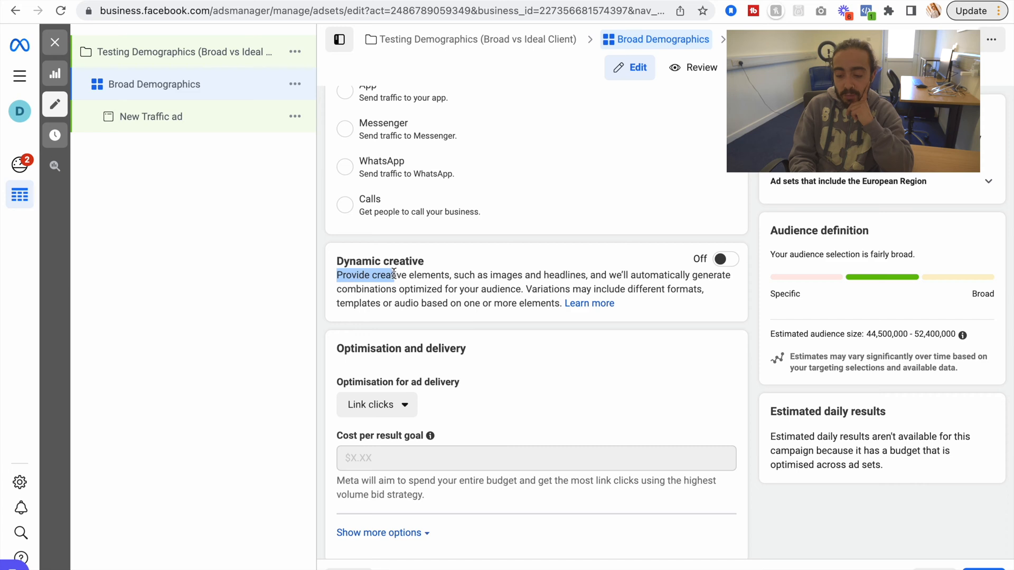
click(393, 274)
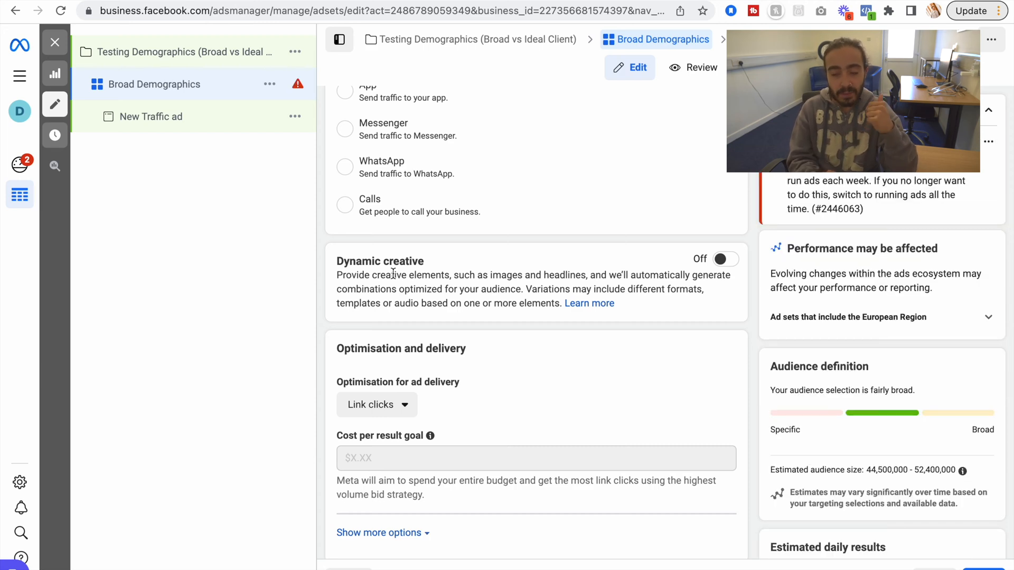
scroll(393, 273, down, 3)
scroll(393, 278, up, 1)
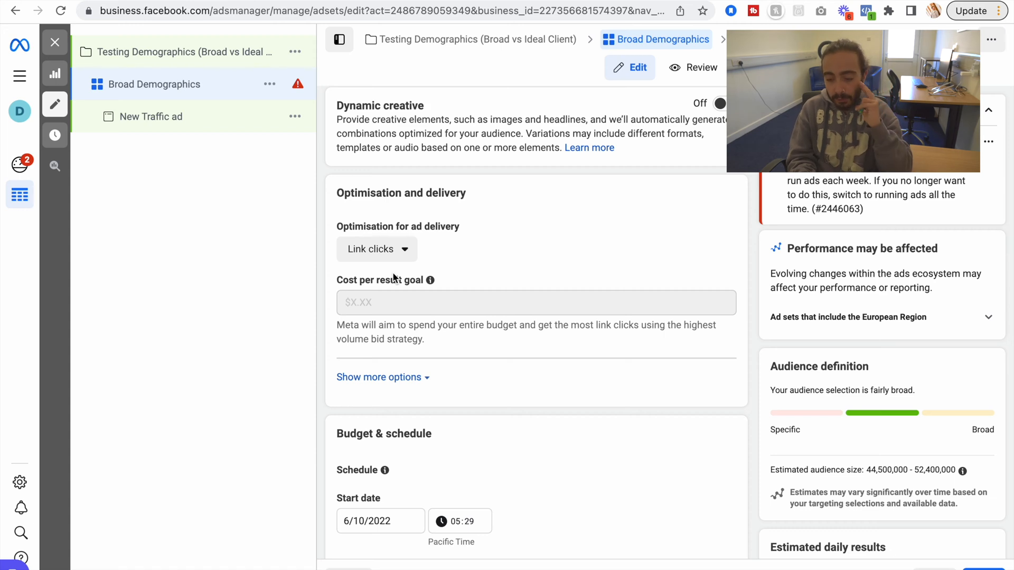
scroll(564, 363, up, 1)
scroll(455, 310, down, 1)
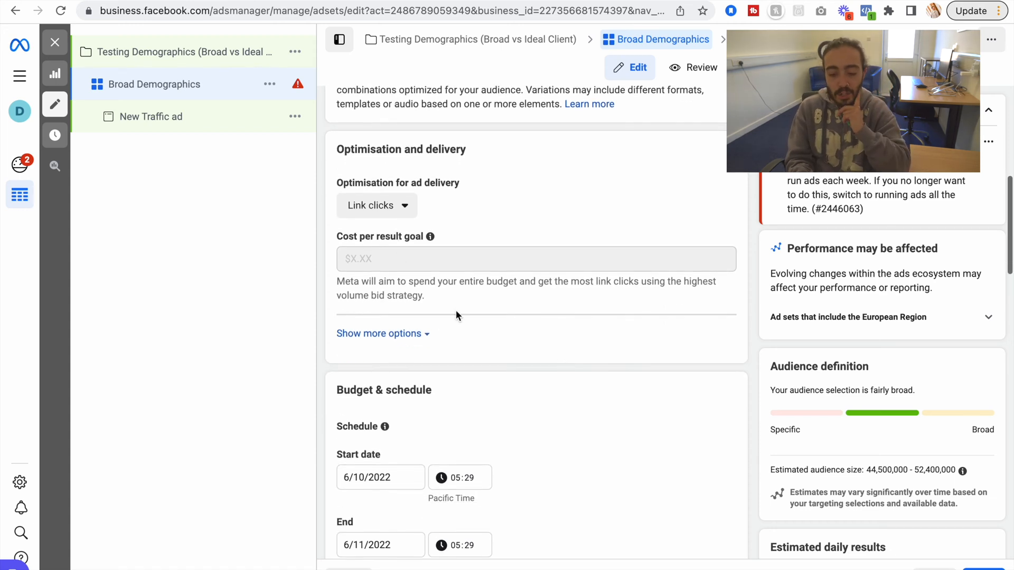
- Review the options for optimising ad delivery and choose Link clicks
click(391, 206)
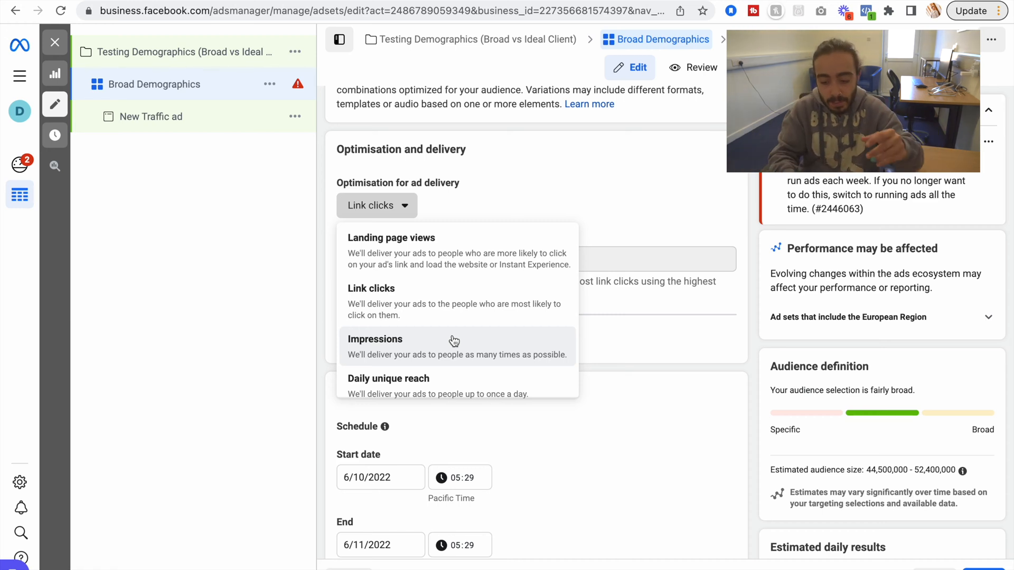
scroll(453, 340, down, 1)
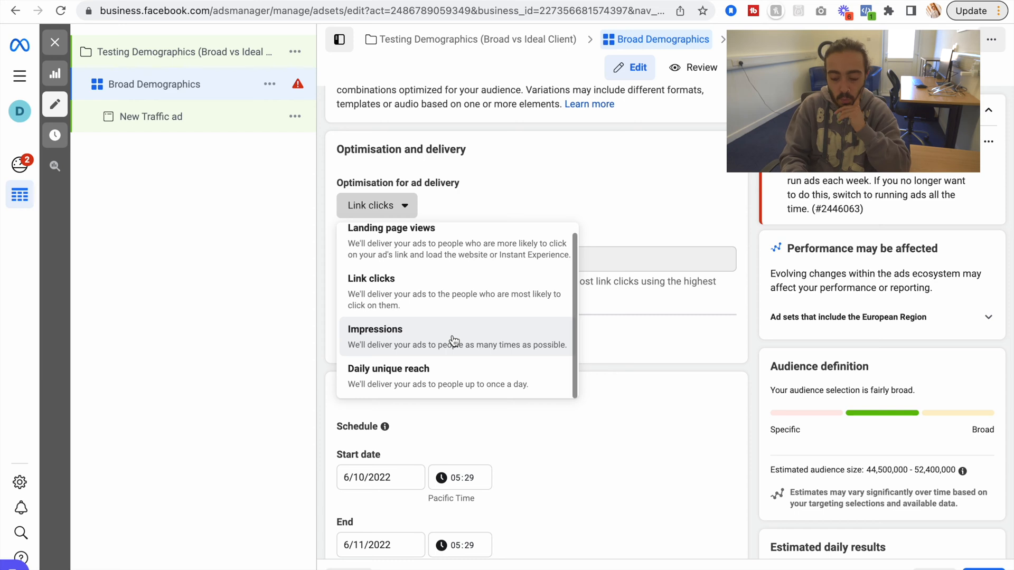
scroll(502, 296, up, 1)
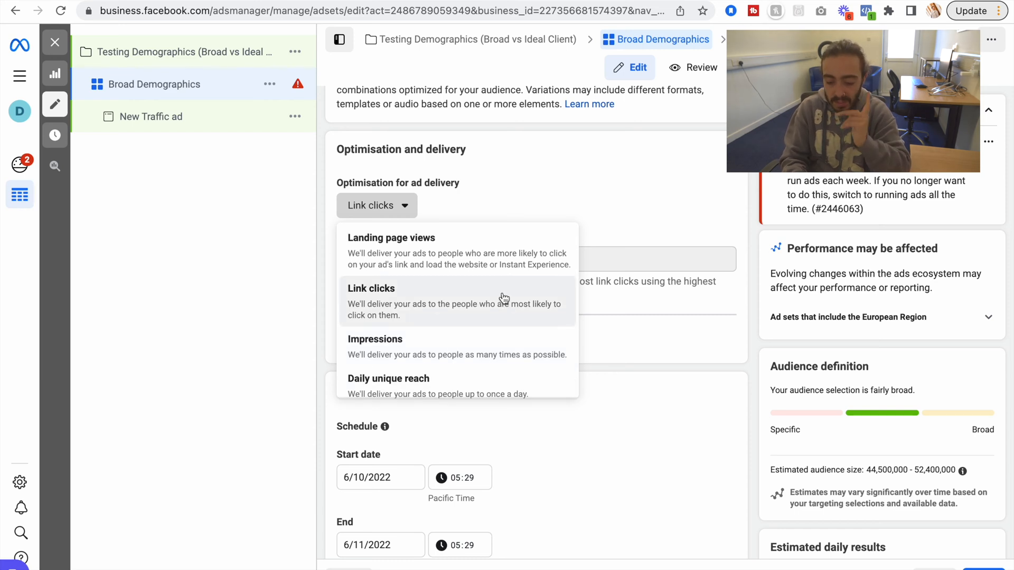
click(525, 319)
- Set the ad set's schedule to start on 10/10/2022 and end on 24/10/2022
scroll(535, 410, down, 2)
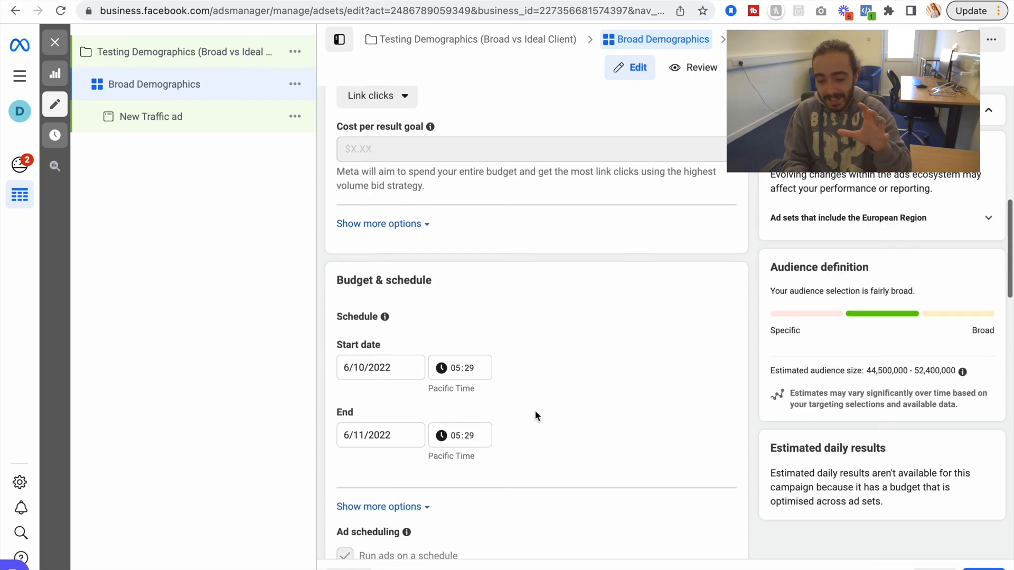
scroll(534, 410, up, 2)
scroll(534, 409, down, 3)
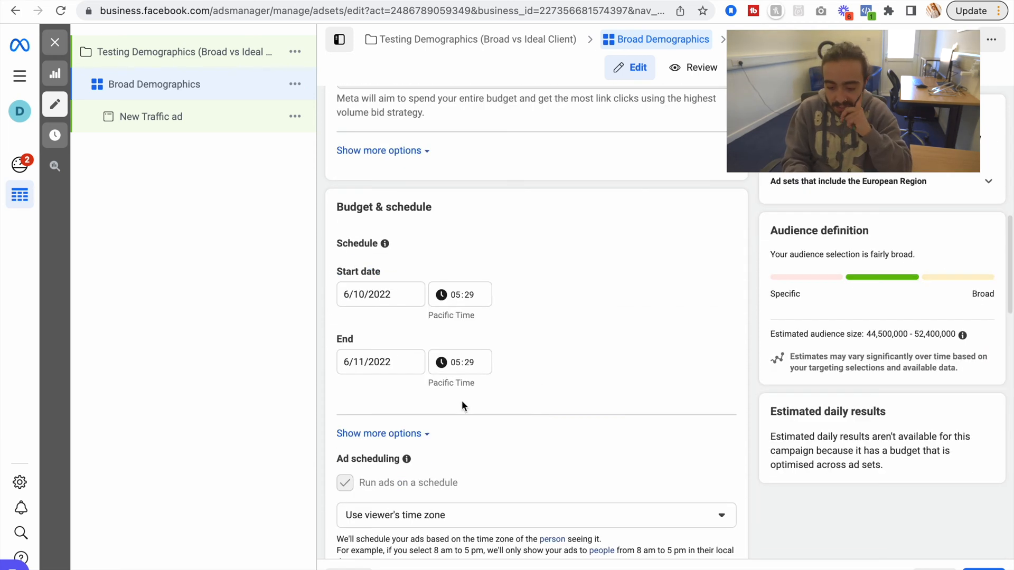
scroll(354, 290, down, 1)
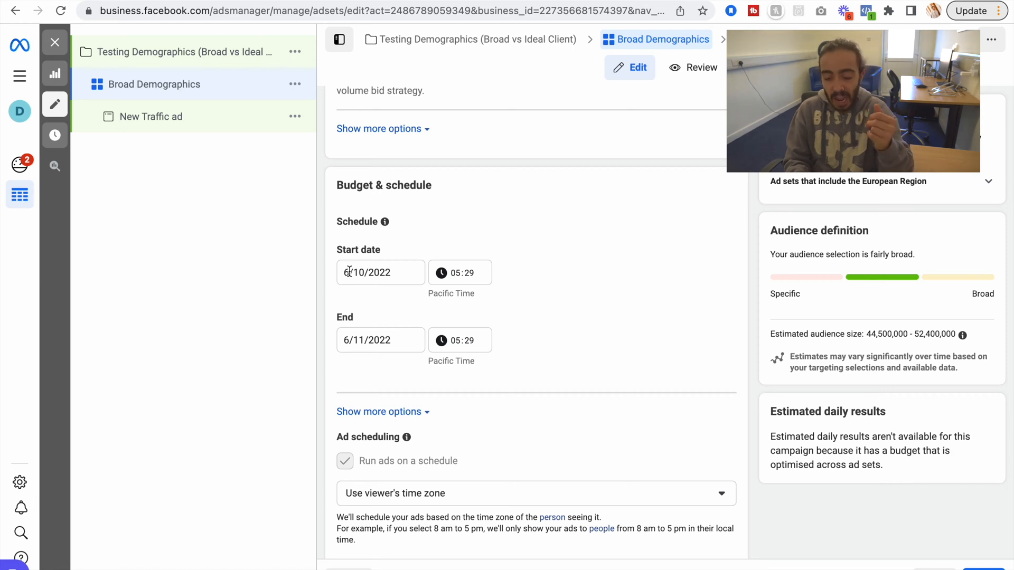
click(349, 271)
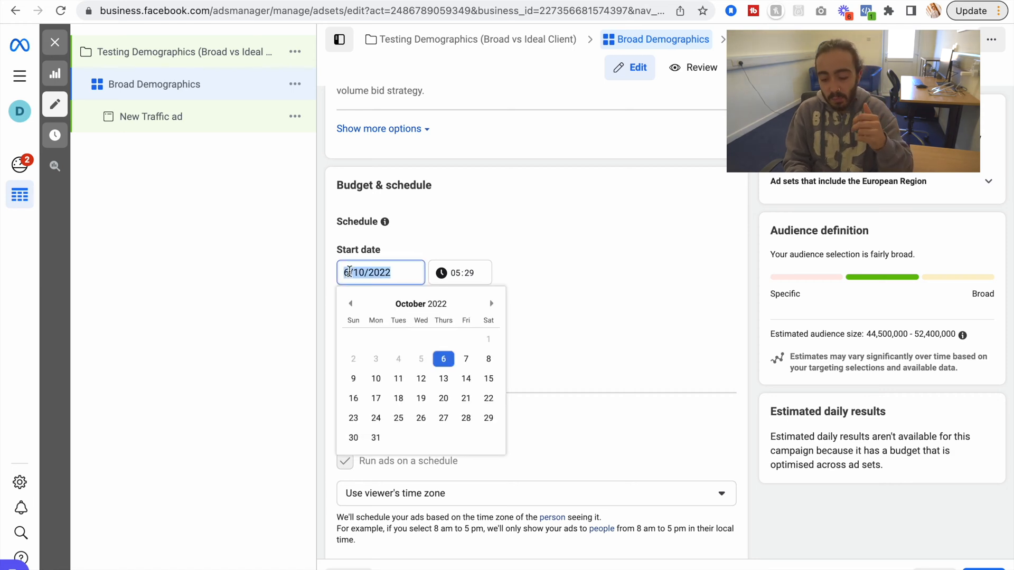
click(376, 379)
click(375, 338)
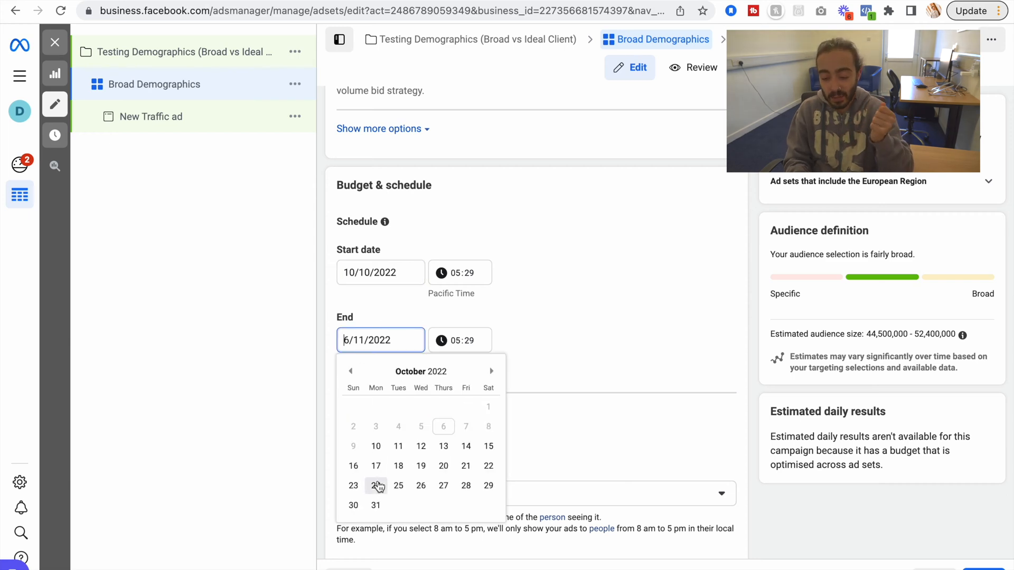
click(376, 486)
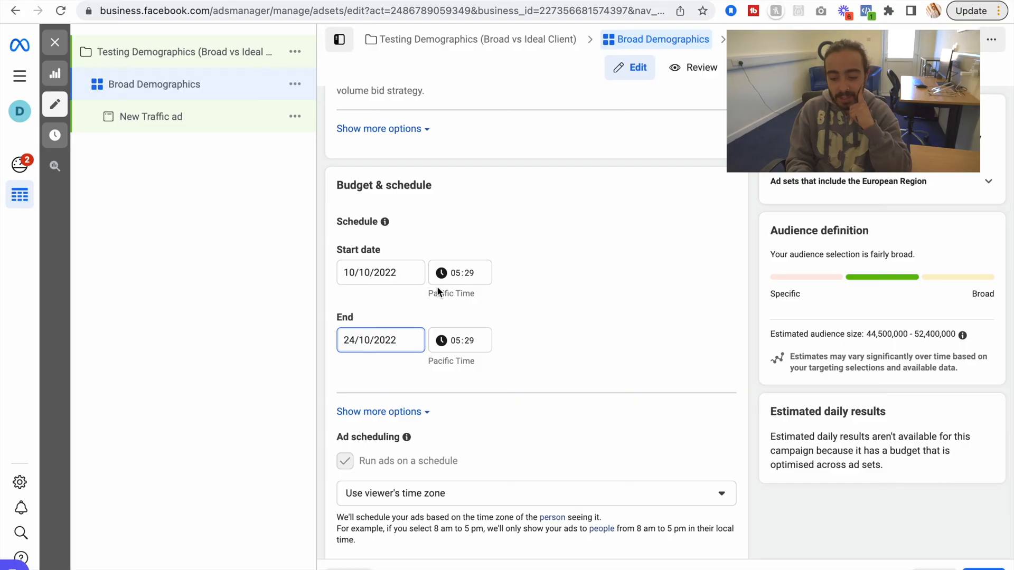
- Set both the start time and the end time of the schedule to 00:00 Pacific Time
drag(426, 291, 469, 293)
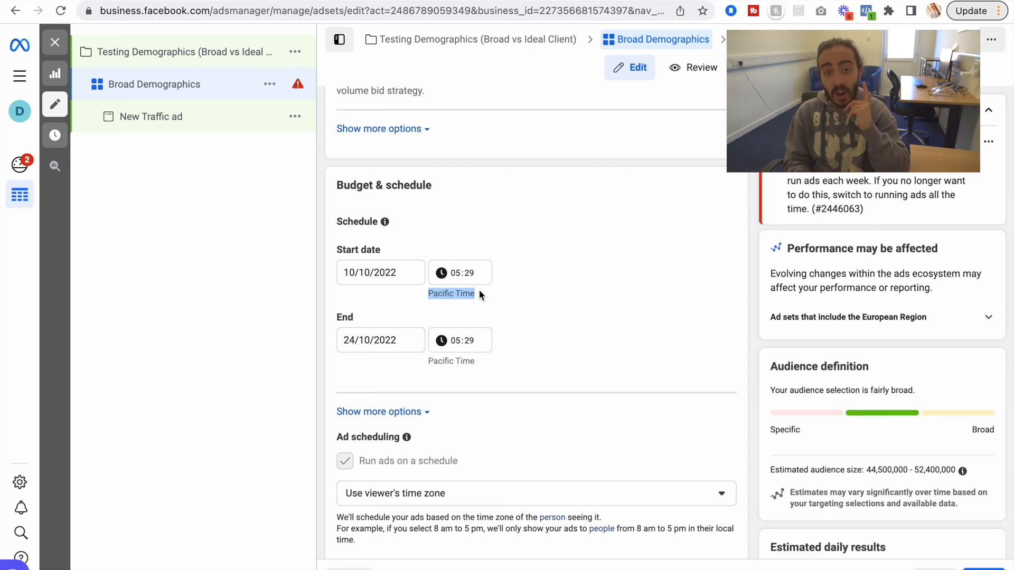
click(456, 272)
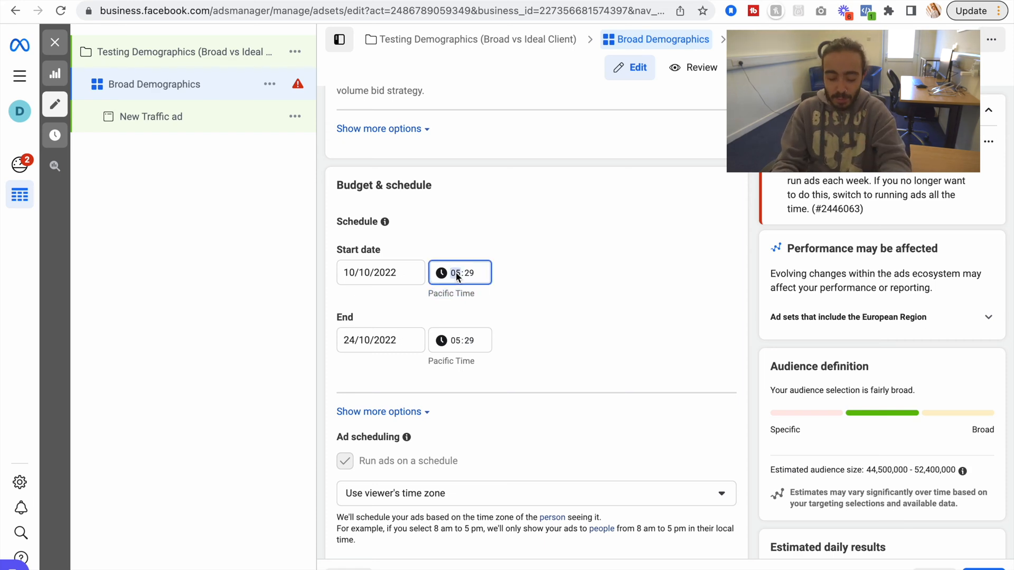
text(0000)
key(Tab)
key(Tab)
text(0000)
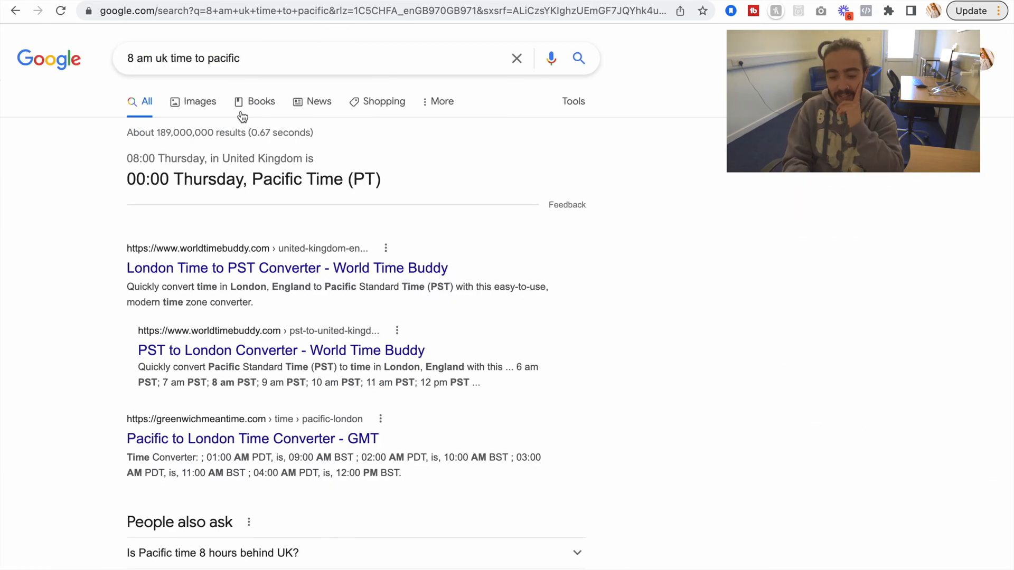
- Check the Google result for "8 am uk time to pacific" and return to the ad set in Ads Manager
drag(128, 158, 240, 159)
click(338, 157)
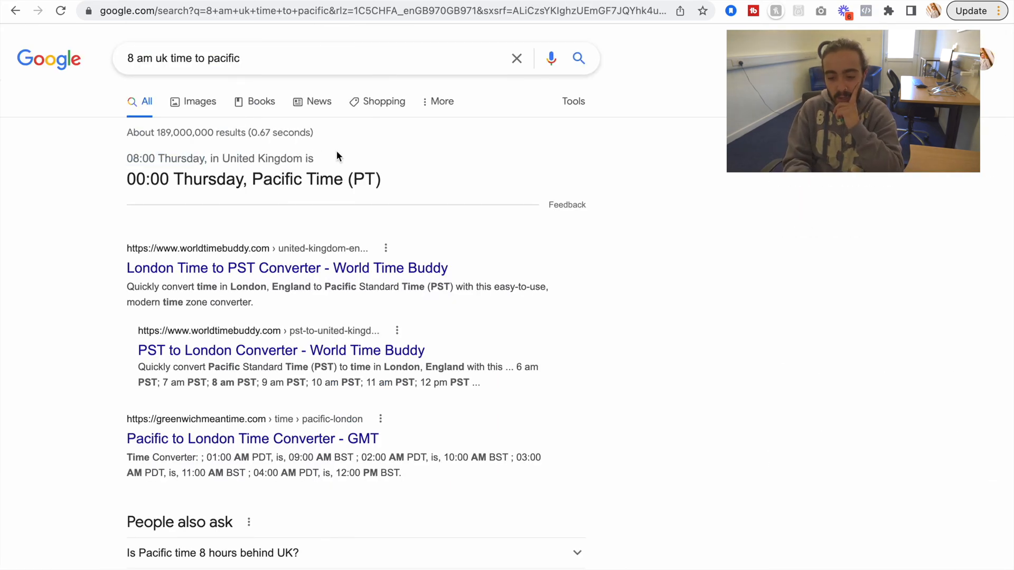
click(338, 0)
- Schedule the ads to run from 8 am to 9 pm on every day, Monday to Sunday, in the ad scheduling grid
click(617, 350)
scroll(617, 350, down, 2)
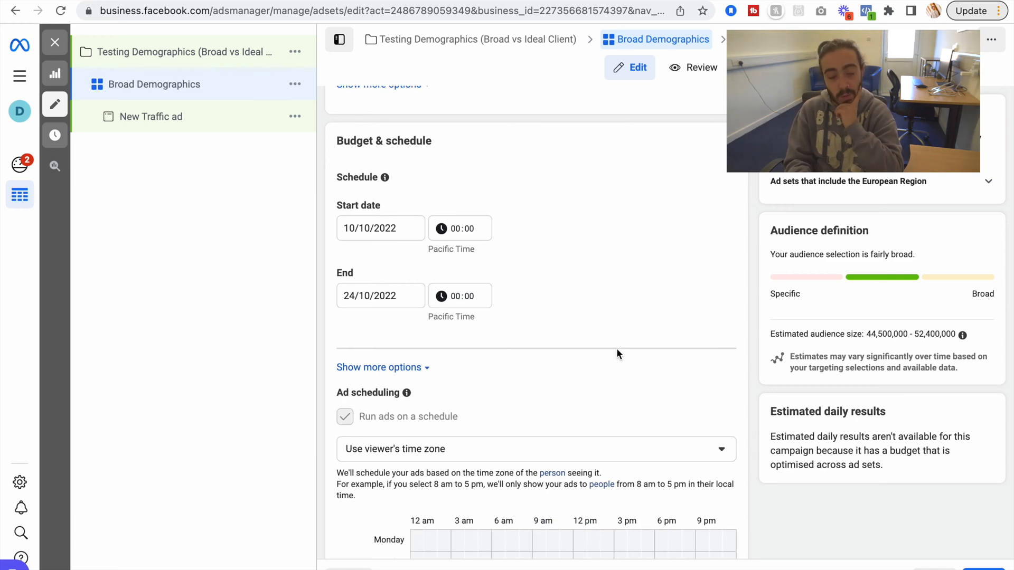
scroll(611, 300, down, 5)
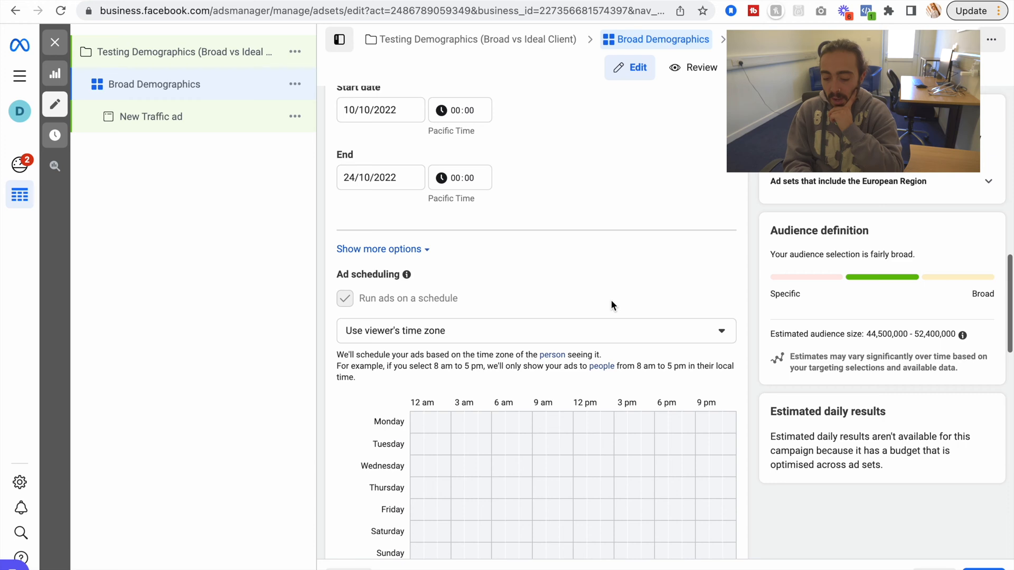
scroll(613, 306, up, 1)
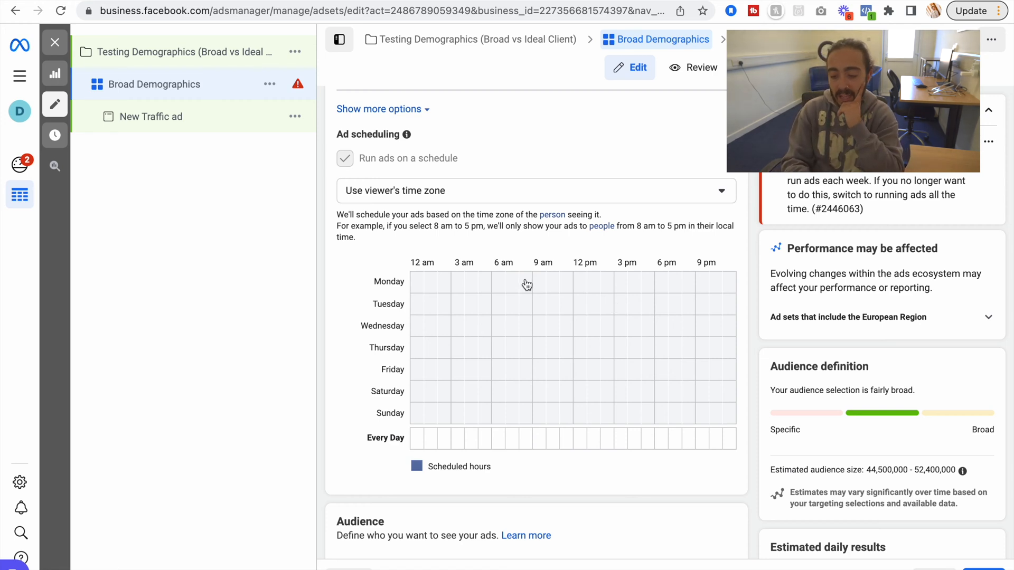
drag(527, 285, 580, 425)
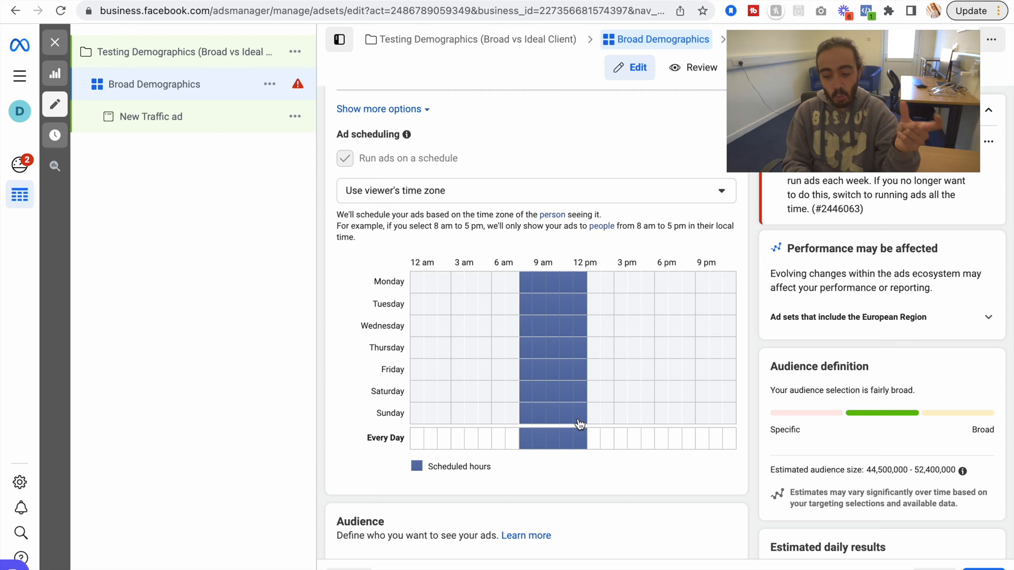
drag(580, 424, 597, 426)
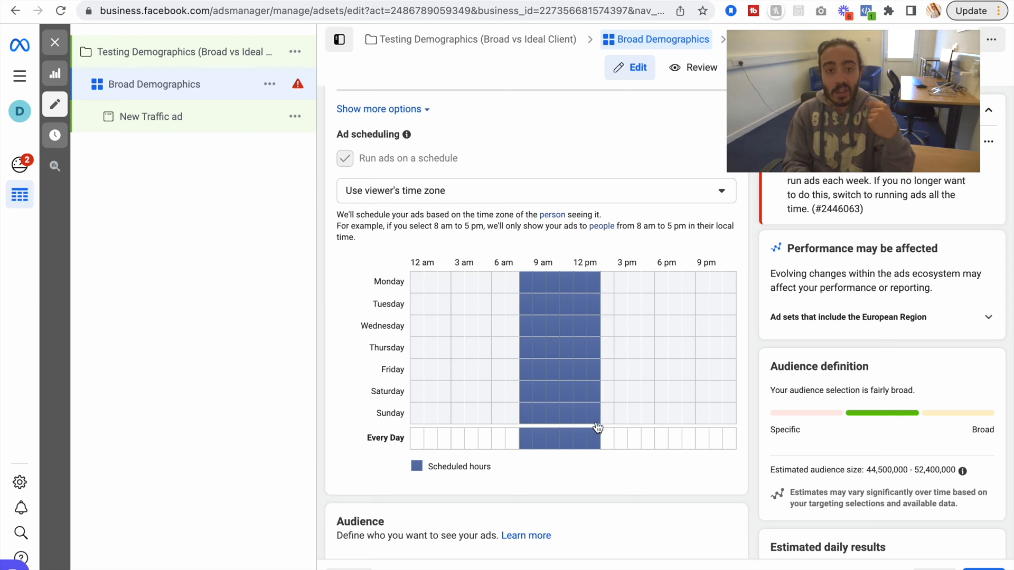
drag(600, 429, 685, 428)
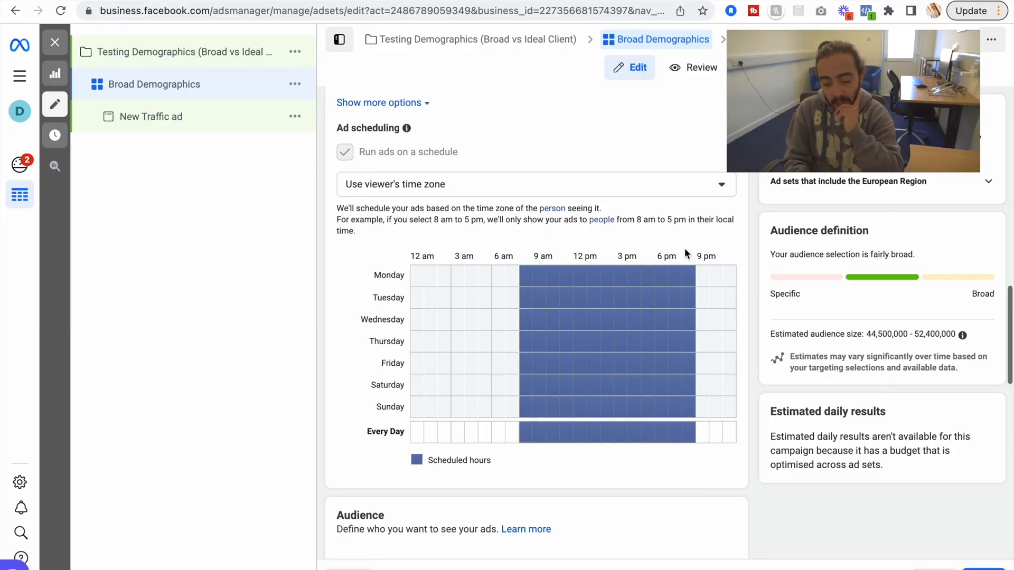
- Remove United Kingdom from the audience's targeted locations
scroll(686, 254, down, 2)
scroll(686, 255, down, 2)
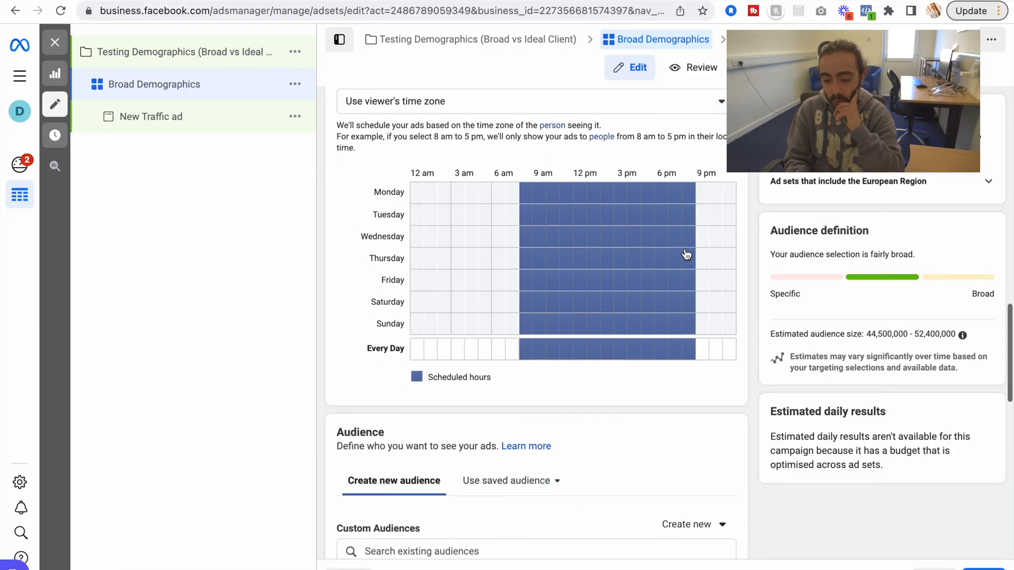
scroll(686, 255, down, 1)
scroll(686, 255, down, 2)
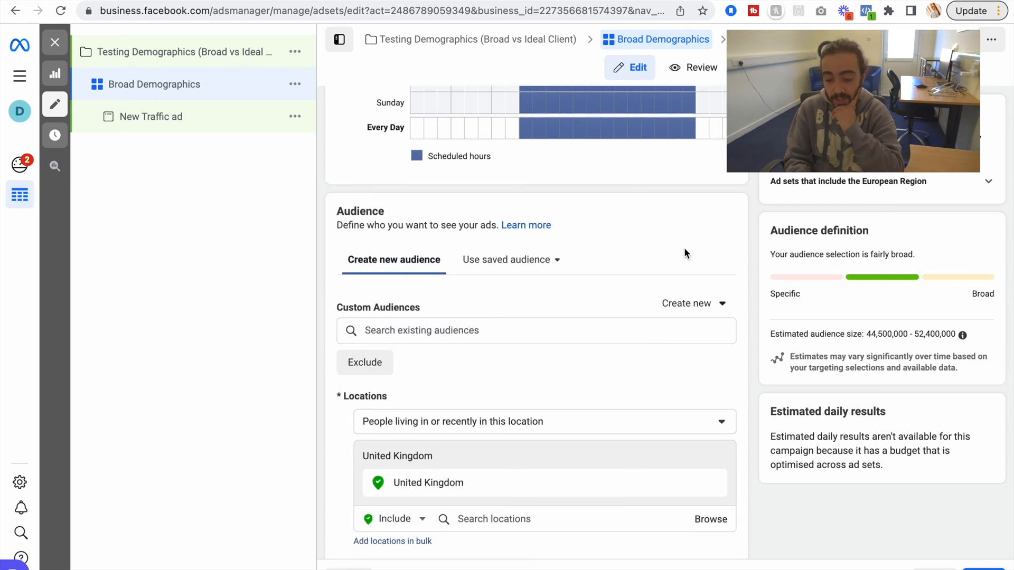
scroll(685, 248, down, 2)
scroll(684, 247, down, 3)
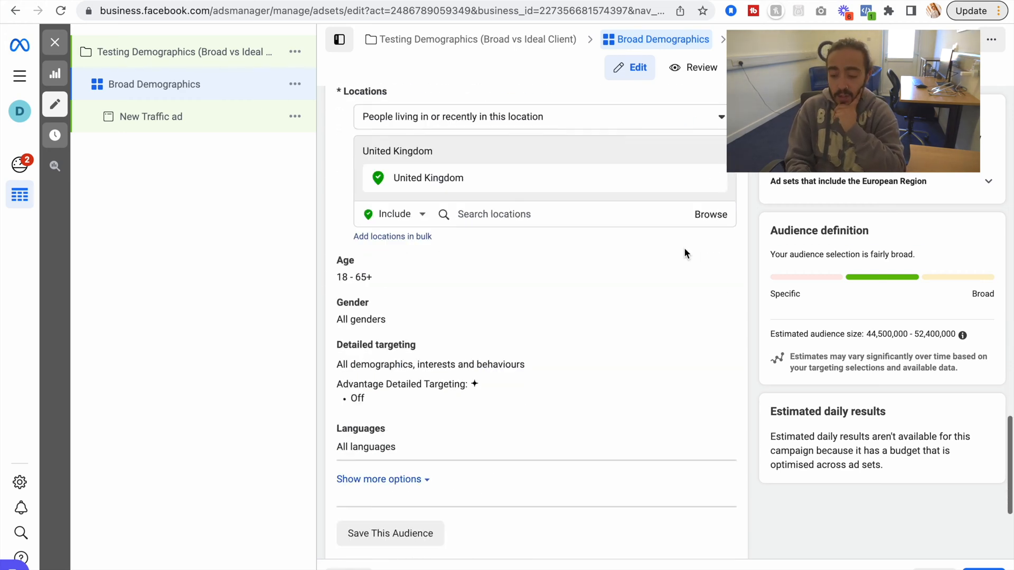
scroll(684, 247, up, 2)
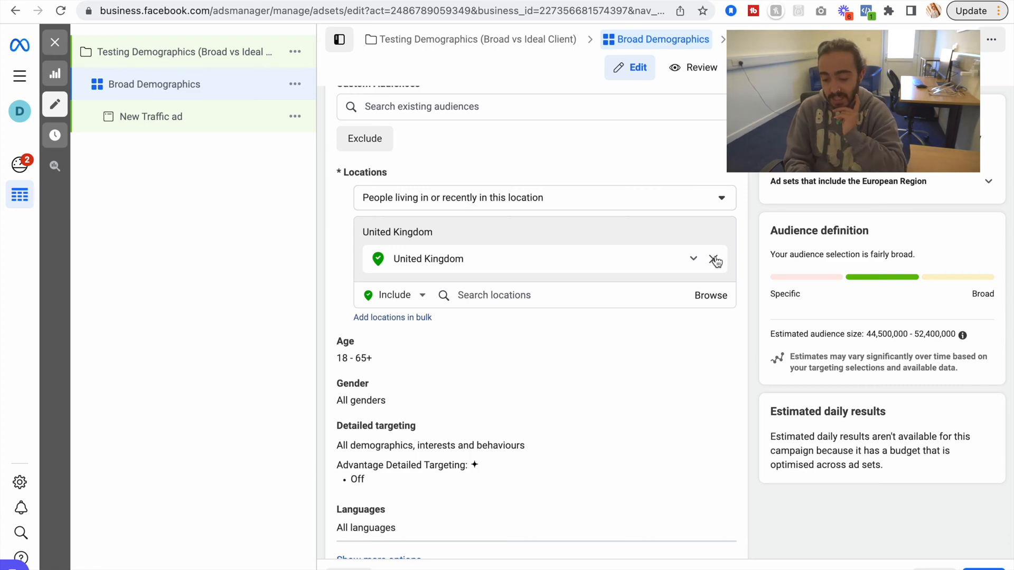
click(714, 260)
click(587, 245)
click(587, 247)
click(584, 284)
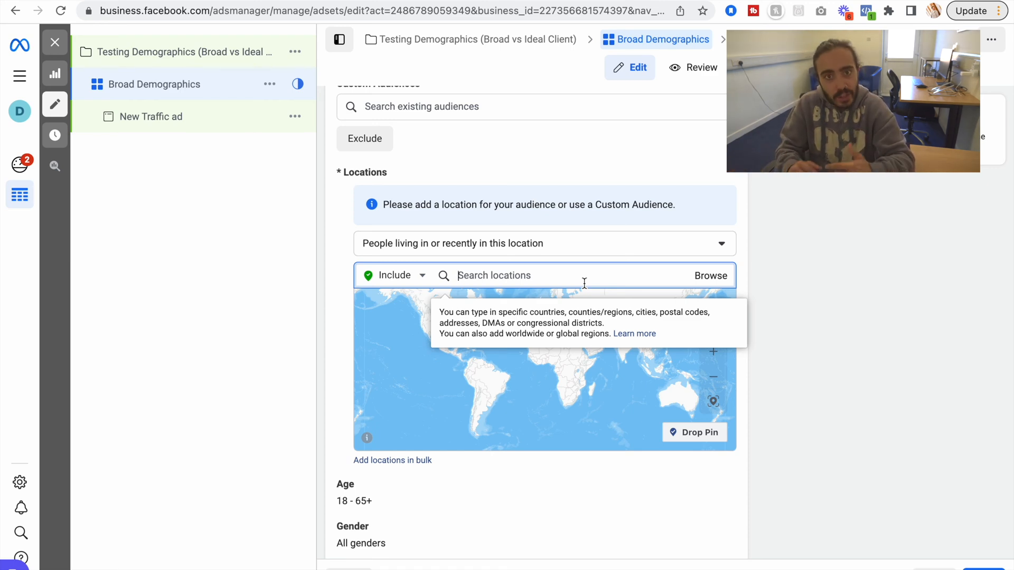
text(Thetford)
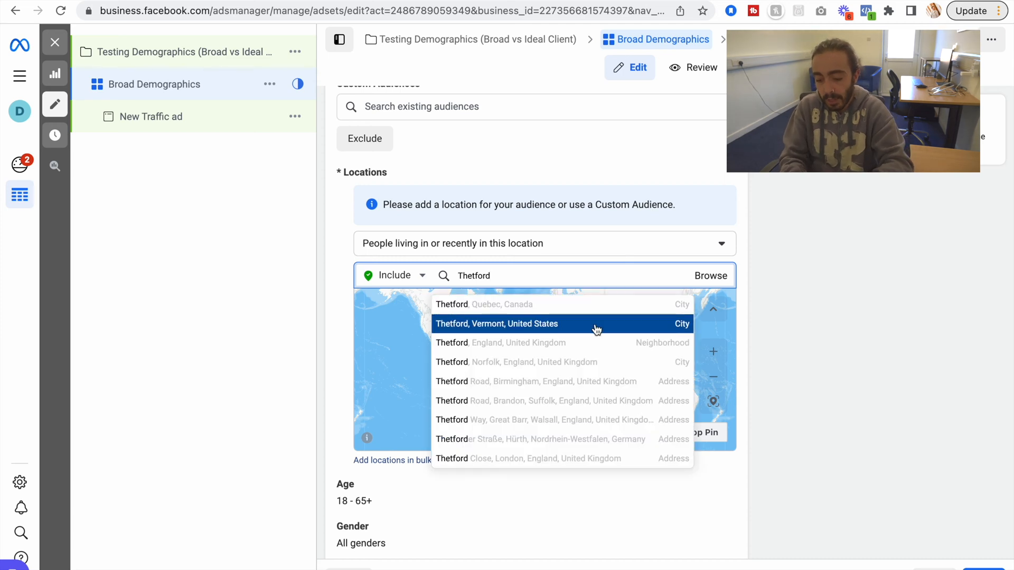
click(599, 336)
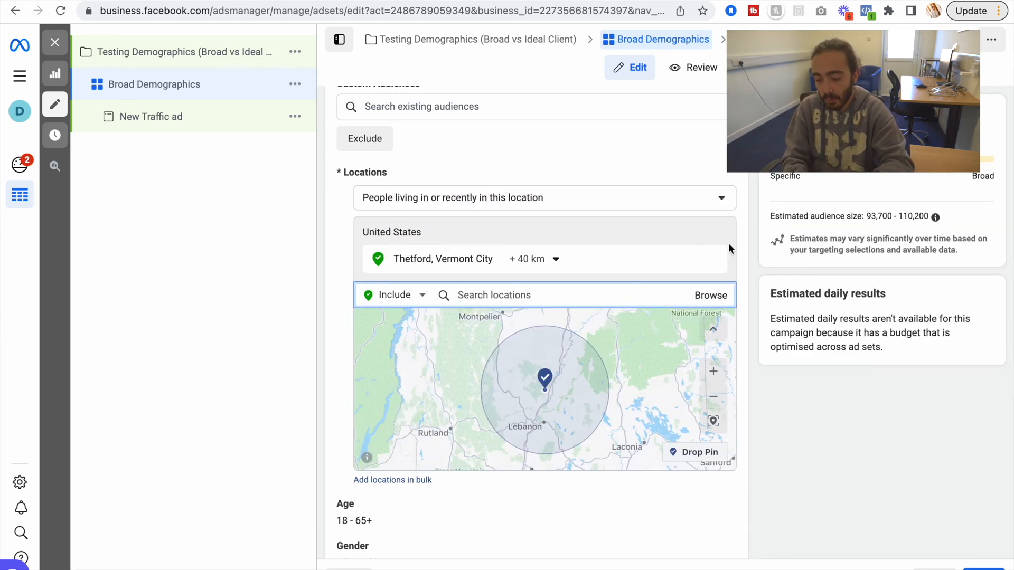
click(713, 259)
- Add the city of Thetford, Norfolk, England, United Kingdom as the audience's location
click(573, 286)
text(Thetford,)
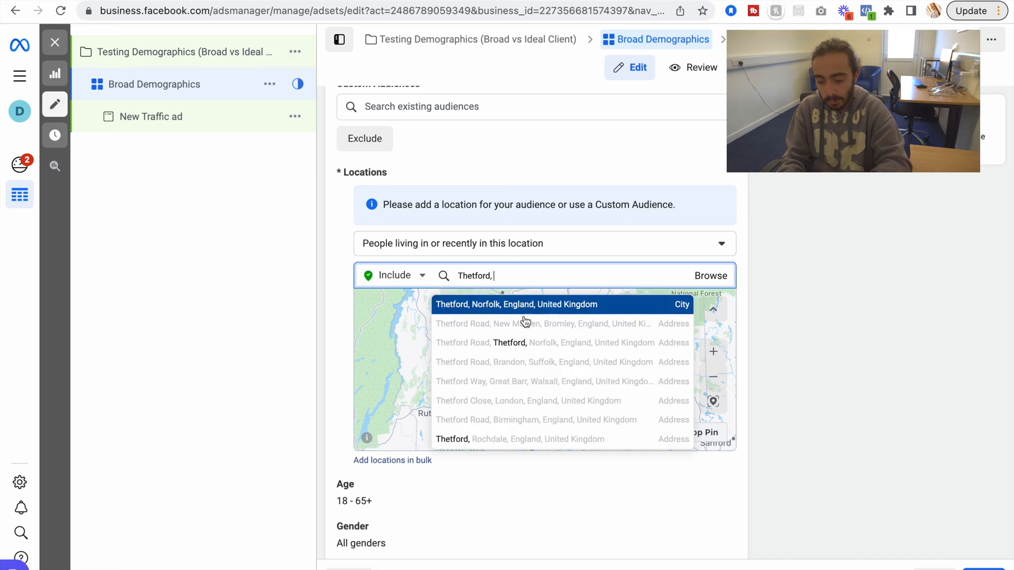
click(524, 309)
- Set the radius around Thetford, Norfolk to 30 km
click(575, 262)
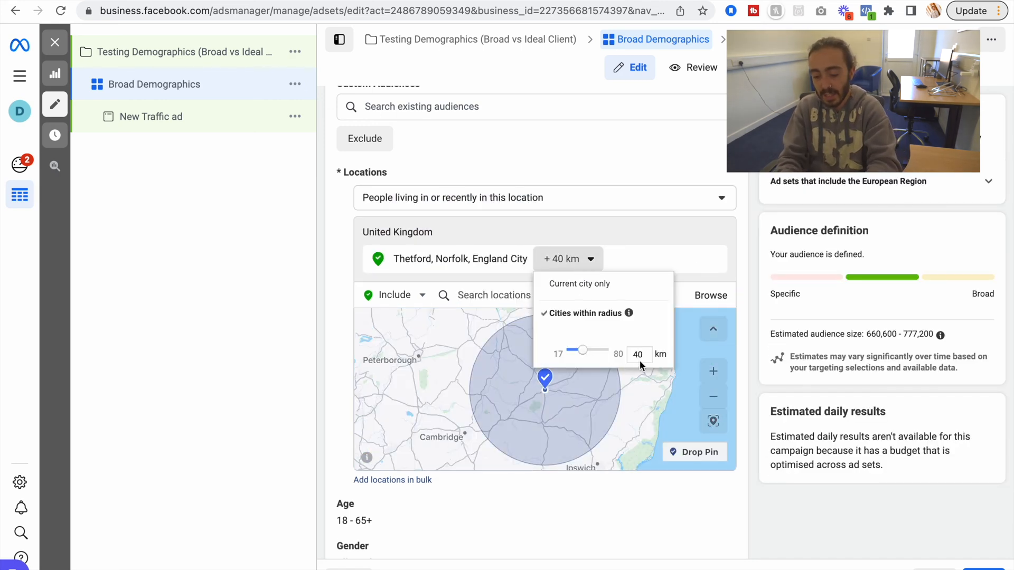
click(284, 275)
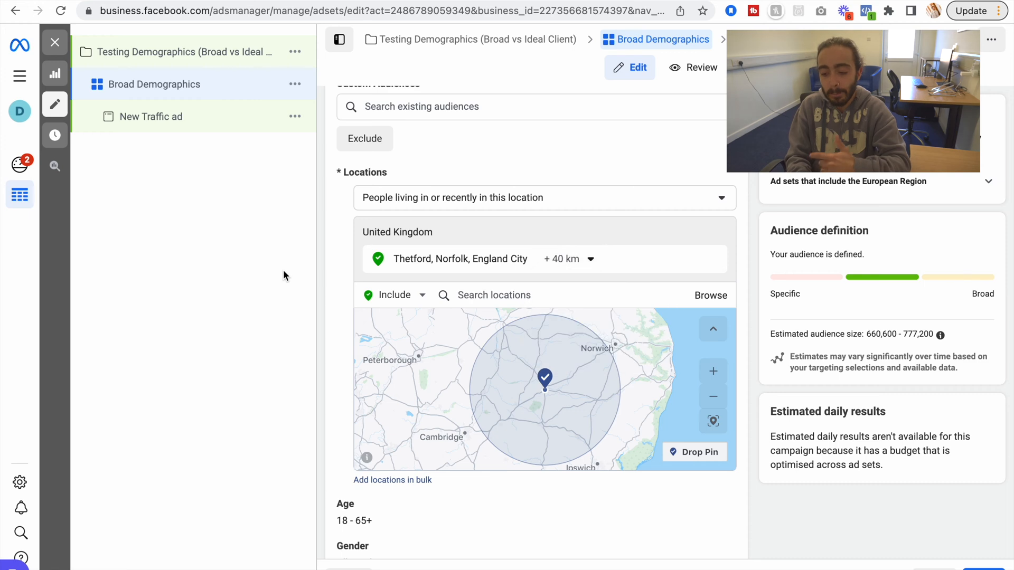
click(563, 260)
key(BackSpace)
key(BackSpace)
text(30)
key(Return)
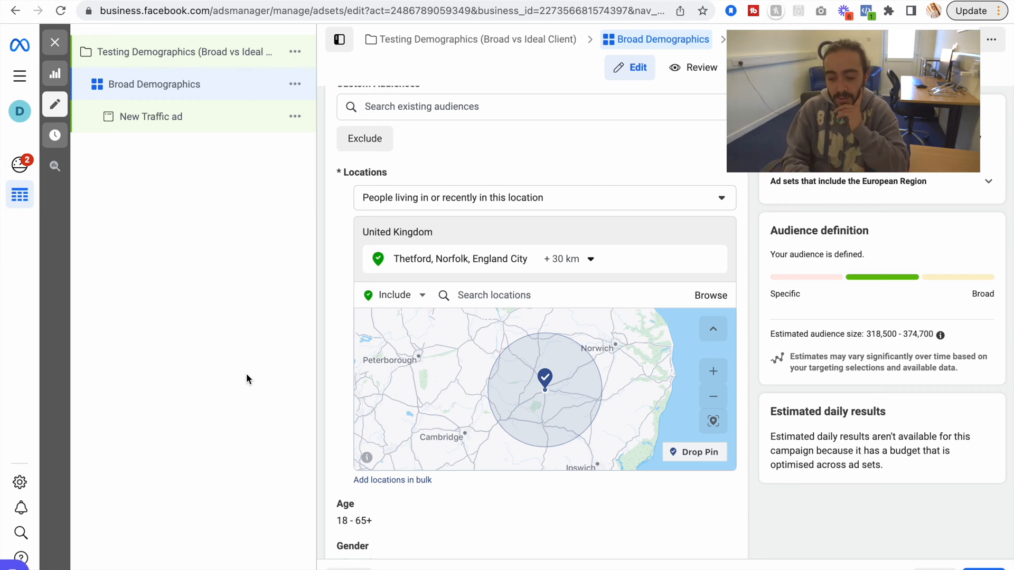
- Open the audience's detailed targeting for editing and add the interest Fast food
scroll(346, 436, down, 1)
scroll(347, 435, down, 5)
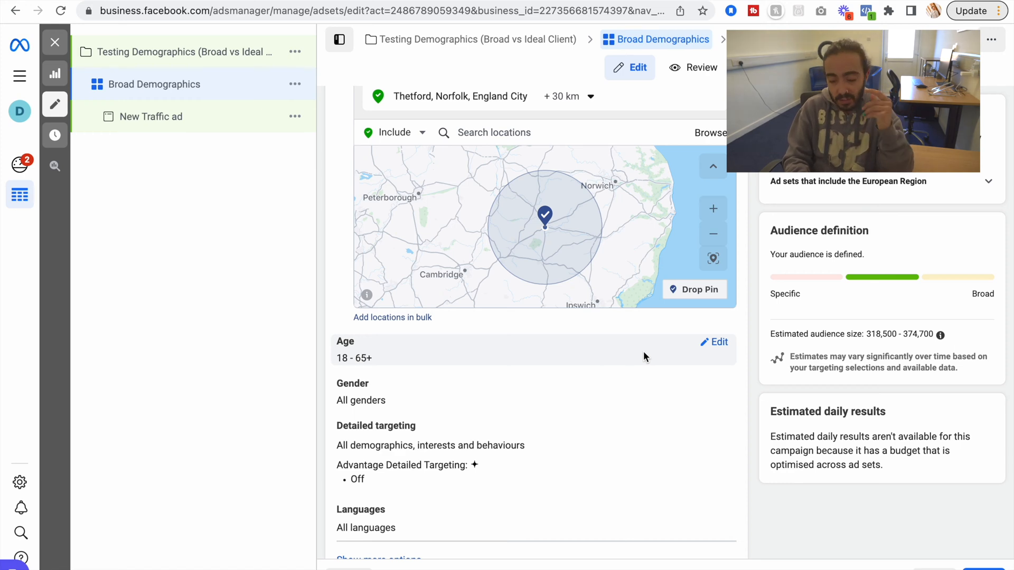
scroll(643, 352, down, 2)
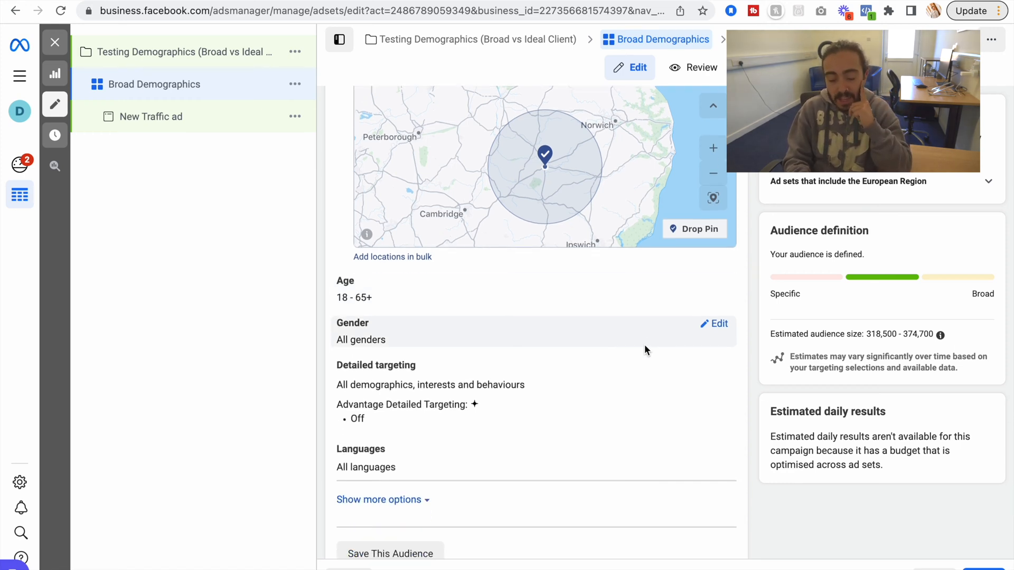
scroll(644, 349, down, 3)
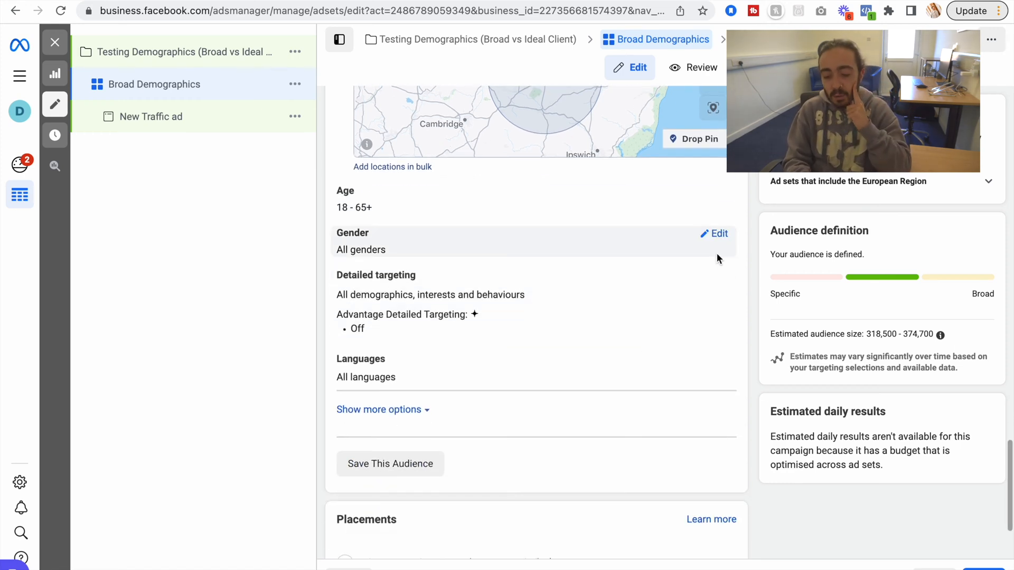
click(720, 282)
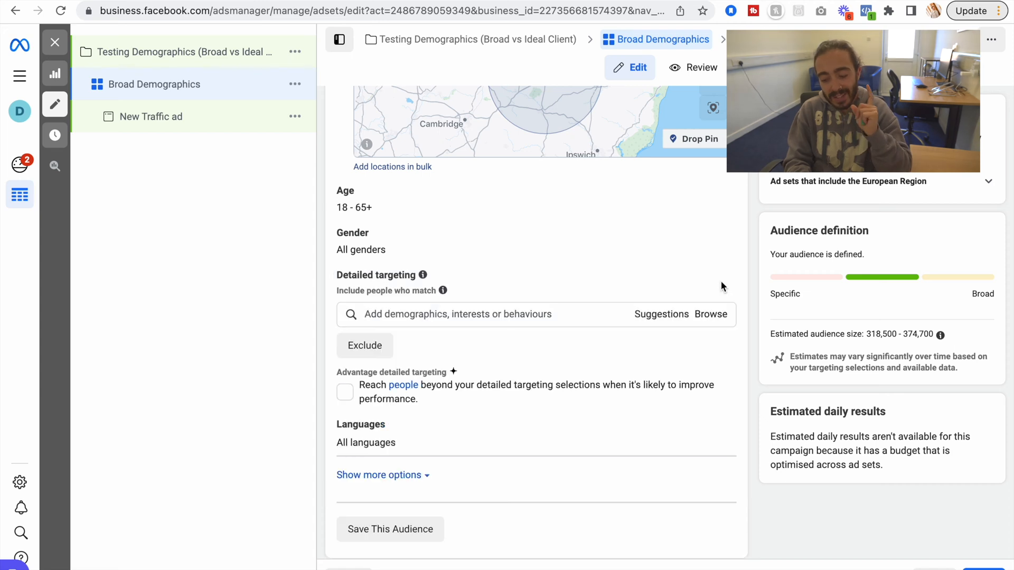
click(512, 315)
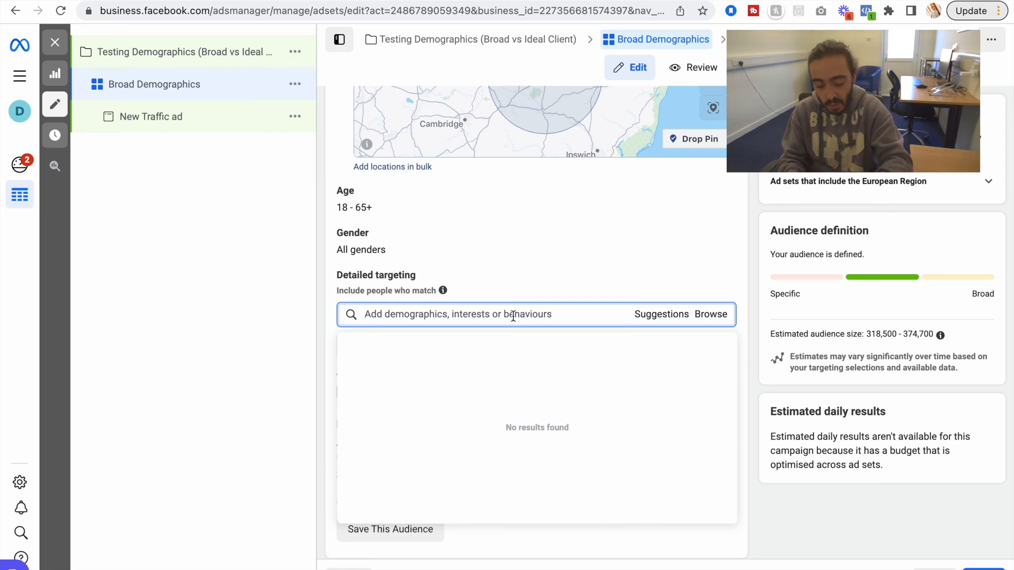
text(fast food)
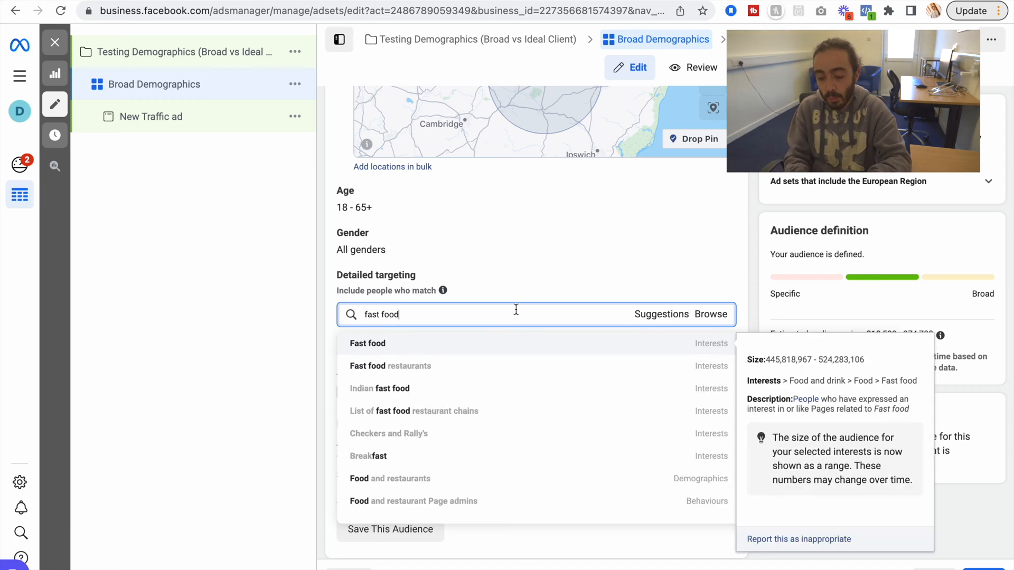
click(537, 343)
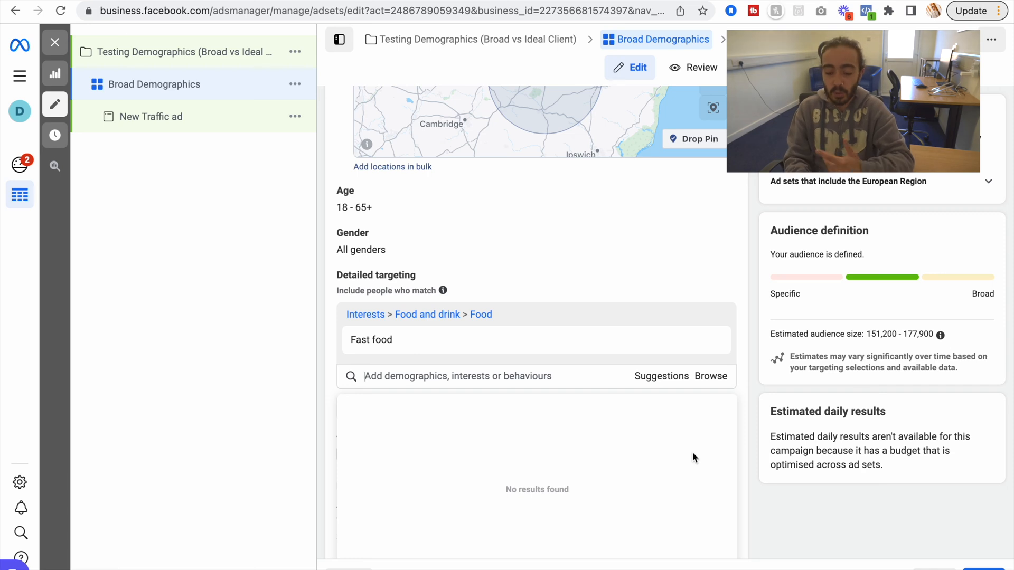
- Add the interest Netflix to the audience's detailed targeting alongside Fast food
text(Netflix)
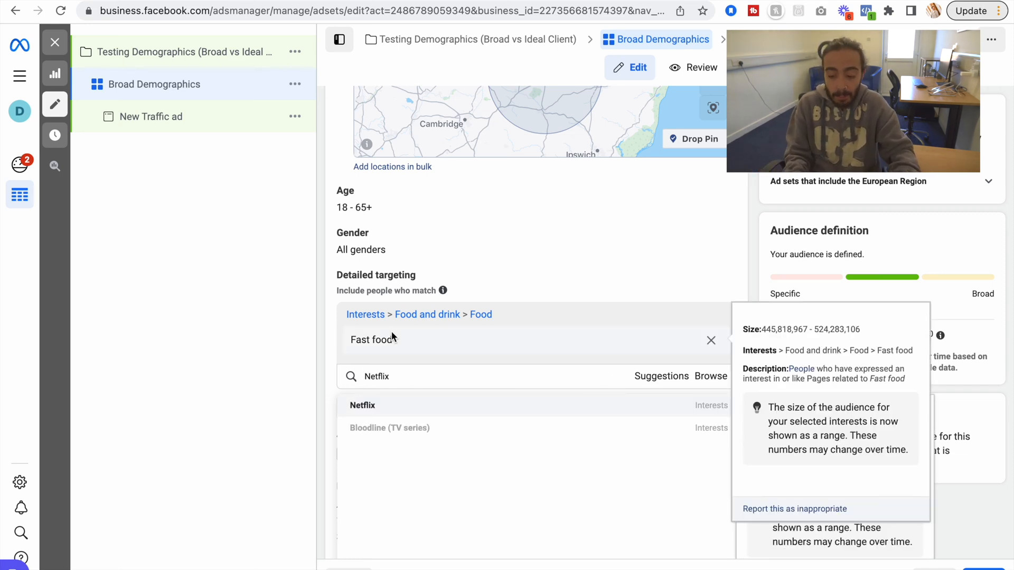
click(450, 404)
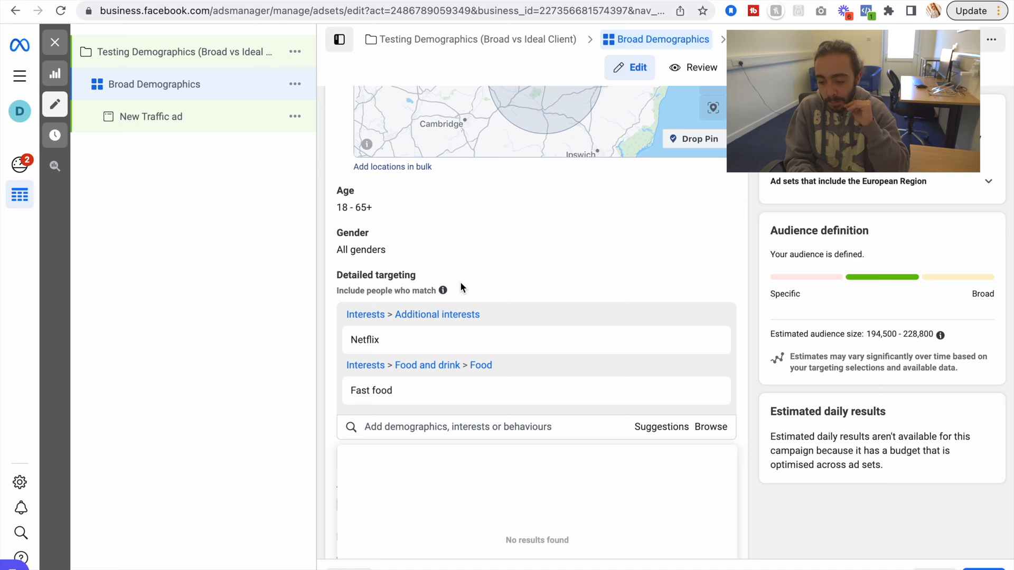
scroll(461, 286, up, 2)
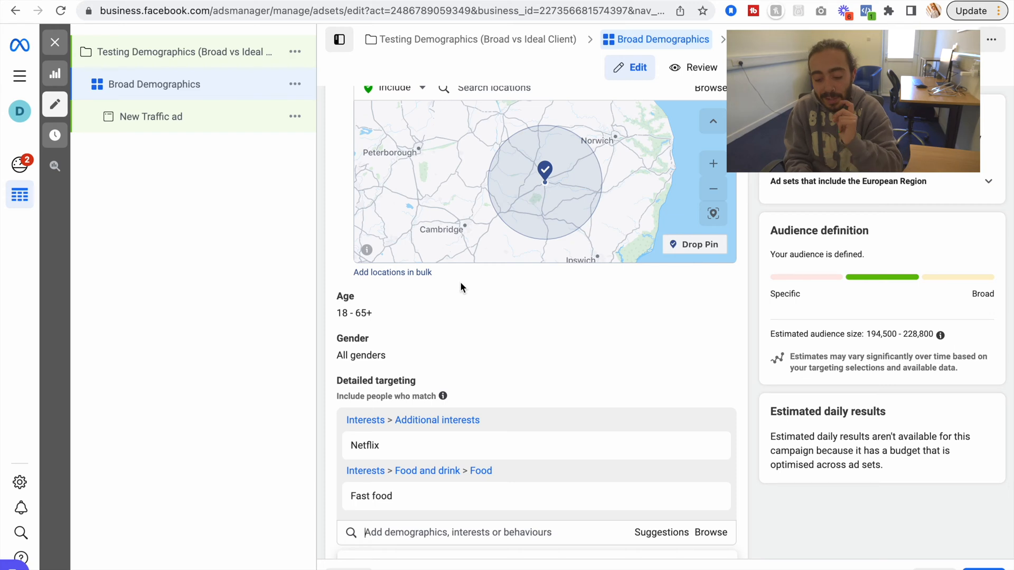
scroll(461, 287, down, 3)
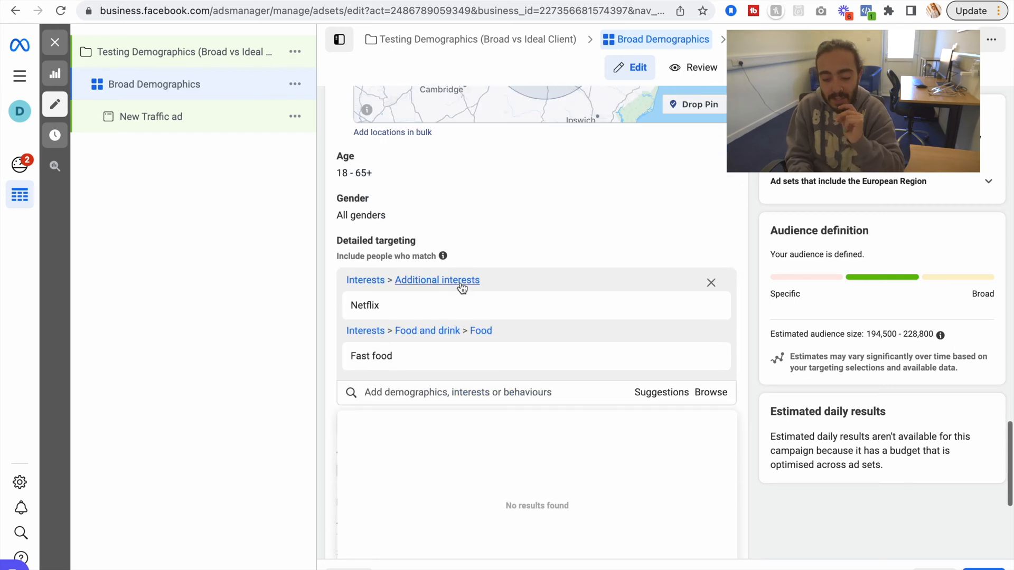
scroll(461, 287, down, 2)
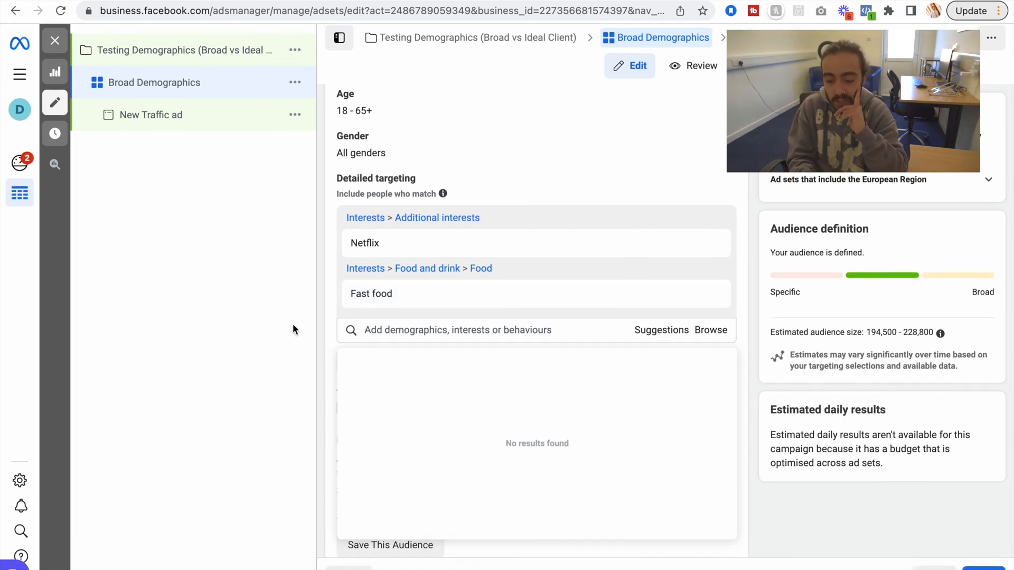
click(293, 324)
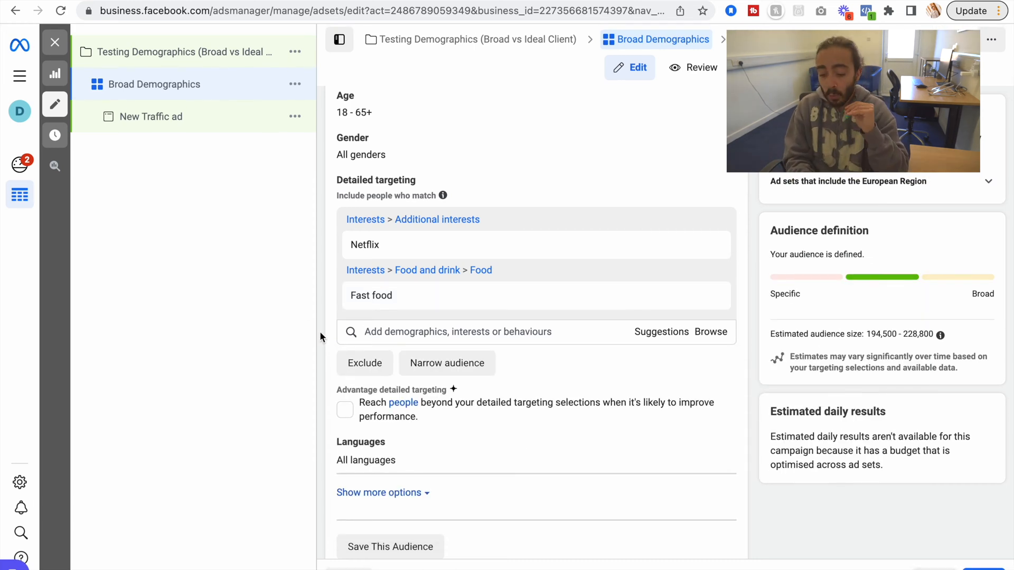
- Enable Advantage detailed targeting to reach people beyond the selected interests, and check the estimated audience size
drag(338, 388, 447, 395)
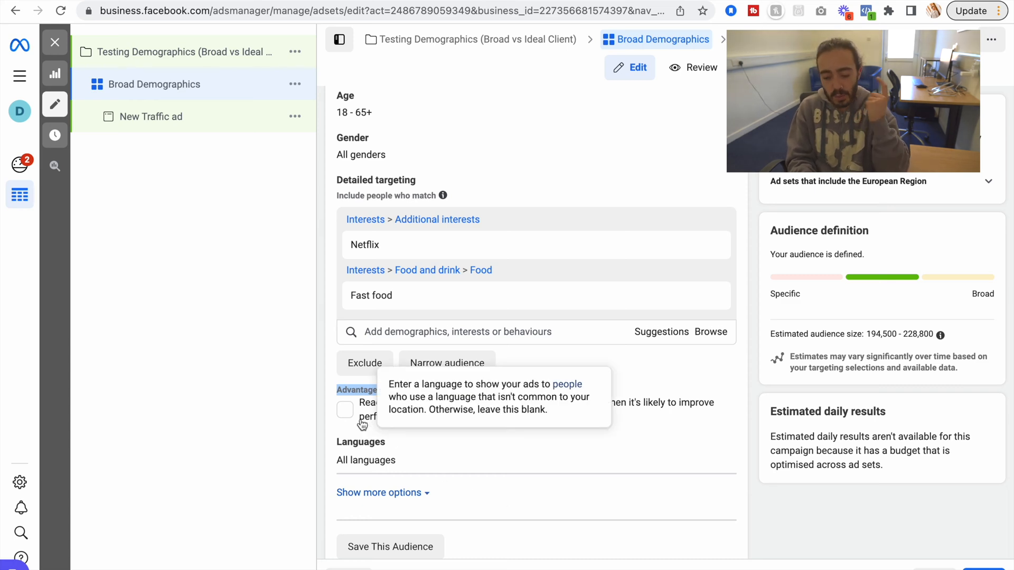
click(346, 411)
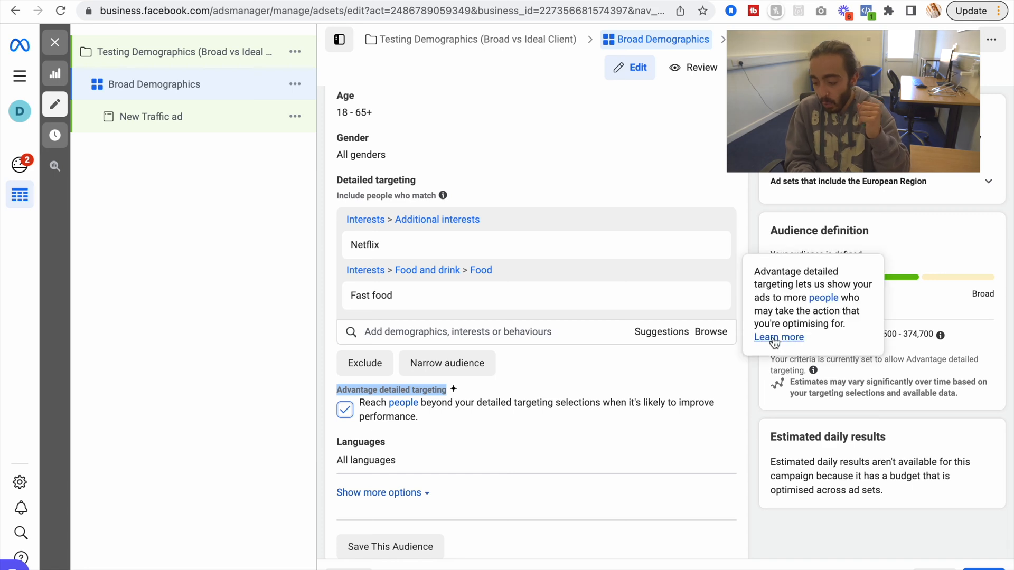
click(996, 341)
drag(935, 336, 807, 340)
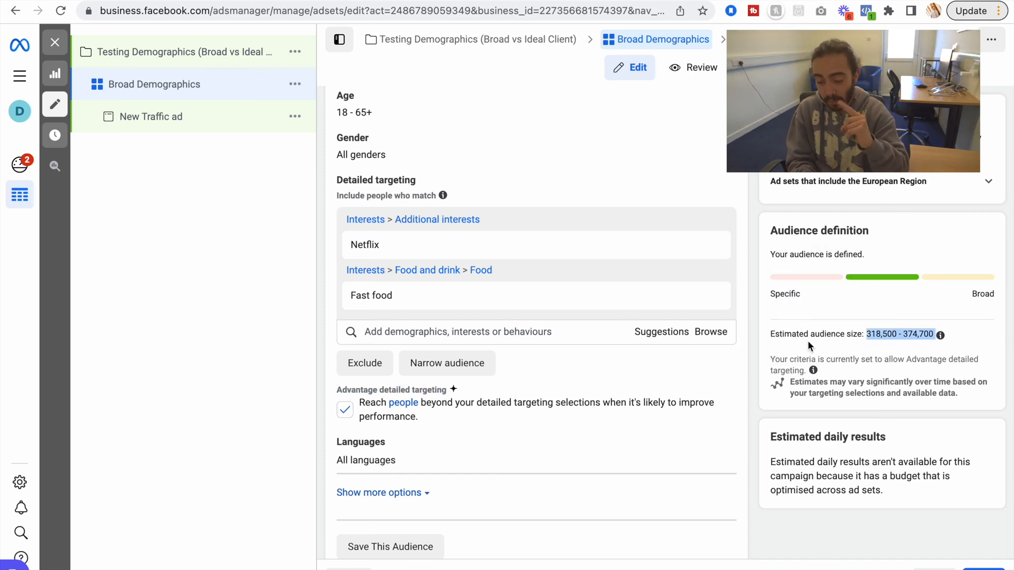
click(832, 250)
- Switch the ad set's placements to Manual placements
scroll(601, 414, down, 1)
scroll(601, 414, up, 1)
scroll(603, 415, down, 2)
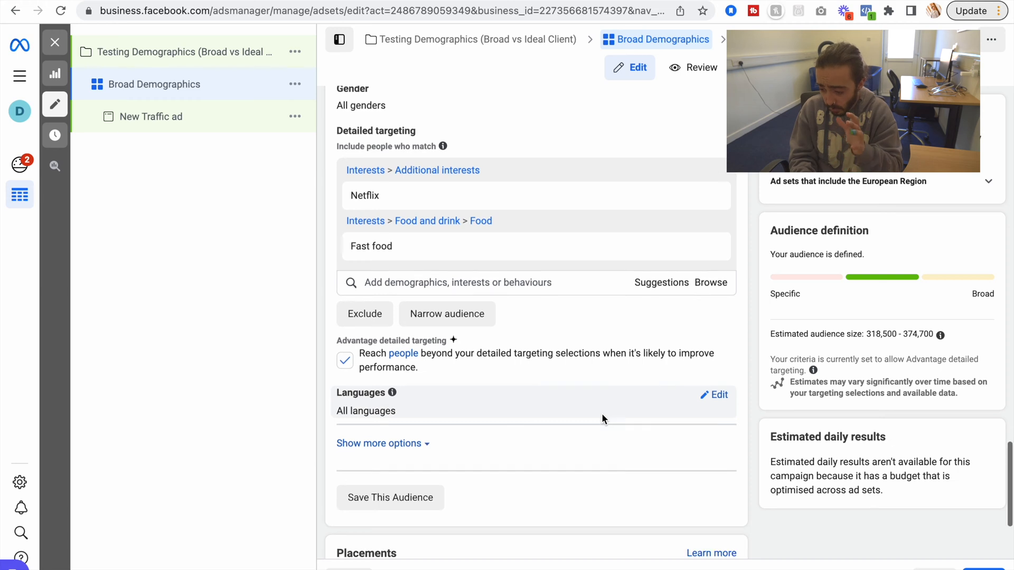
scroll(601, 413, down, 1)
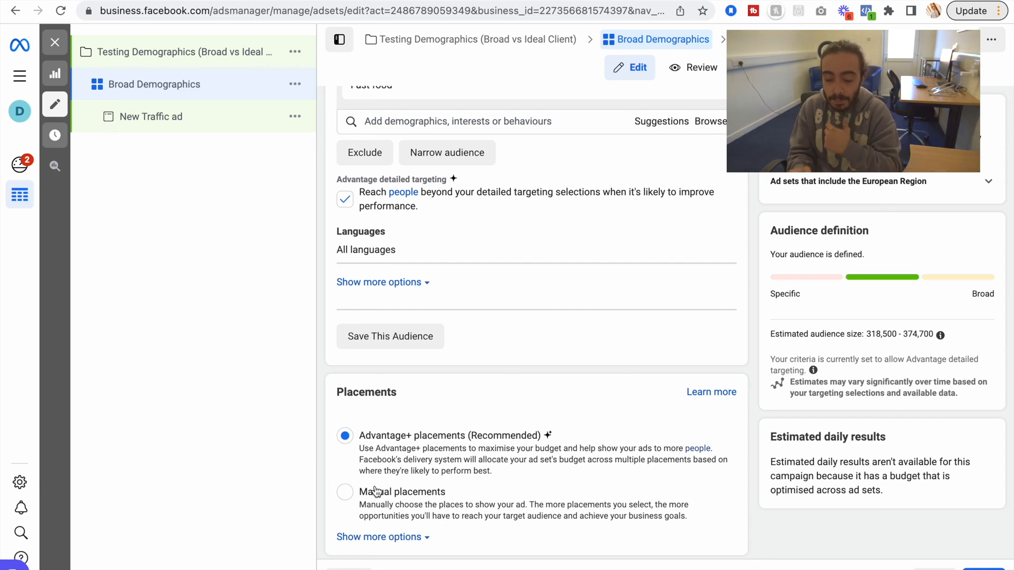
click(376, 491)
scroll(377, 496, down, 3)
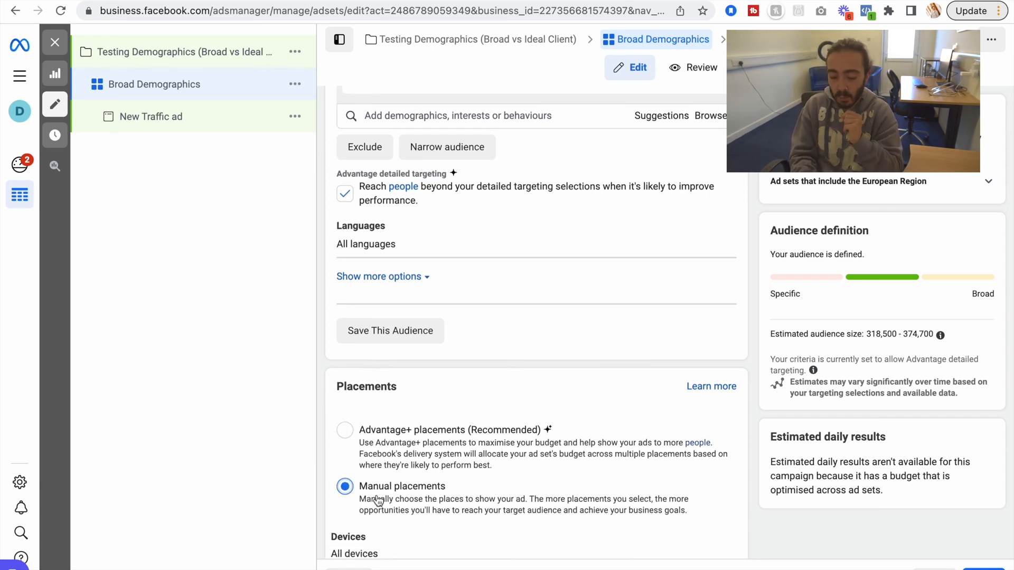
scroll(377, 496, down, 7)
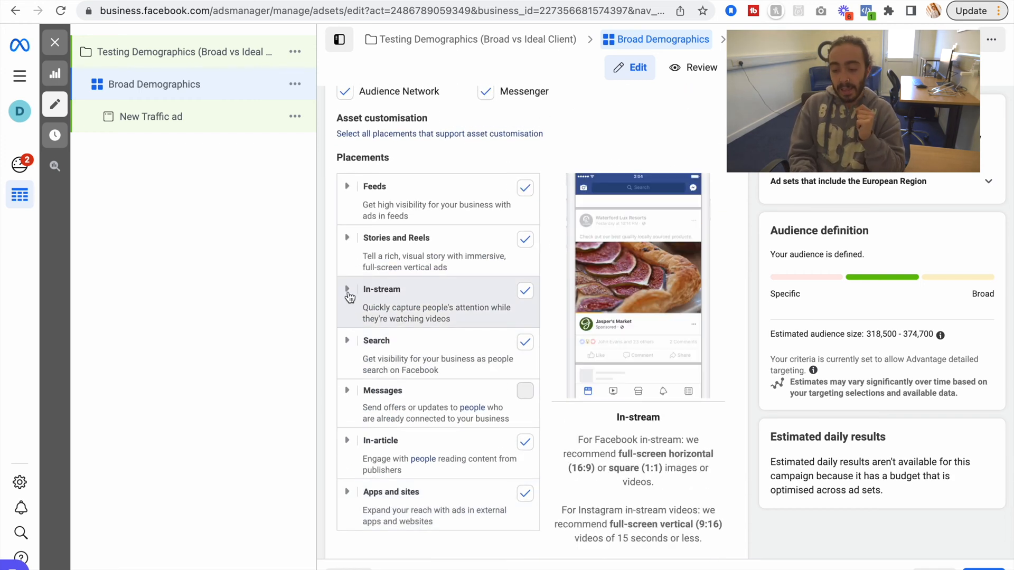
- Expand the In-stream and Stories and Reels placements and exclude Instagram Reels and Facebook Reels
click(347, 290)
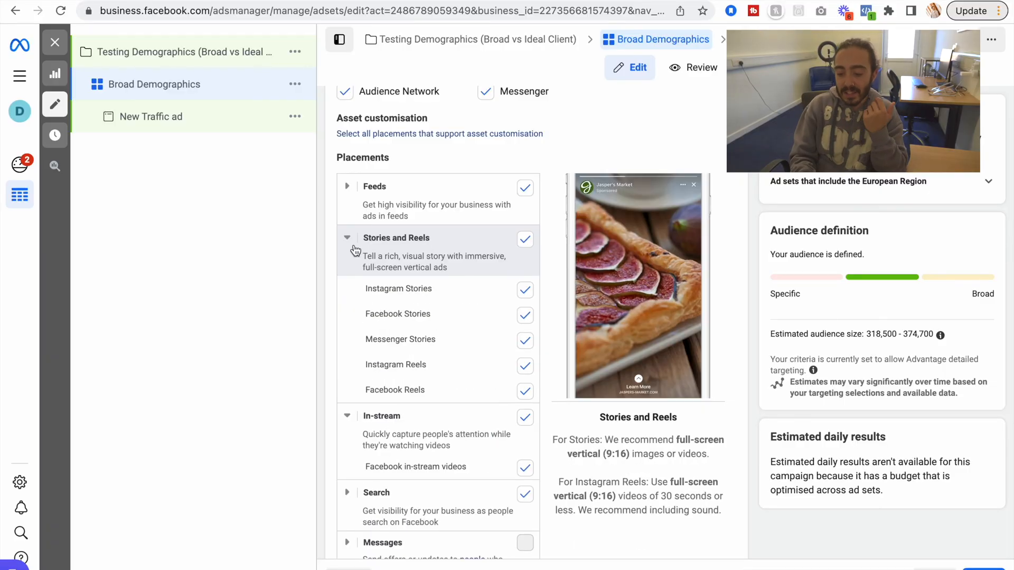
click(525, 366)
click(527, 390)
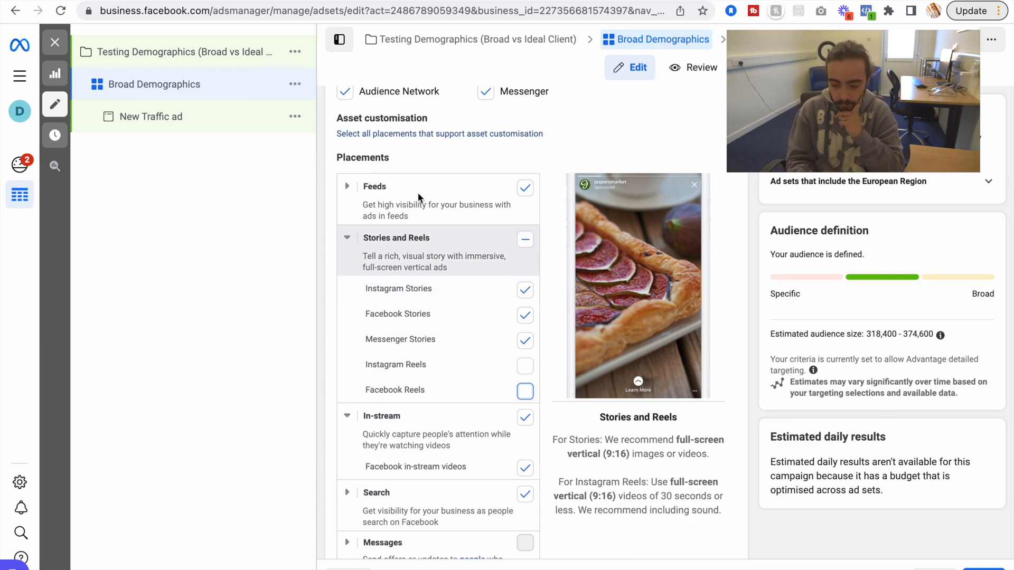
- Expand the Search placements and remove Audience Network from the ad set's platforms
scroll(440, 187, down, 3)
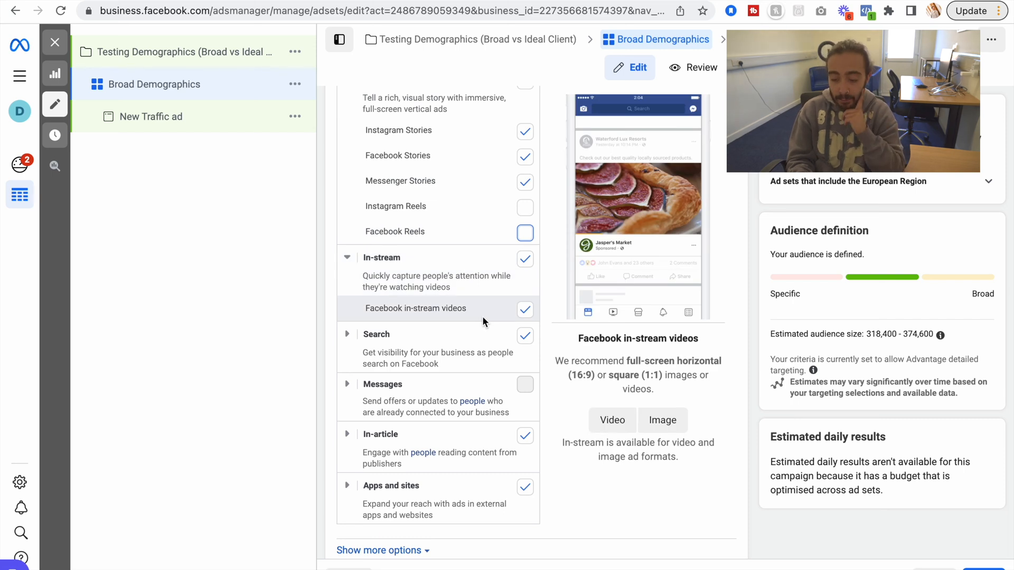
scroll(483, 316, down, 1)
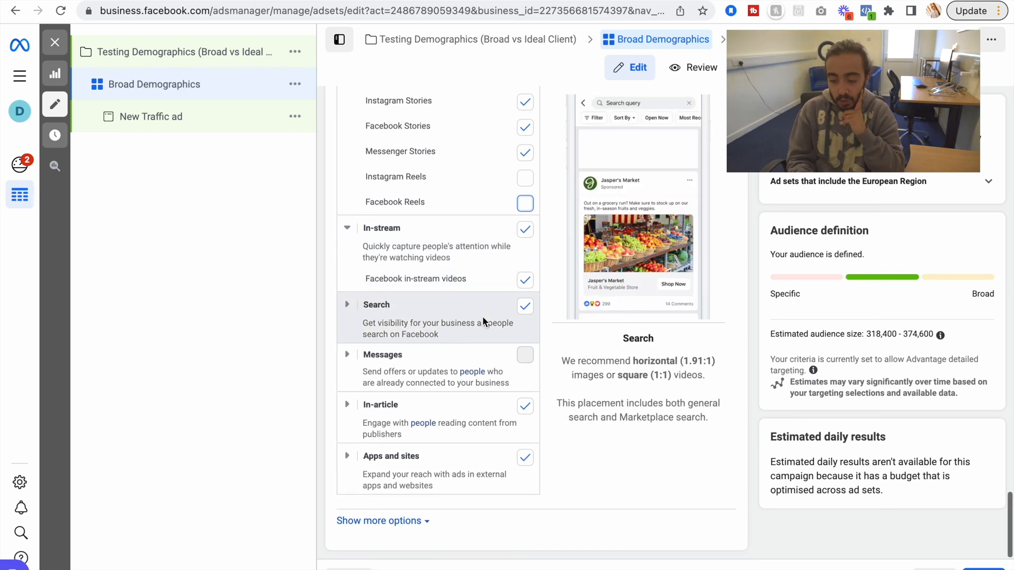
click(345, 306)
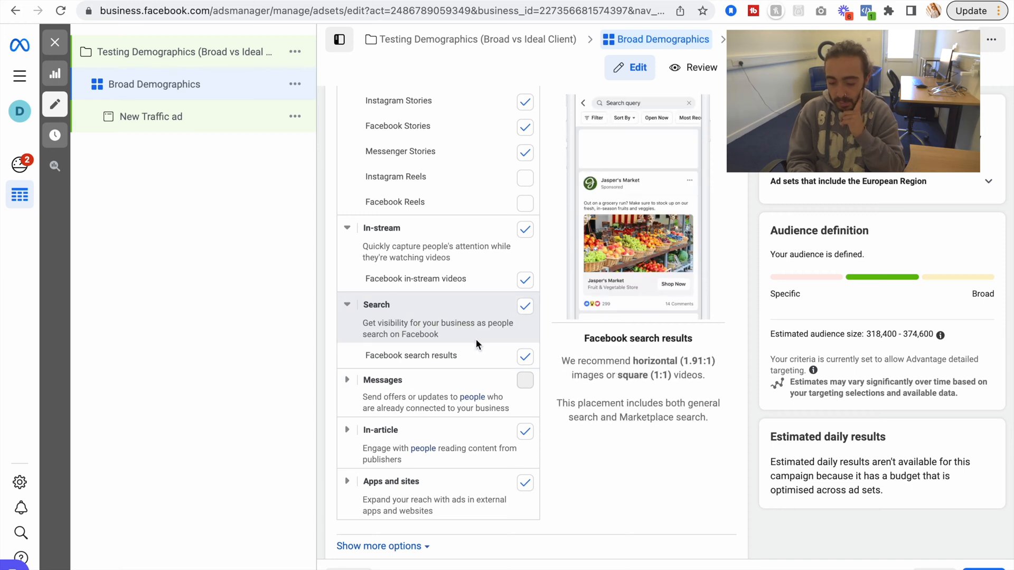
scroll(475, 338, down, 1)
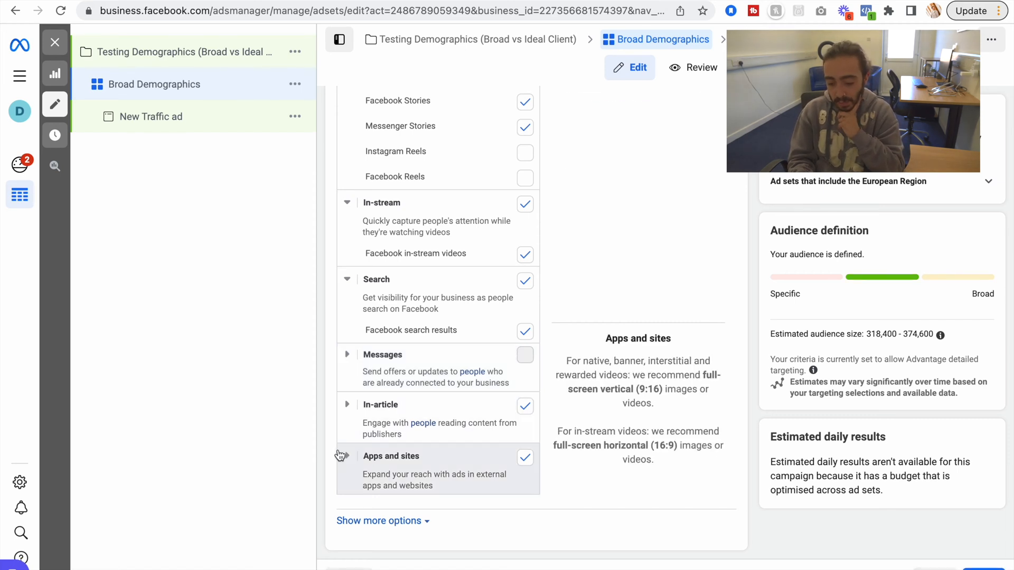
scroll(341, 455, up, 7)
click(345, 236)
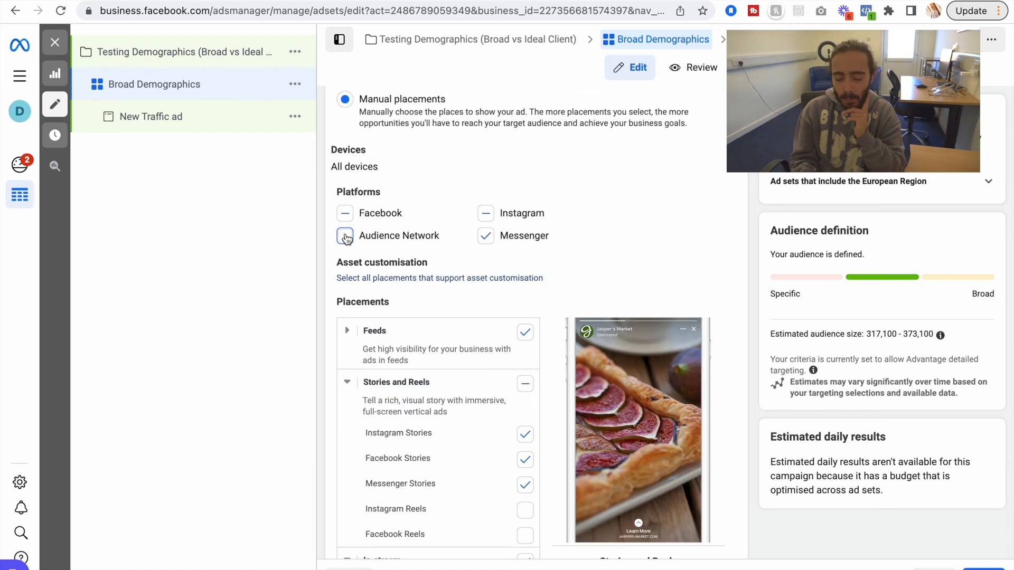
- Review which placements remain selected across Feeds, Stories and Reels, In-stream, Search, Messages, In-article, and Apps and sites
scroll(345, 235, down, 4)
scroll(346, 236, up, 2)
scroll(346, 238, up, 1)
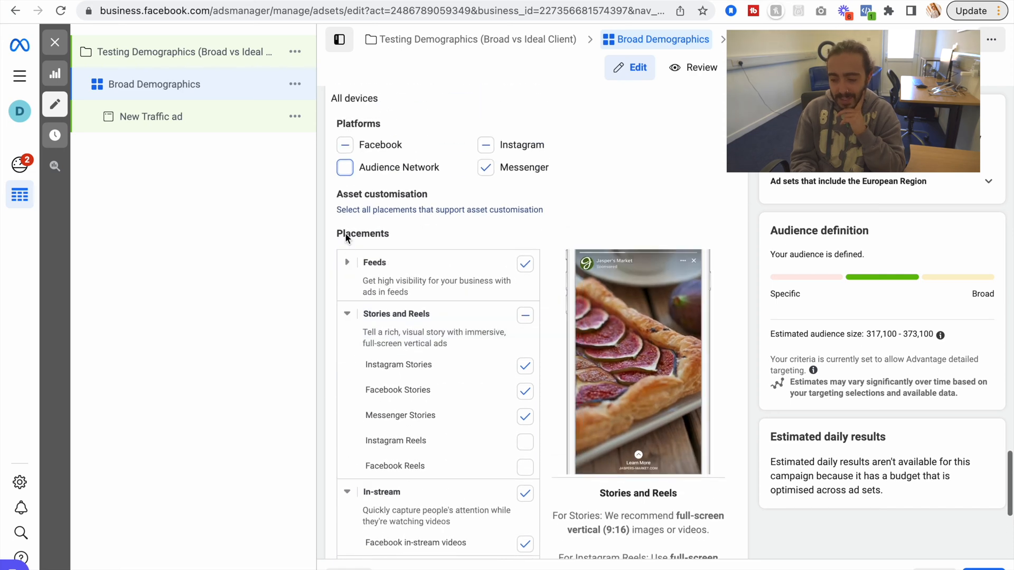
scroll(346, 237, down, 2)
scroll(345, 237, down, 3)
scroll(345, 238, up, 2)
scroll(346, 238, up, 3)
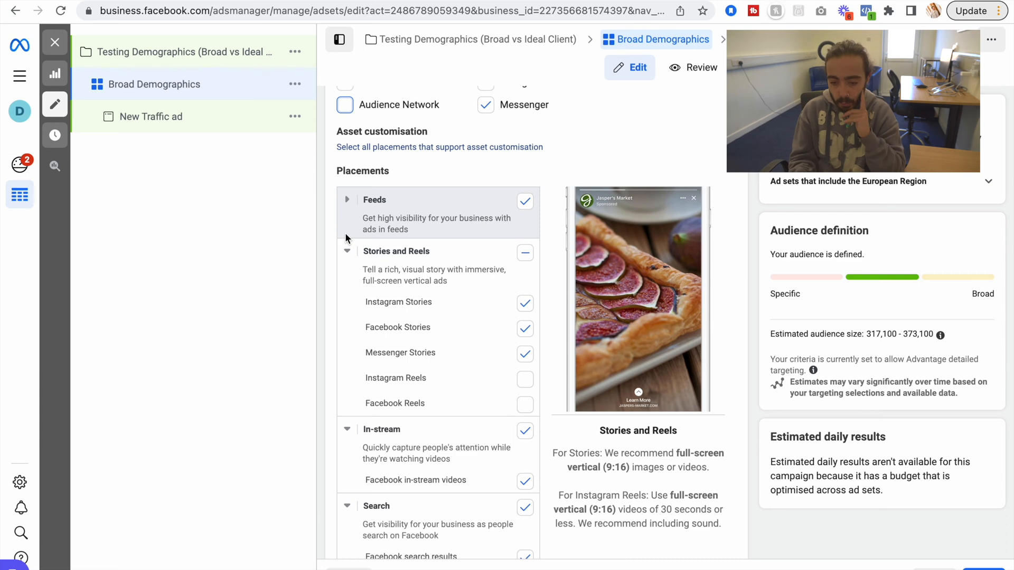
scroll(346, 236, down, 4)
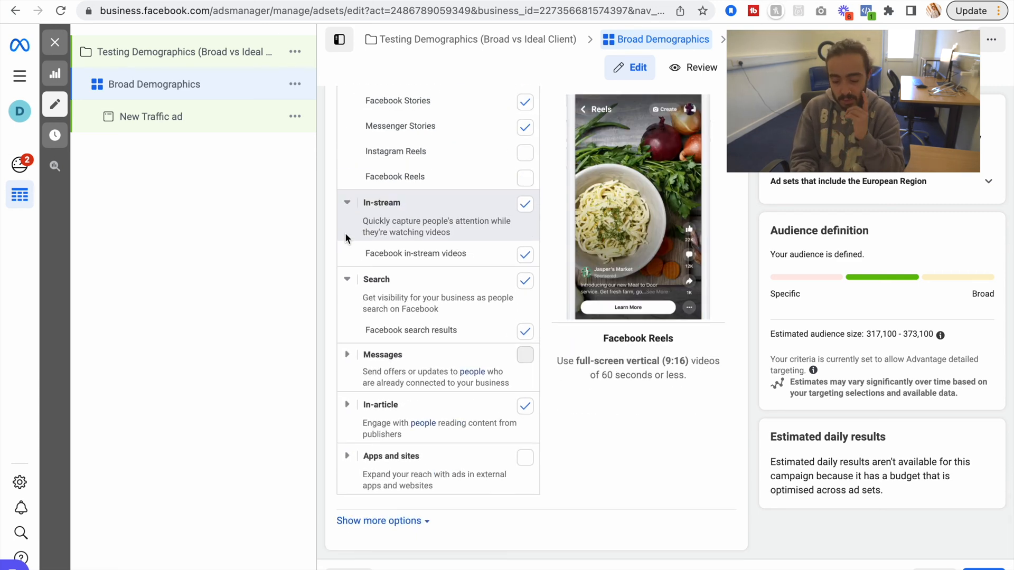
- Show the additional placement options and restrict mobile device delivery to only when connected to Wi-Fi
click(413, 520)
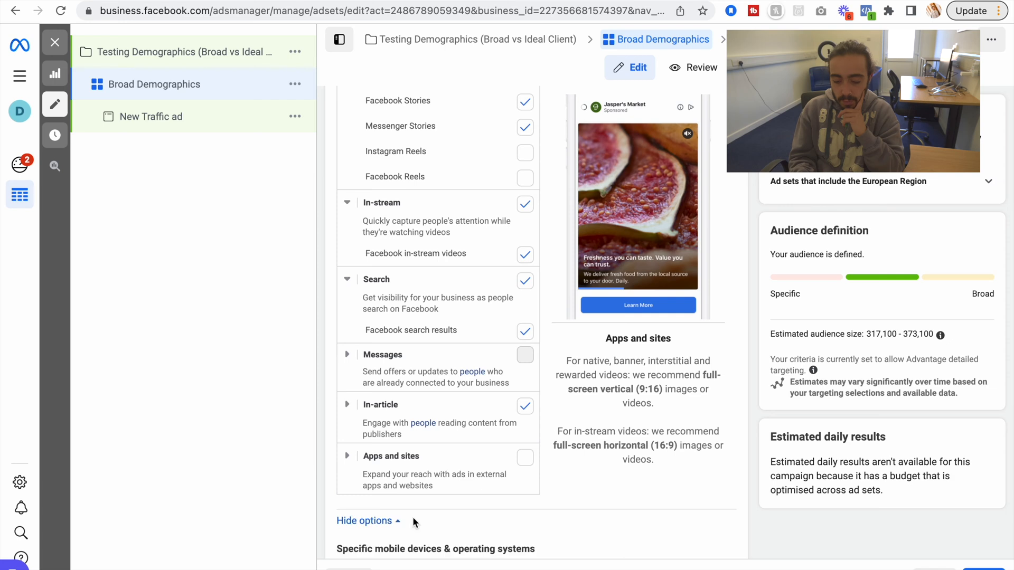
scroll(413, 517, down, 7)
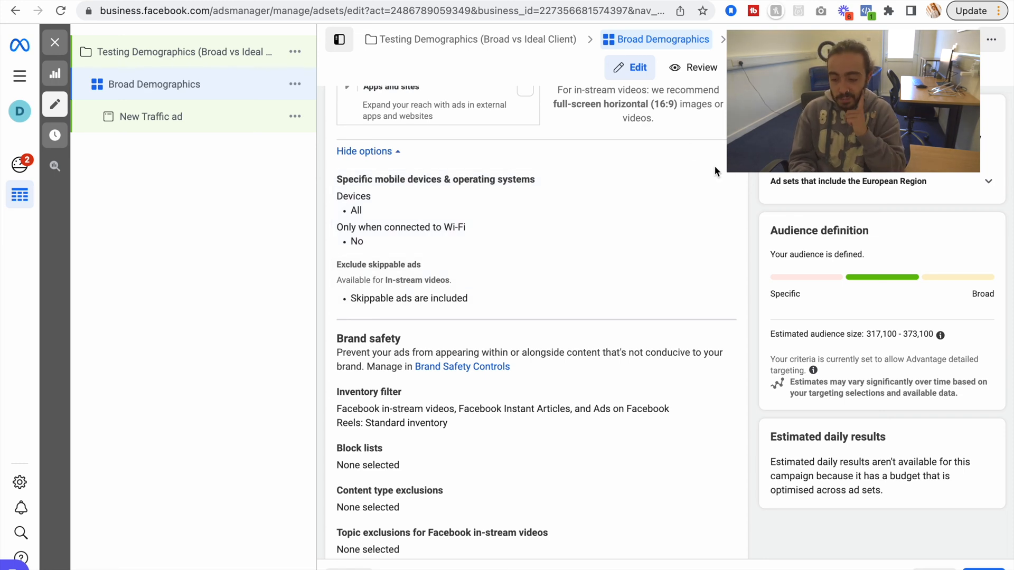
click(720, 185)
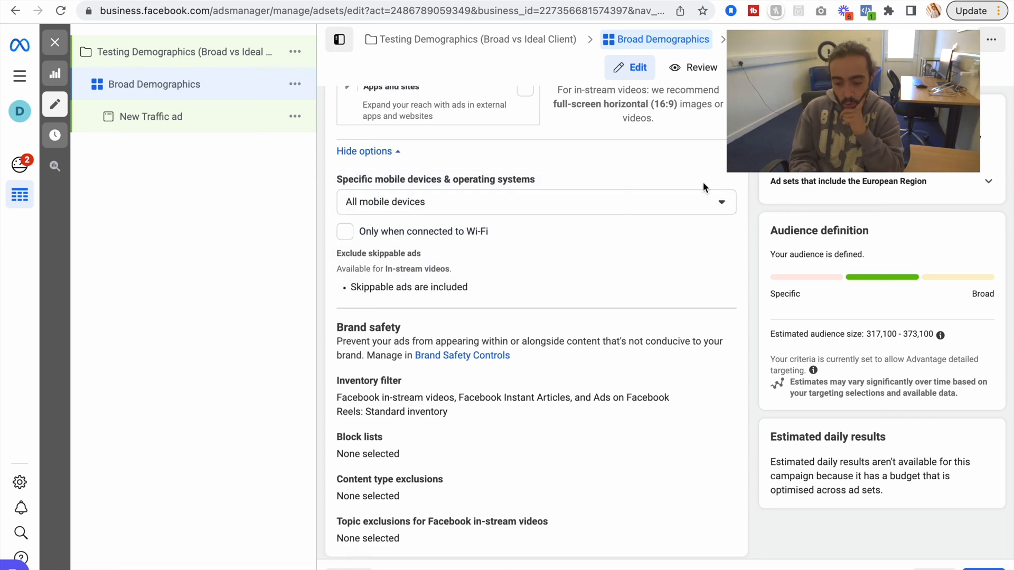
click(347, 232)
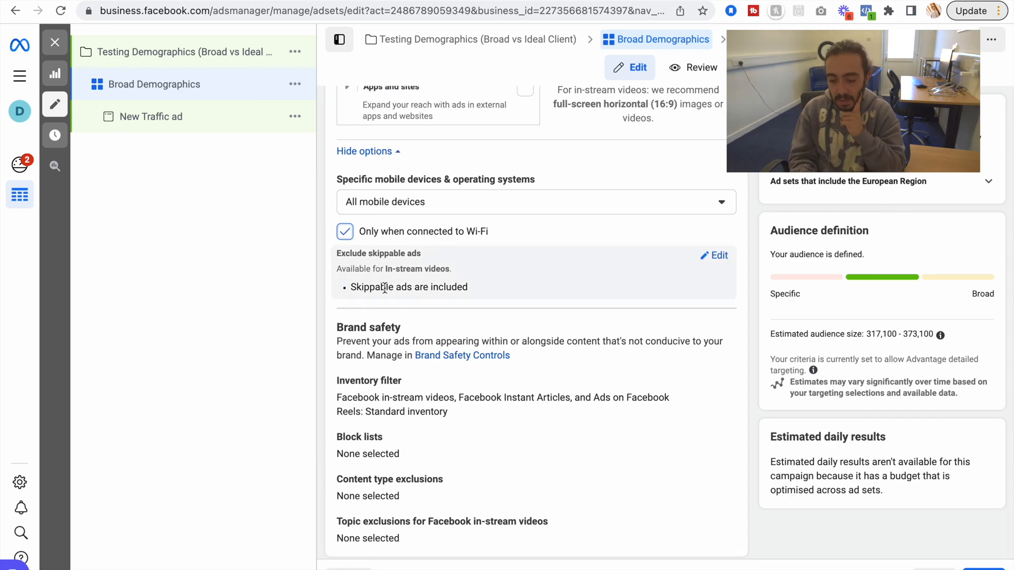
- Set the in-stream video option so that skippable ads are not included in this ad set
drag(337, 269, 510, 287)
click(723, 256)
click(345, 288)
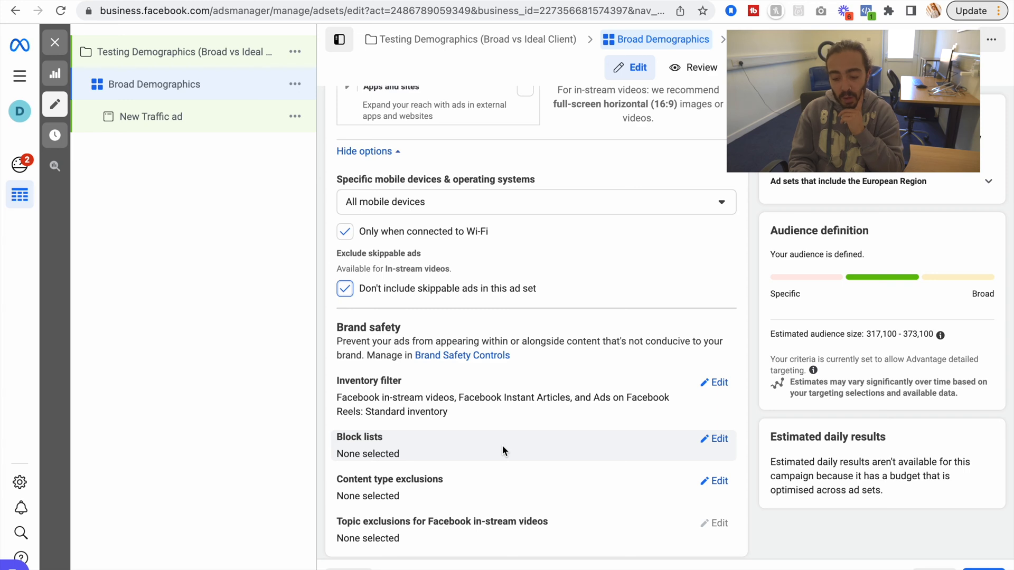
- Proceed from the ad set to its ad and rename the ad as Video 1 (Product Shot)
scroll(502, 450, up, 1)
scroll(505, 454, down, 2)
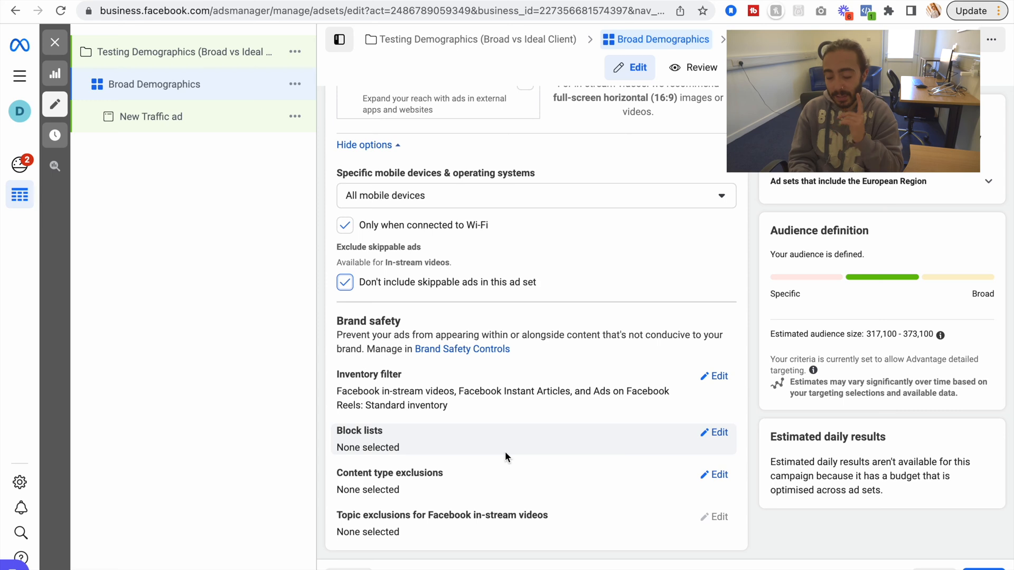
click(984, 569)
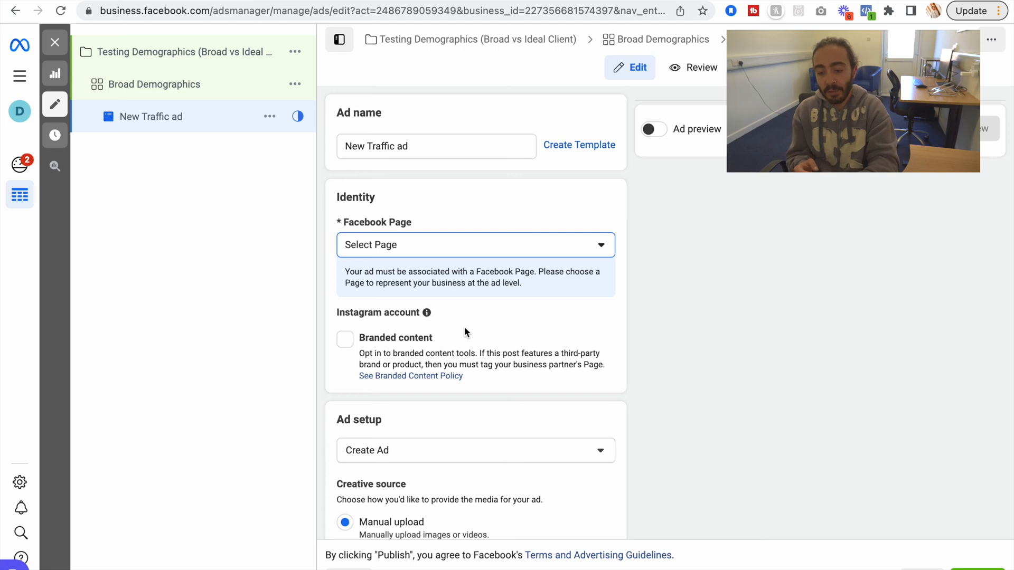
click(428, 146)
drag(428, 146, 293, 145)
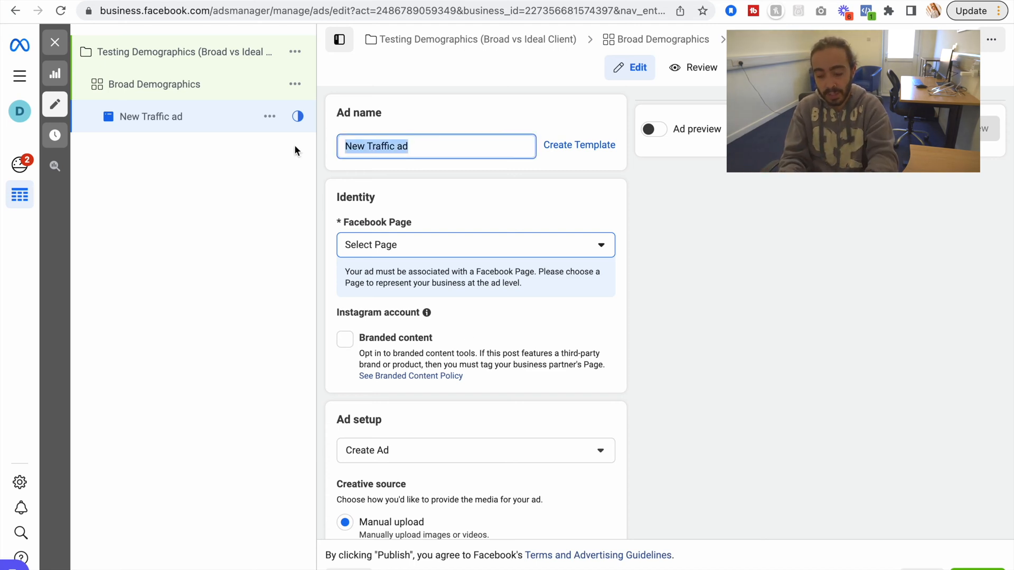
text(Video 1 (Product Shot)
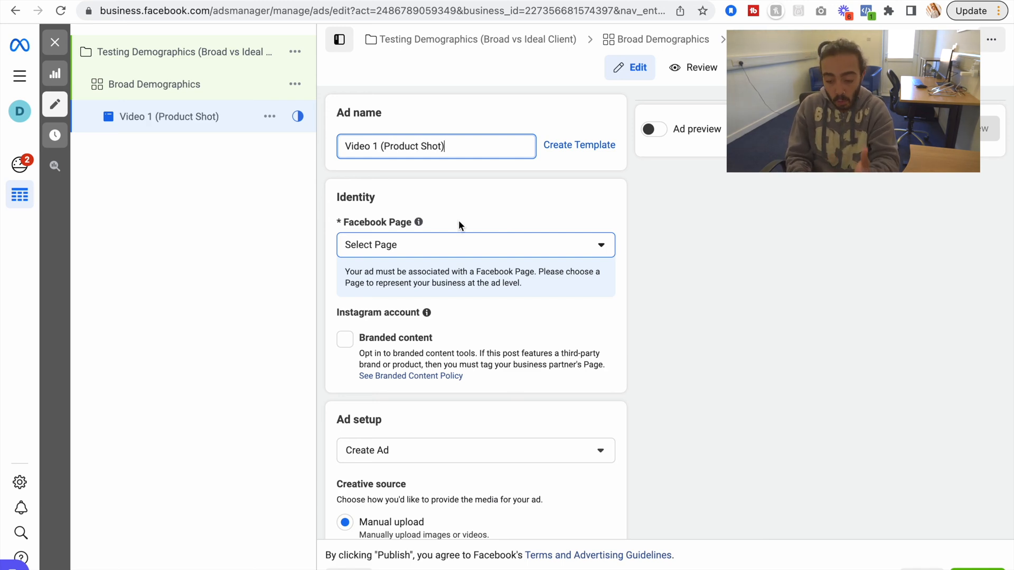
- Set the ad's identity to the Roasty's Facebook Page
scroll(459, 221, down, 1)
click(462, 204)
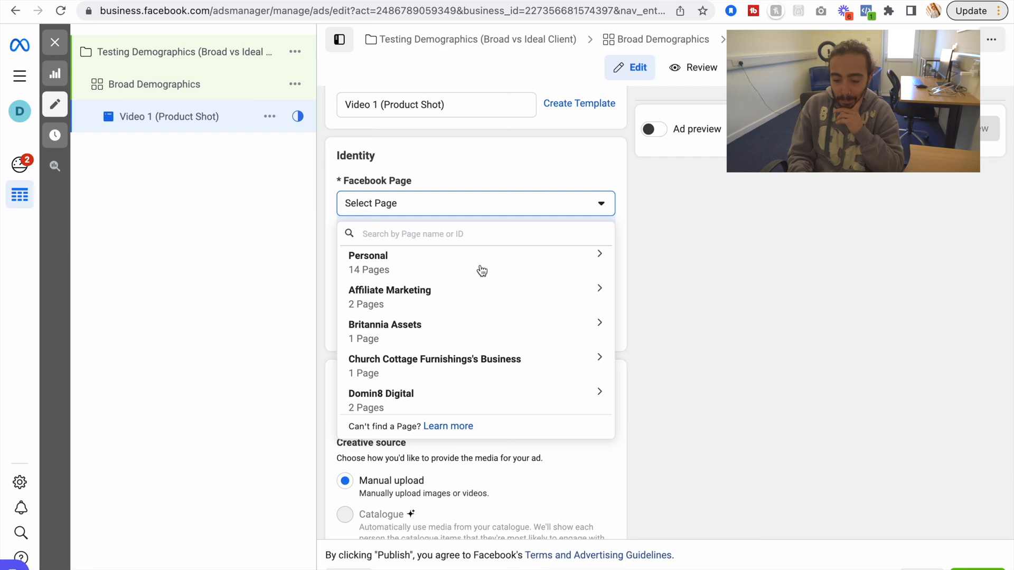
scroll(478, 269, down, 2)
scroll(482, 324, up, 2)
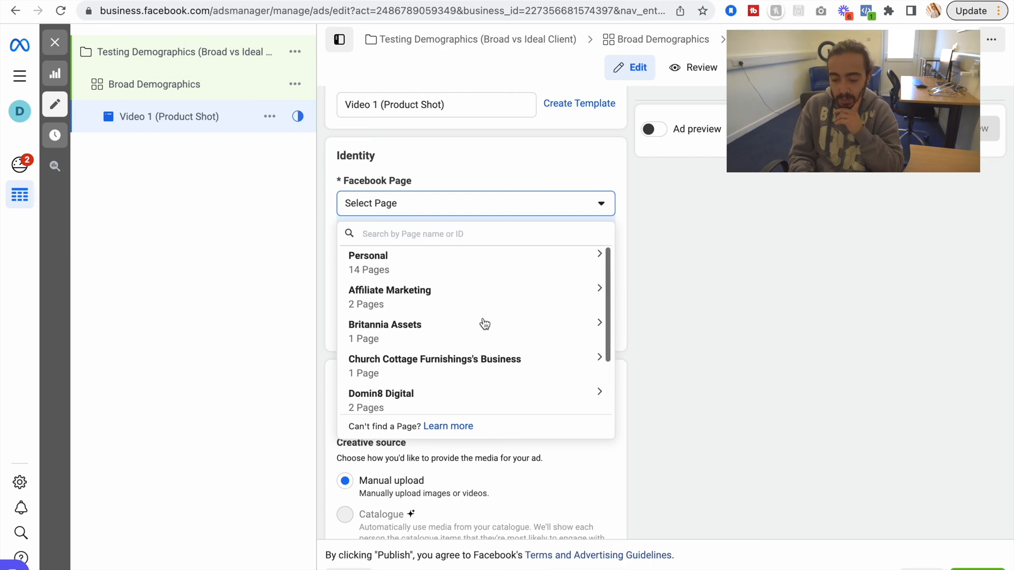
scroll(478, 338, down, 3)
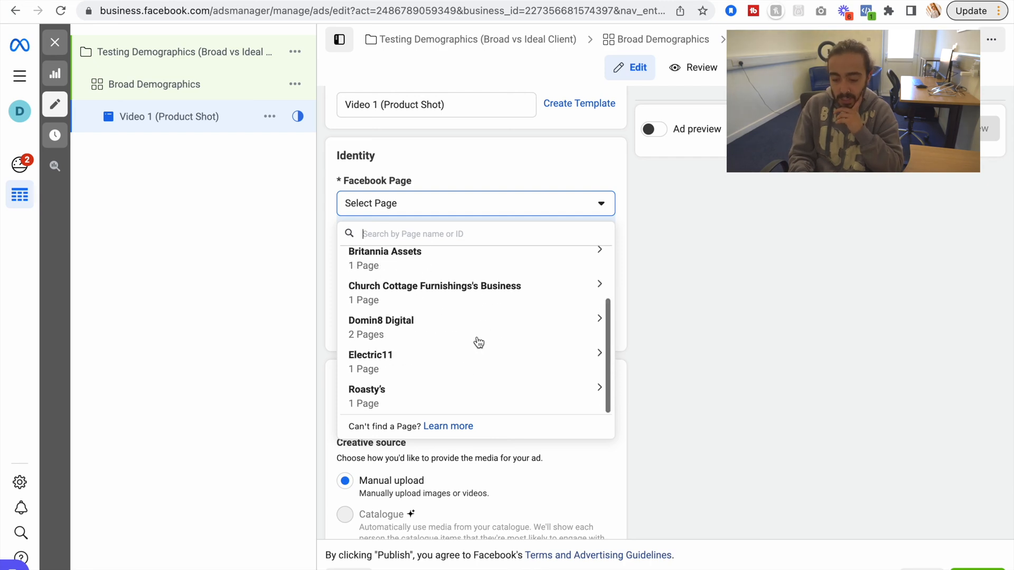
click(486, 409)
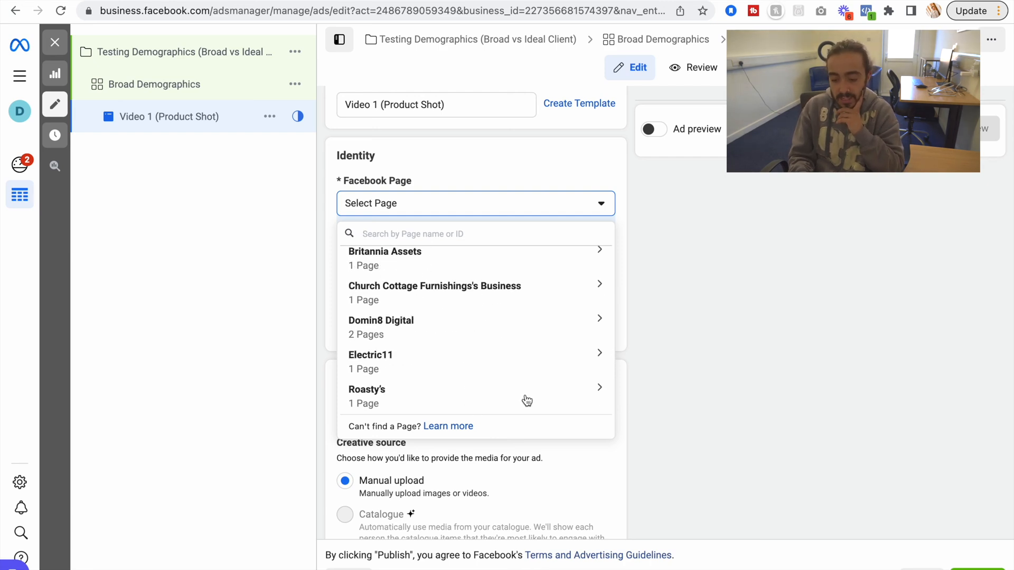
click(527, 400)
click(521, 394)
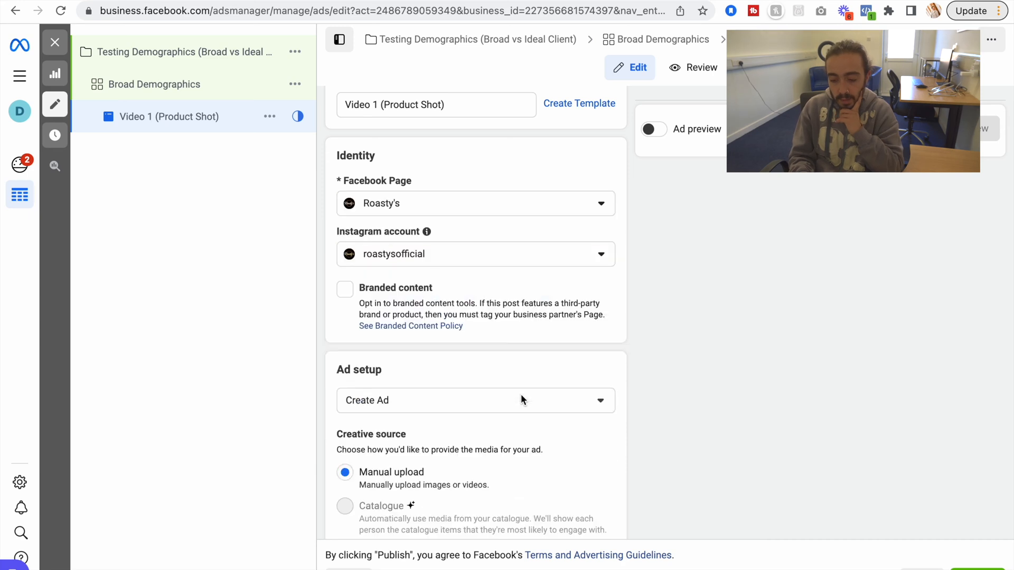
- Add the first Text Overlay account video (3840 × 2160) showing the open food box as the ad's media and proceed to cropping
scroll(441, 263, down, 3)
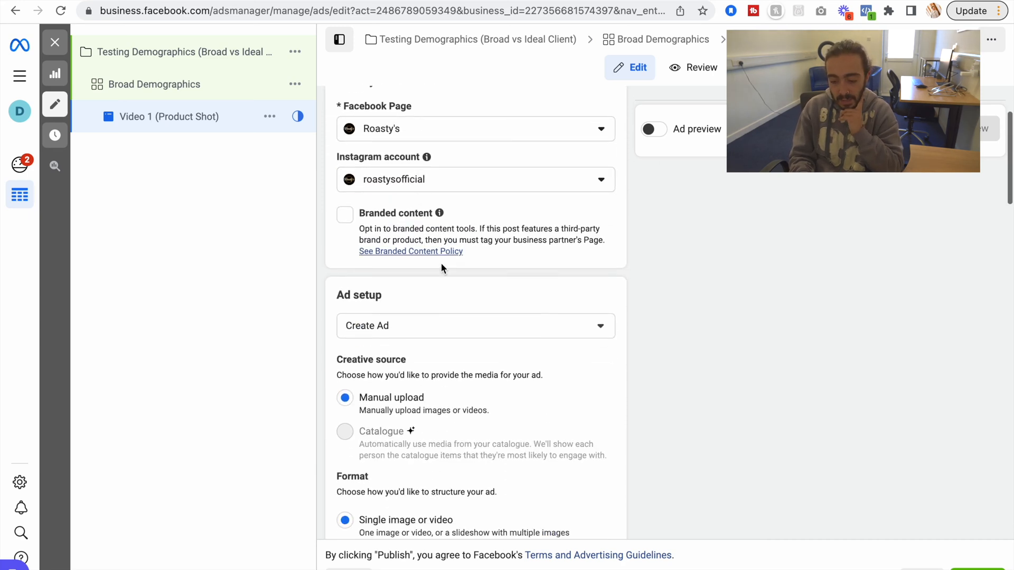
scroll(442, 264, down, 2)
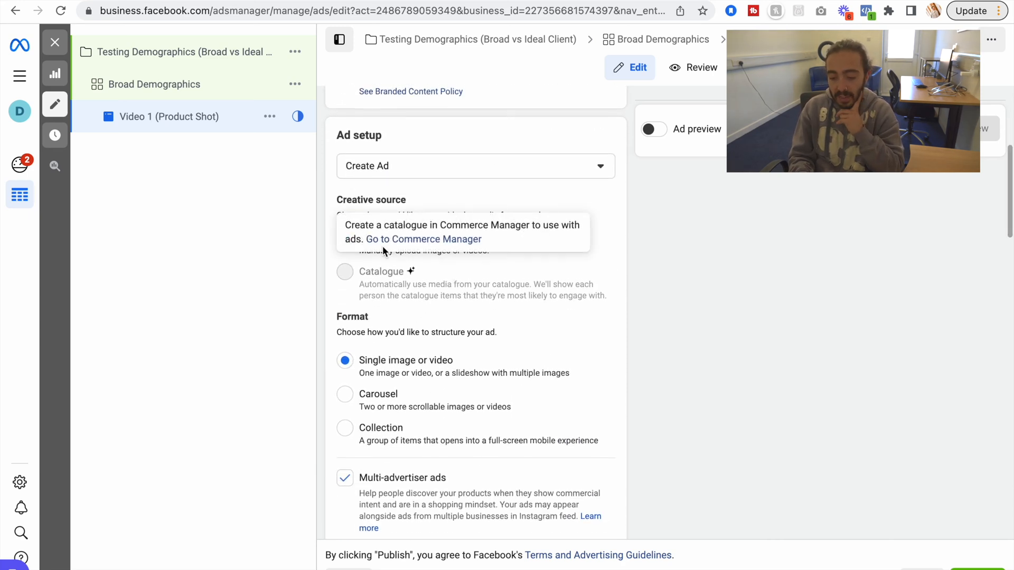
scroll(402, 241, down, 3)
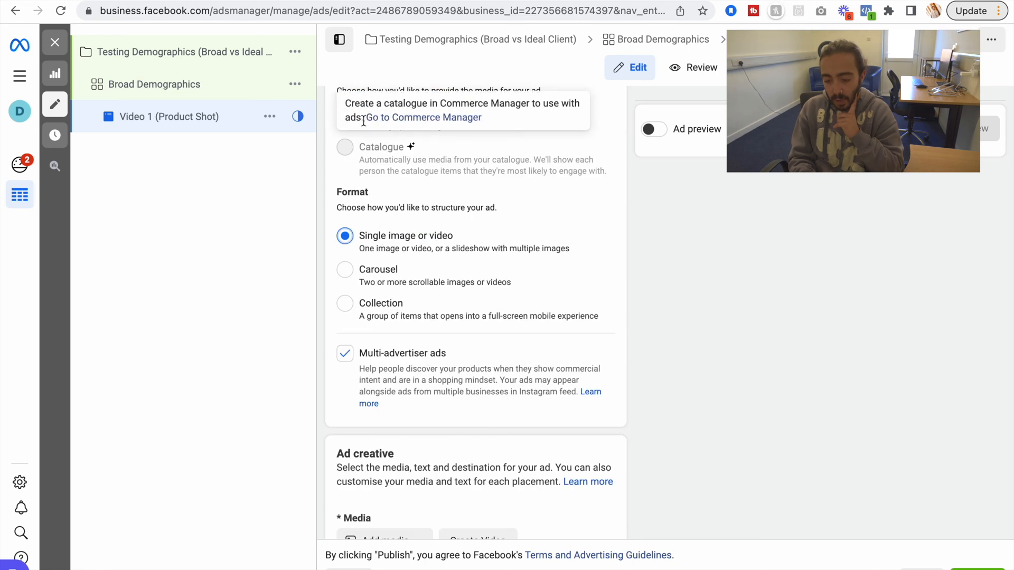
scroll(401, 241, down, 5)
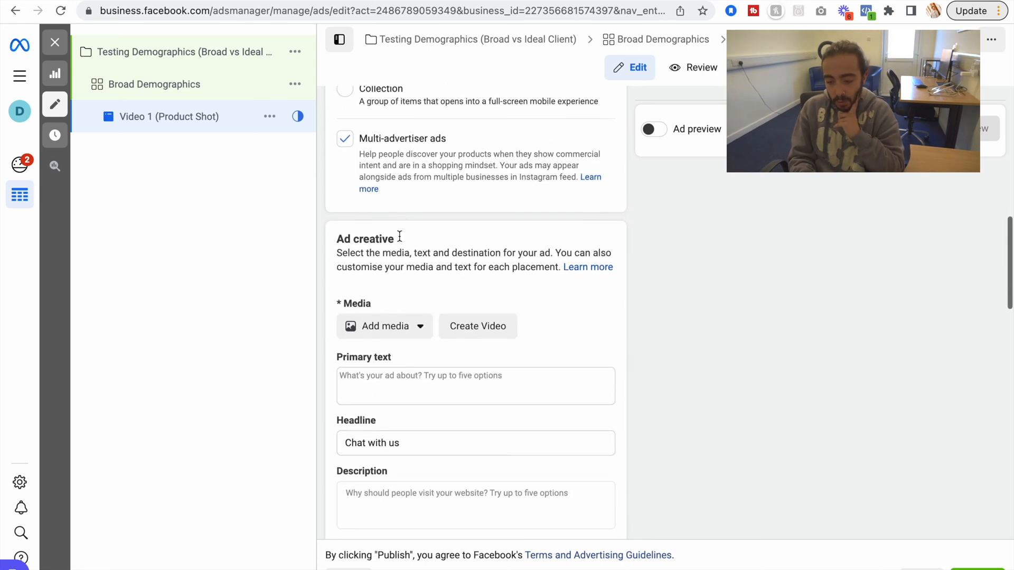
click(421, 251)
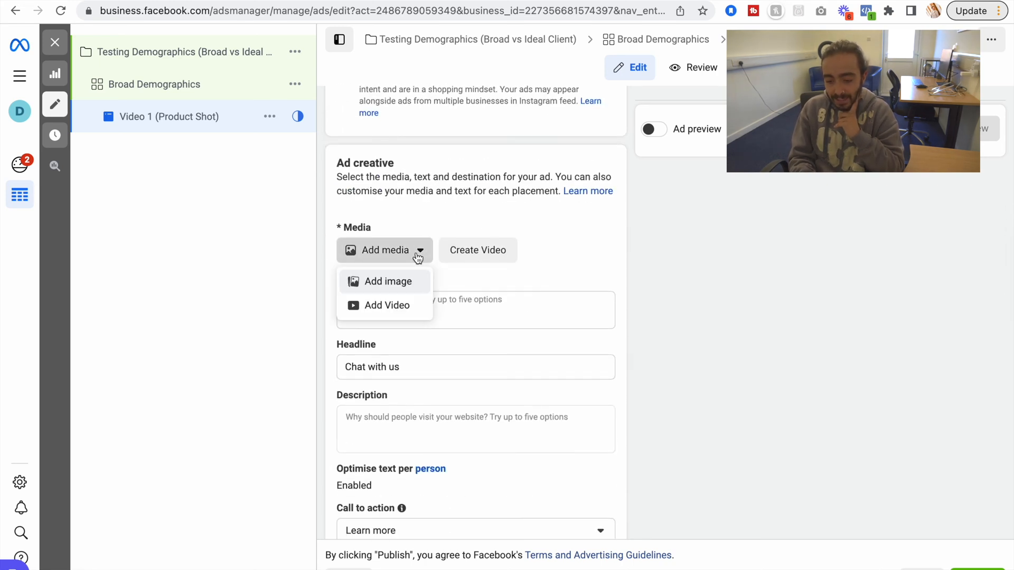
click(406, 308)
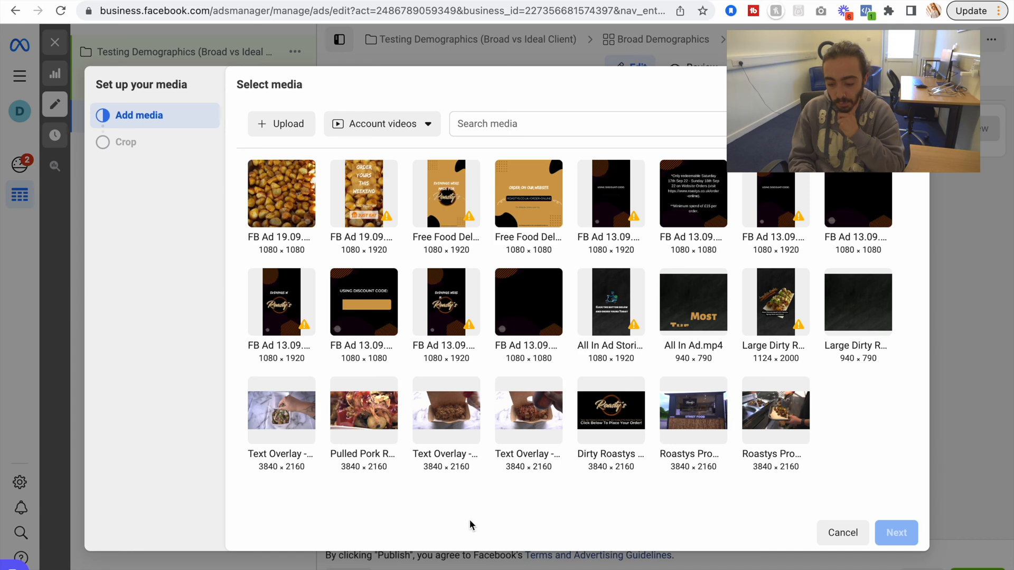
click(300, 429)
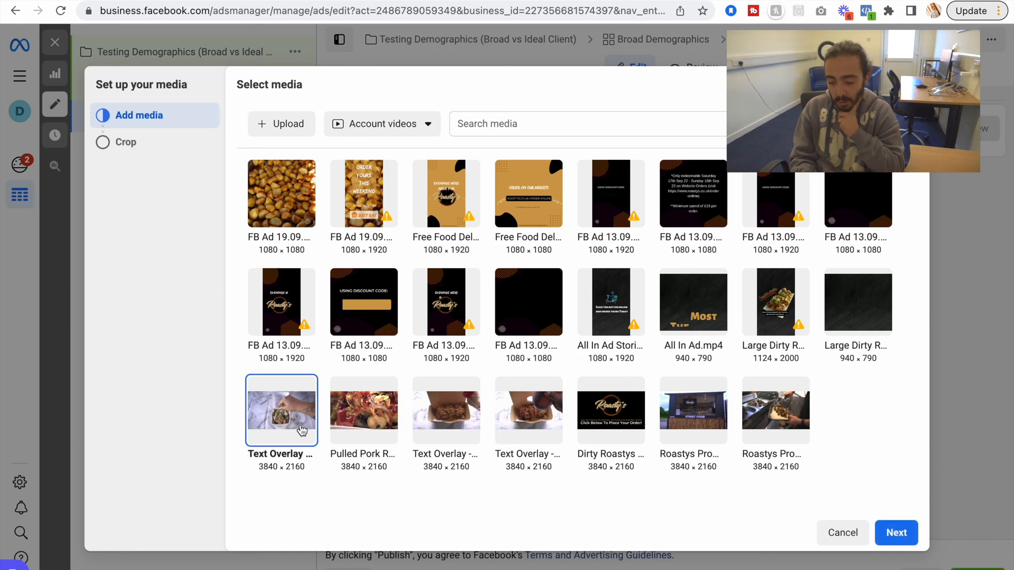
click(905, 532)
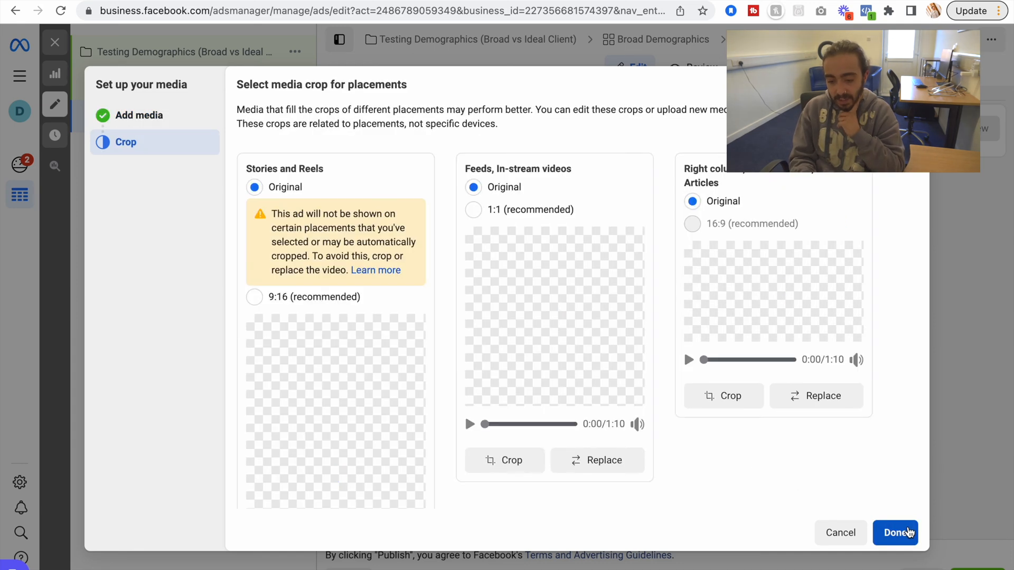
- Play the video and compare the 1:1 and Original crops for Feeds and In-stream videos, then keep Original and finish the media setup
click(468, 424)
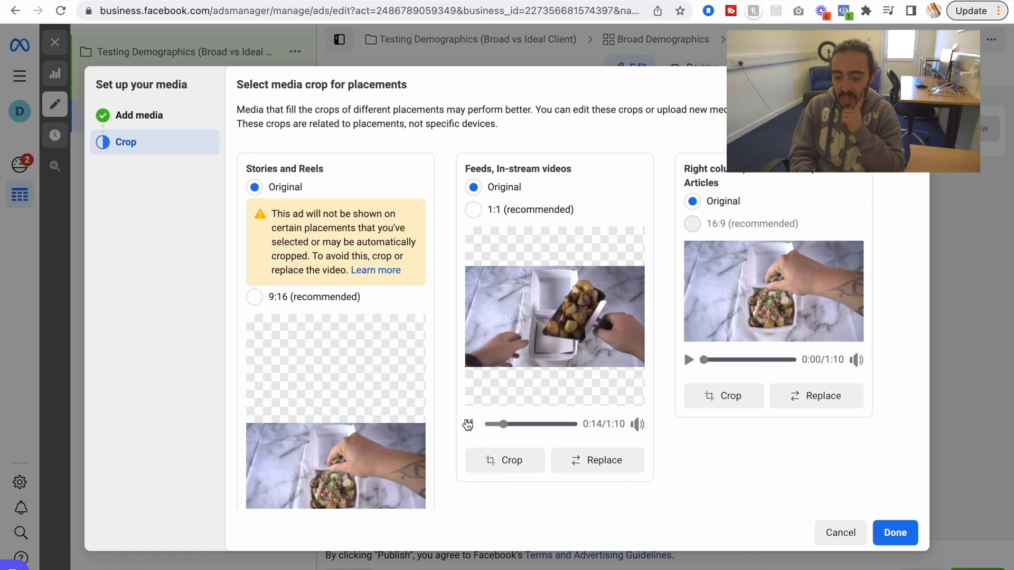
click(473, 211)
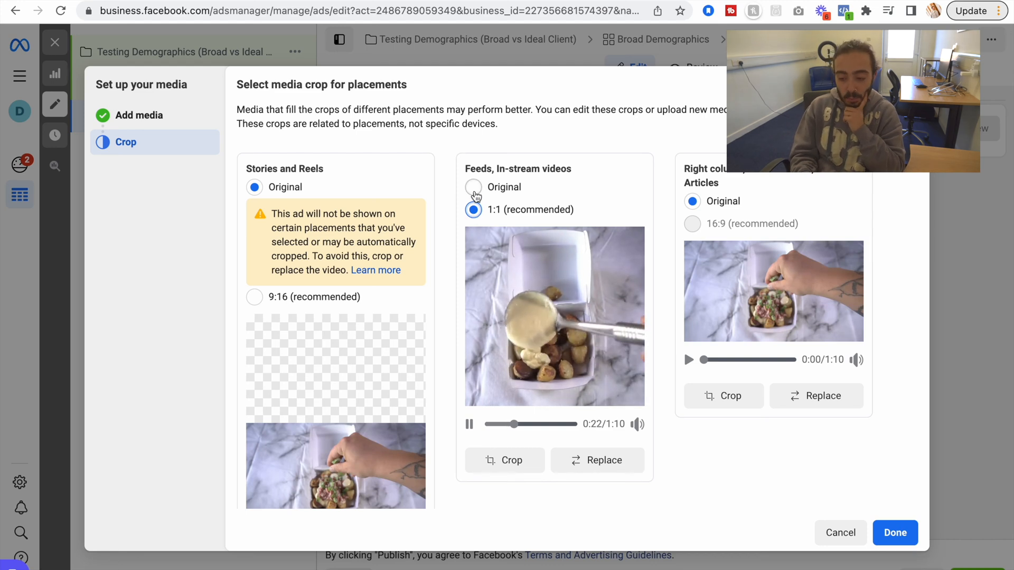
click(474, 189)
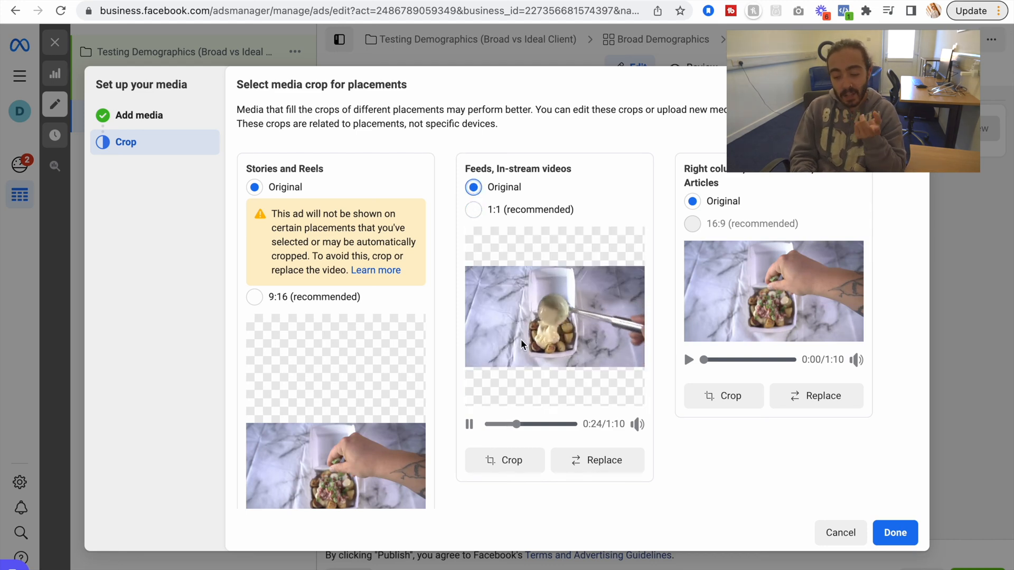
click(571, 425)
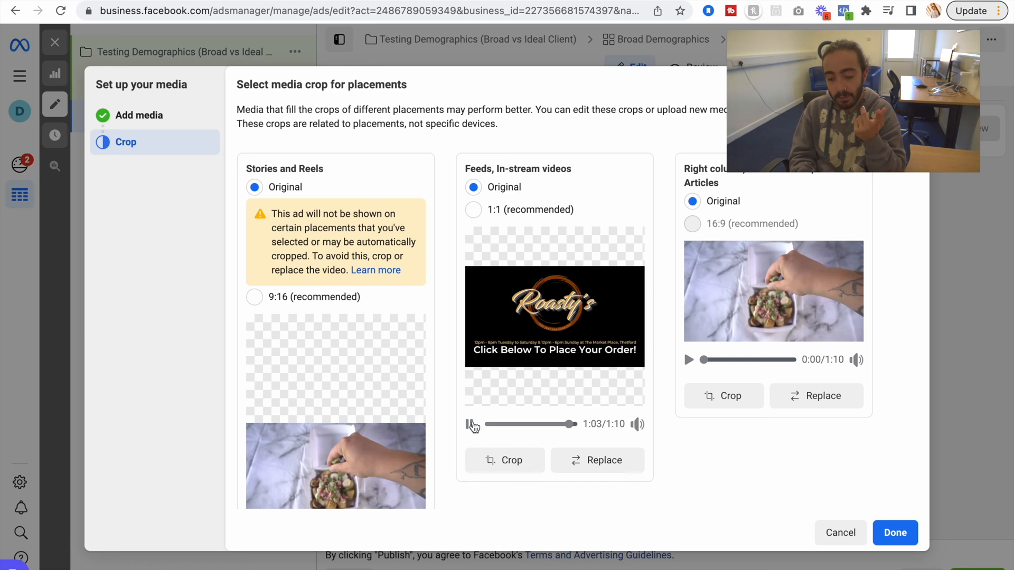
click(469, 424)
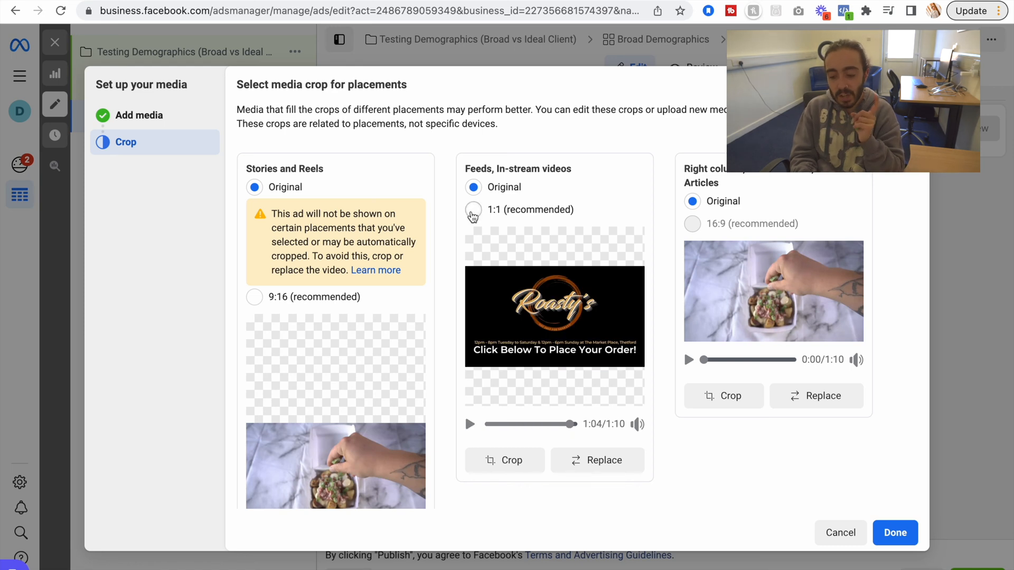
click(474, 211)
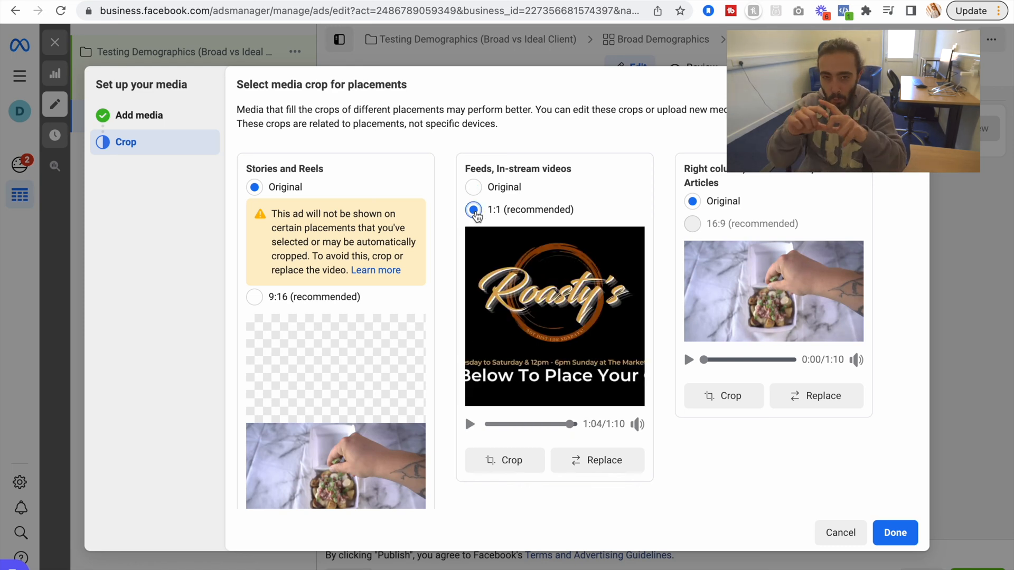
click(471, 194)
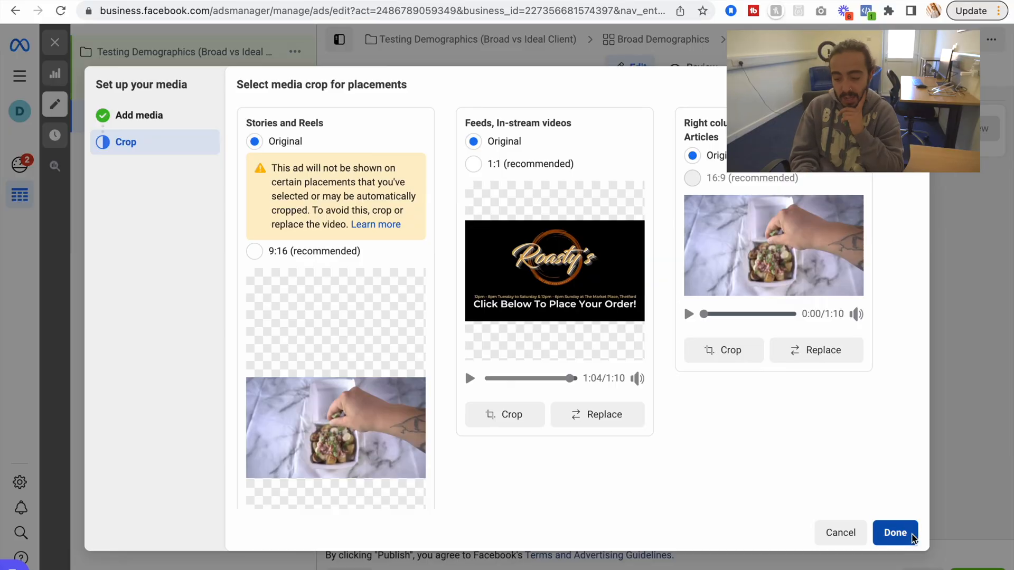
click(895, 532)
- Replace the ad's headline with "Mouthwatering Loaded Roast Potatoes"
scroll(538, 320, down, 3)
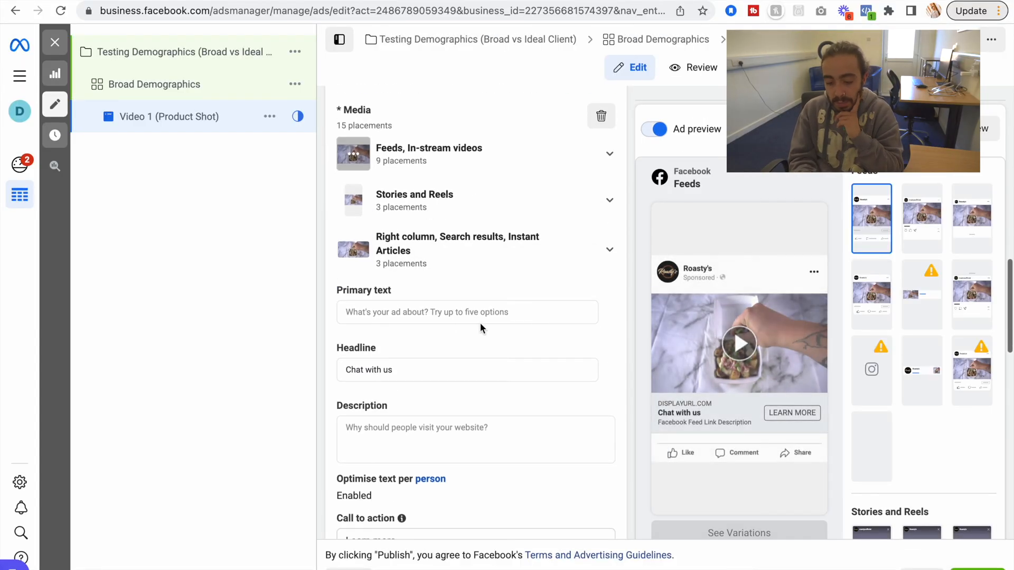
scroll(448, 320, down, 2)
click(426, 290)
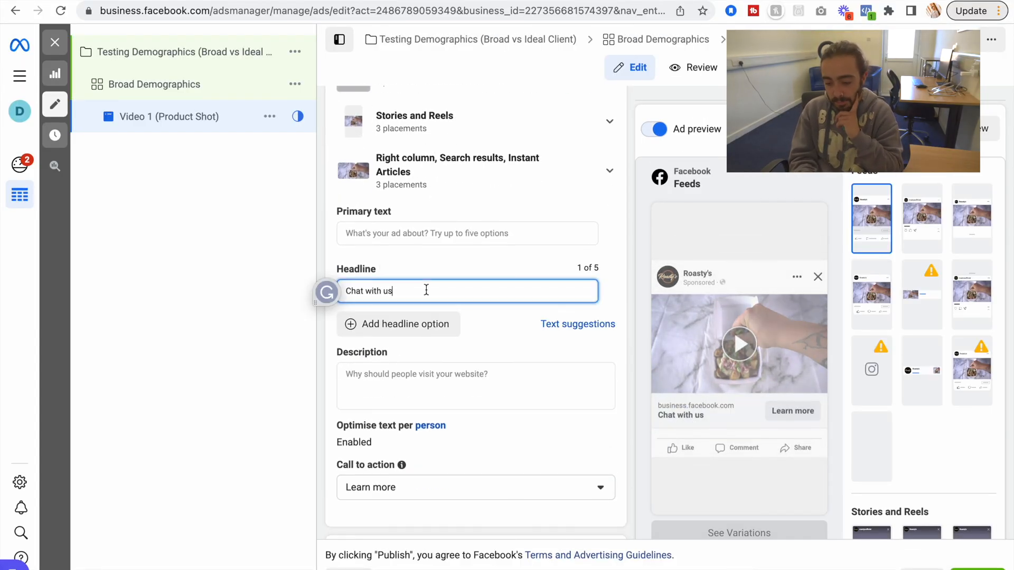
triple_click(426, 291)
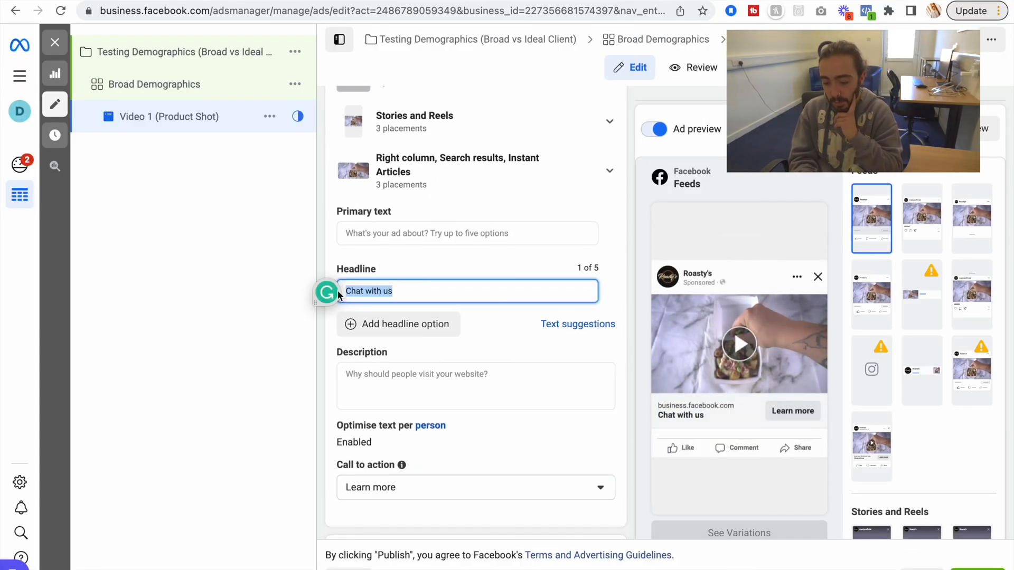
click(660, 417)
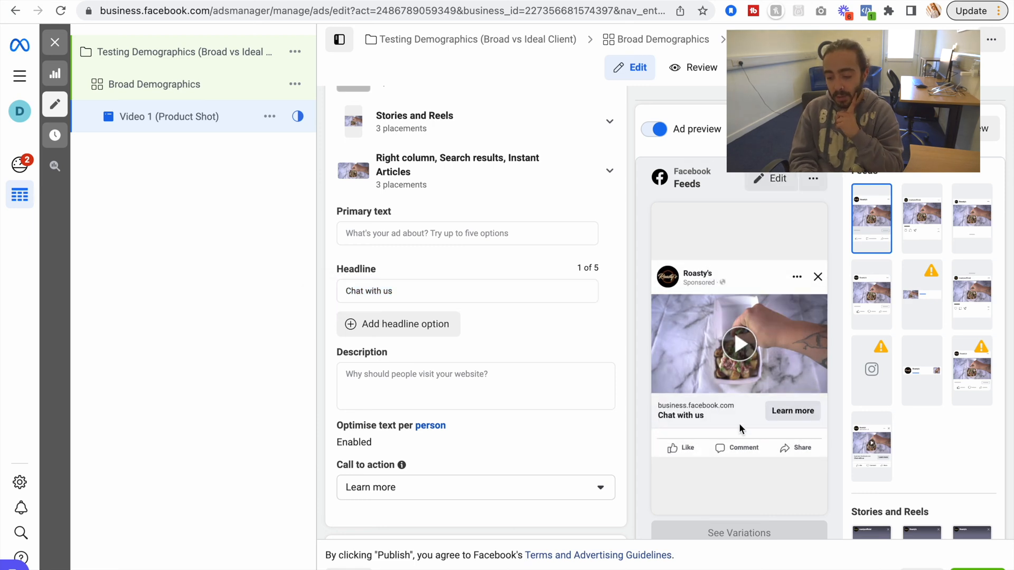
drag(470, 290, 259, 298)
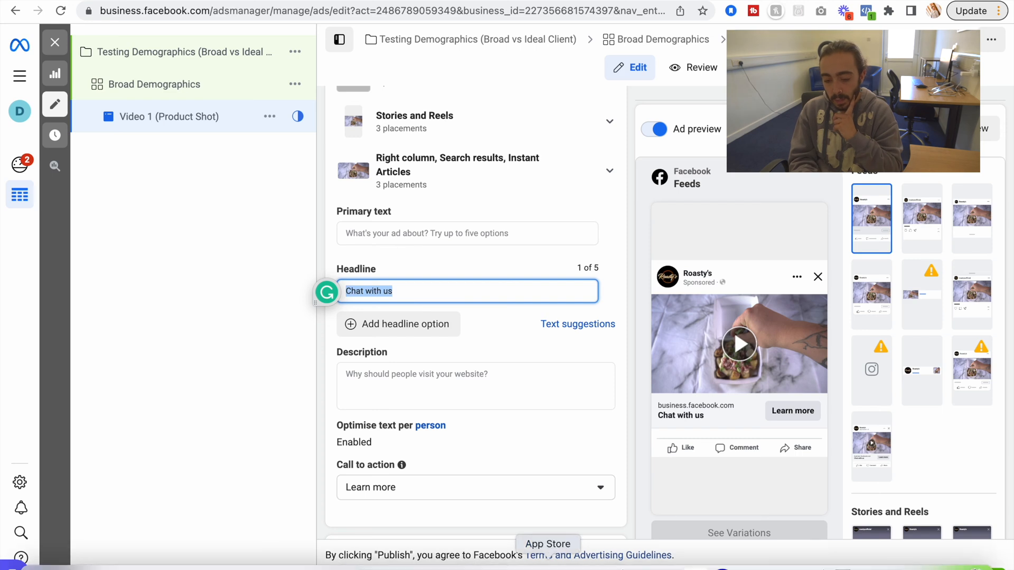
text(Mouthwatering)
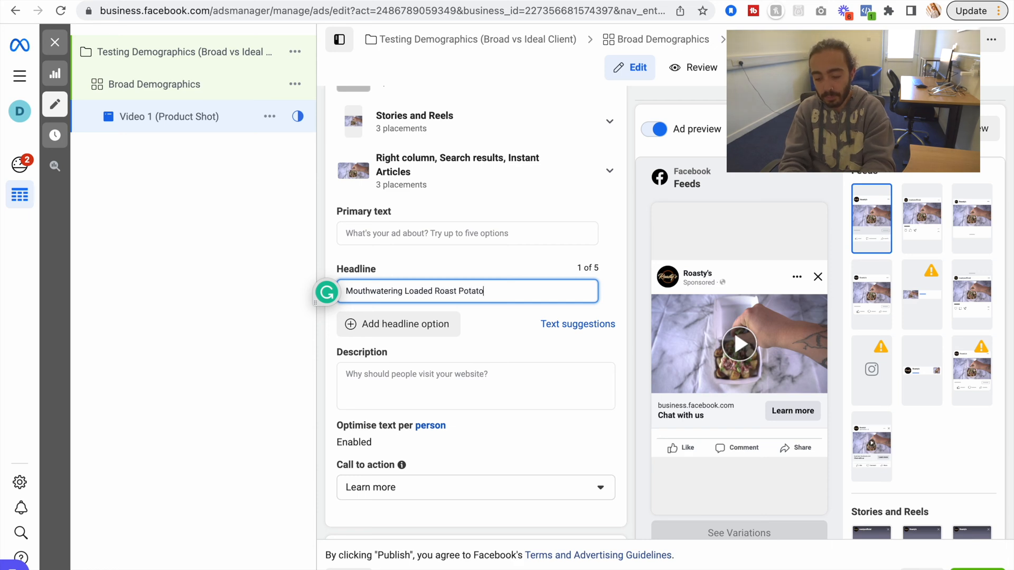
text(es)
- Switch to Microsoft Word and copy the ad text under Copy #1, from "Is this the biggest crime" to "order yours today"
click(394, 388)
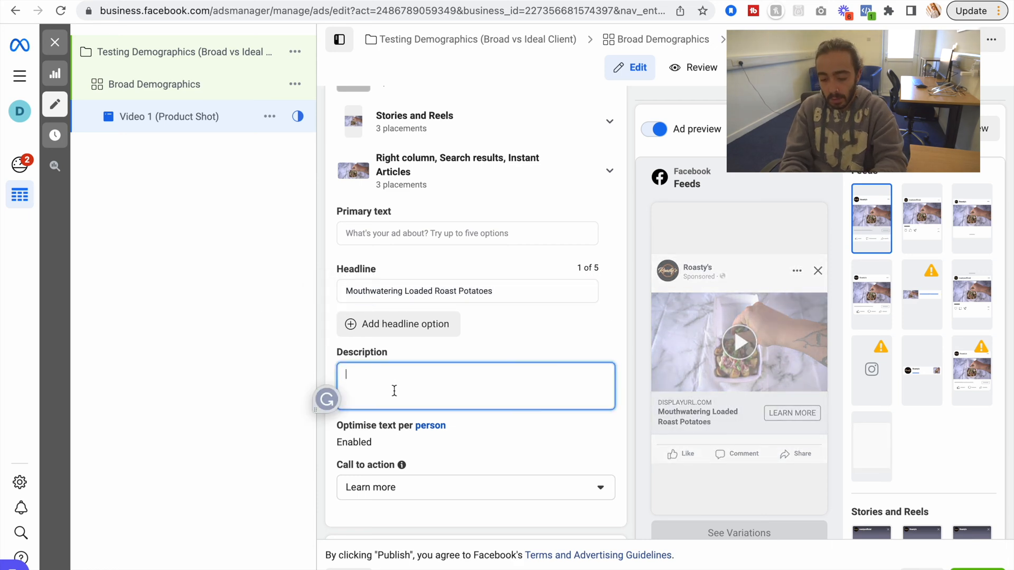
text(dfidfhid)
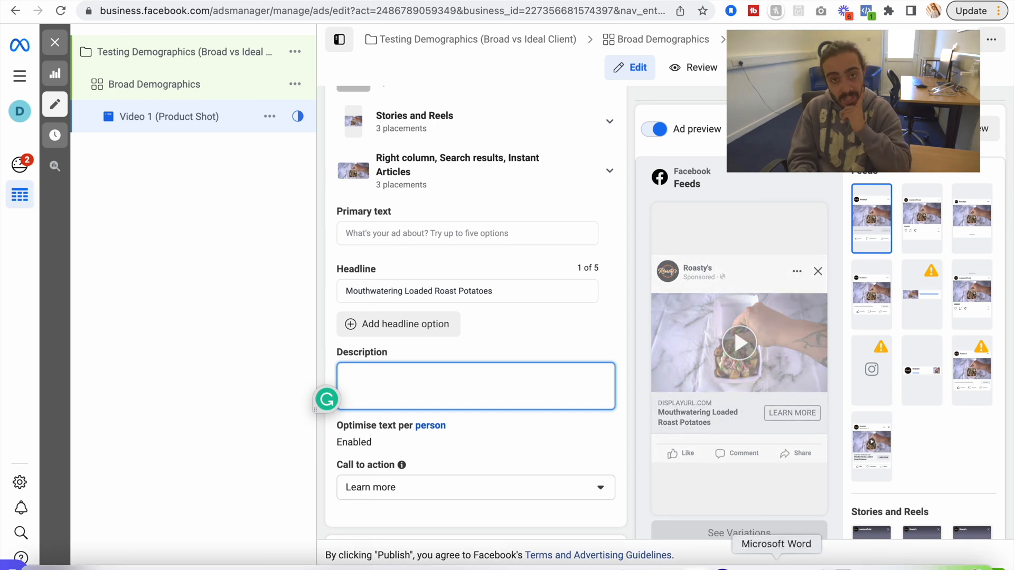
click(776, 565)
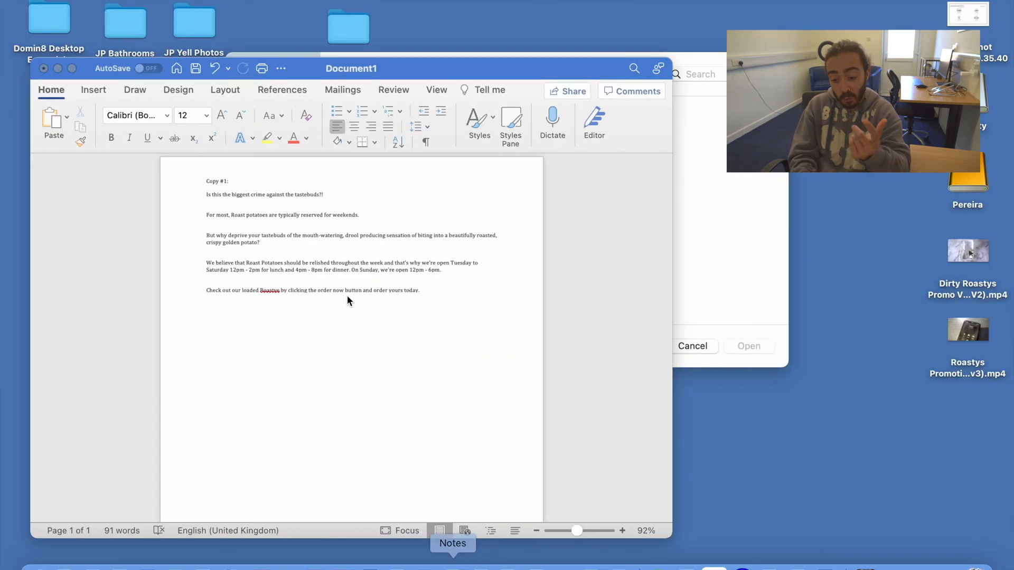
drag(466, 307, 149, 202)
key(super+c)
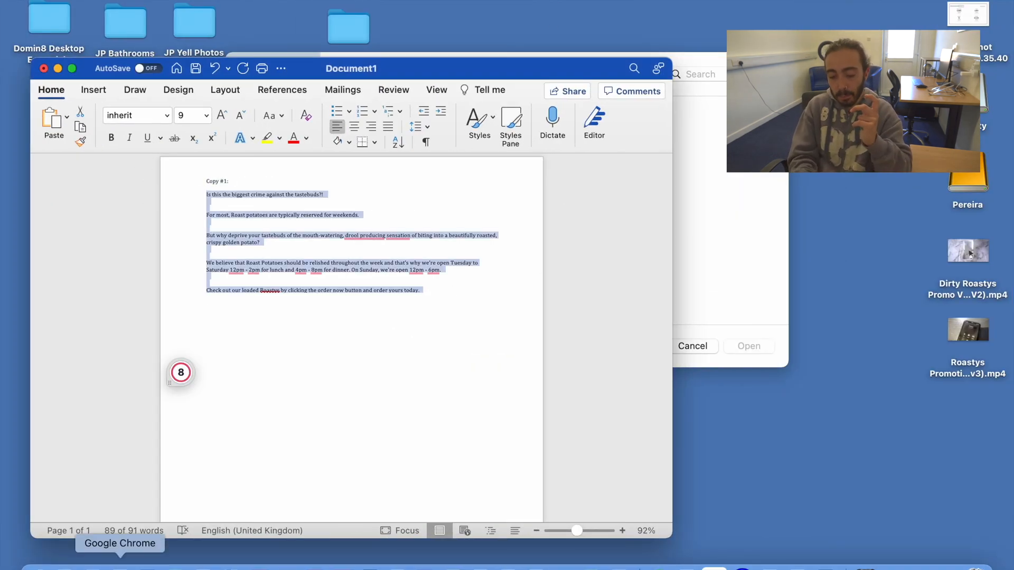
- Return to Ads Manager in Google Chrome and paste the copied ad text into the ad's Description
click(120, 567)
click(476, 372)
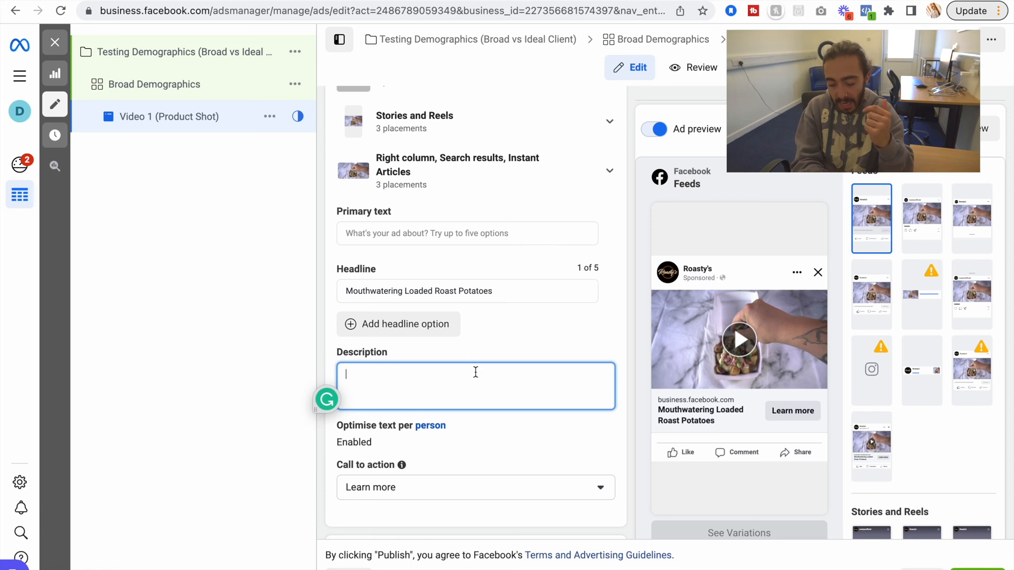
key(super+v)
scroll(475, 373, down, 1)
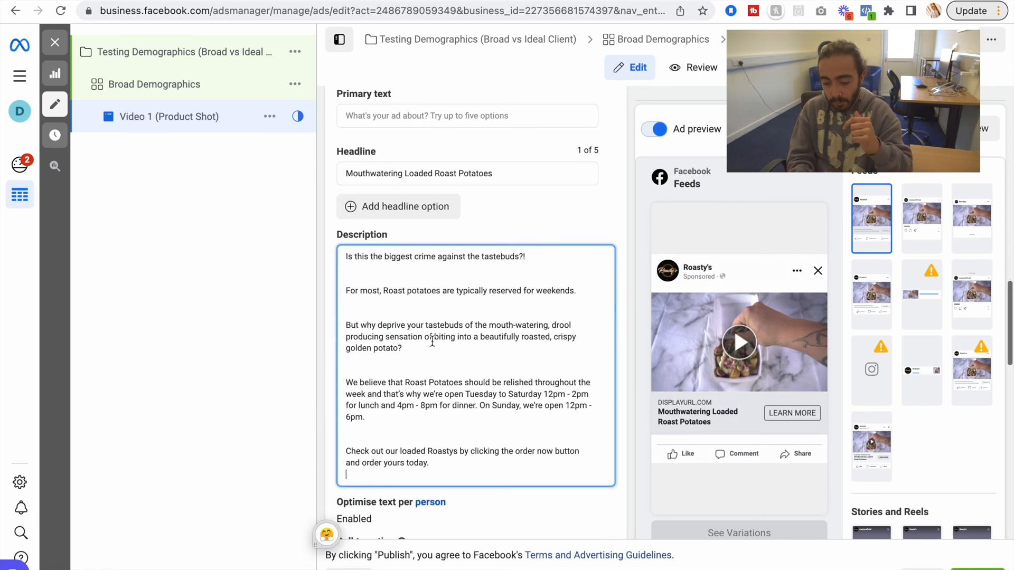
click(632, 317)
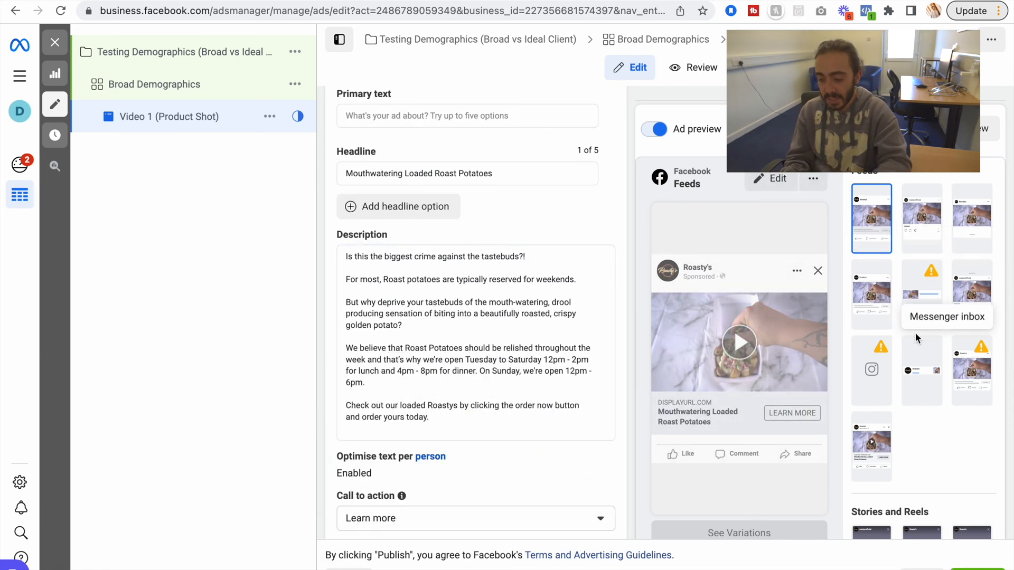
- Check the previews of the feed placements flagged with warnings, including Facebook groups feed and Instagram Shop
click(926, 286)
click(986, 384)
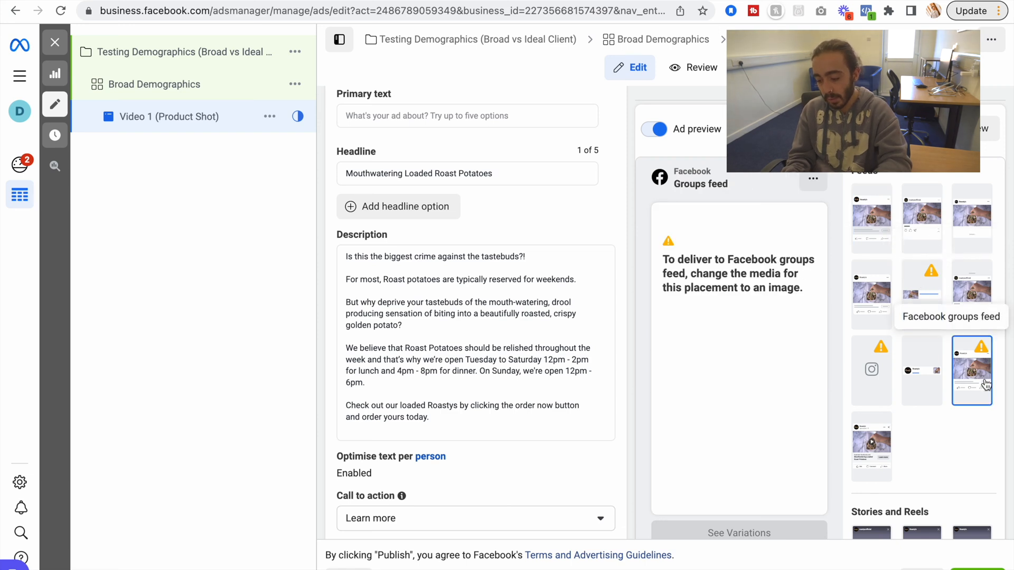
click(873, 376)
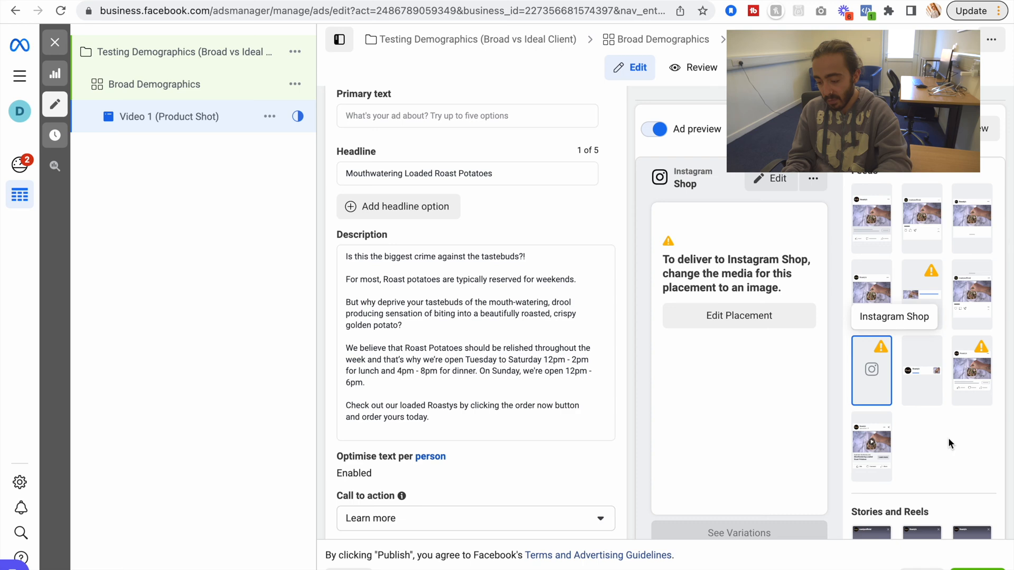
- Go through the remaining flagged feed placements, Facebook right column and Facebook groups feed, and read their media requirements
scroll(877, 401, down, 5)
scroll(892, 327, up, 5)
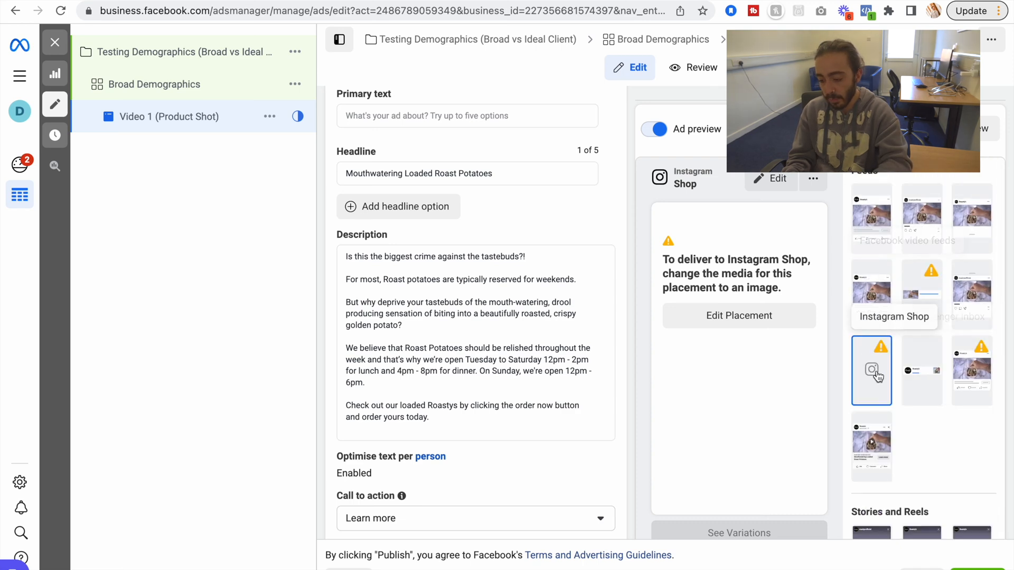
click(930, 277)
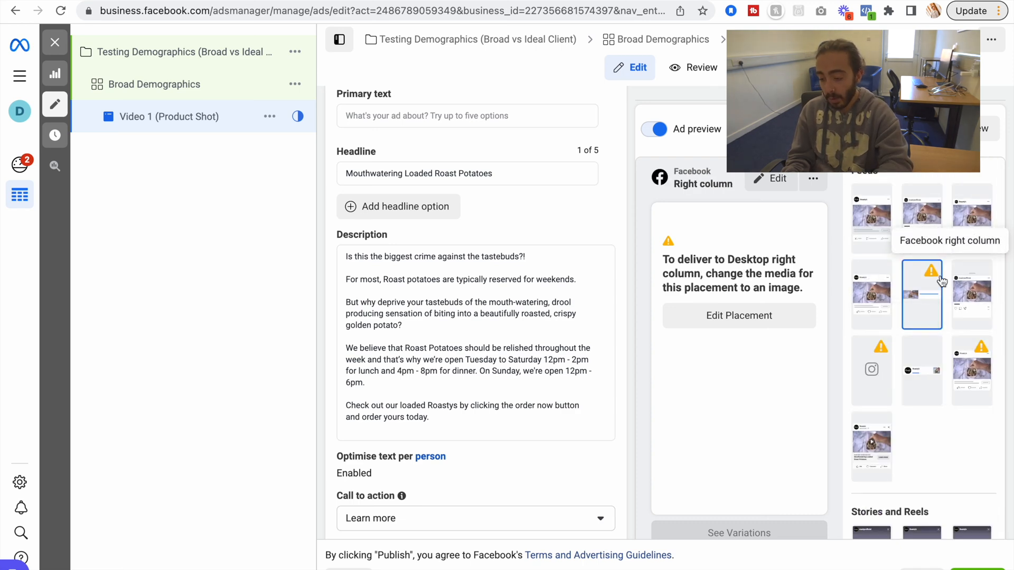
click(962, 354)
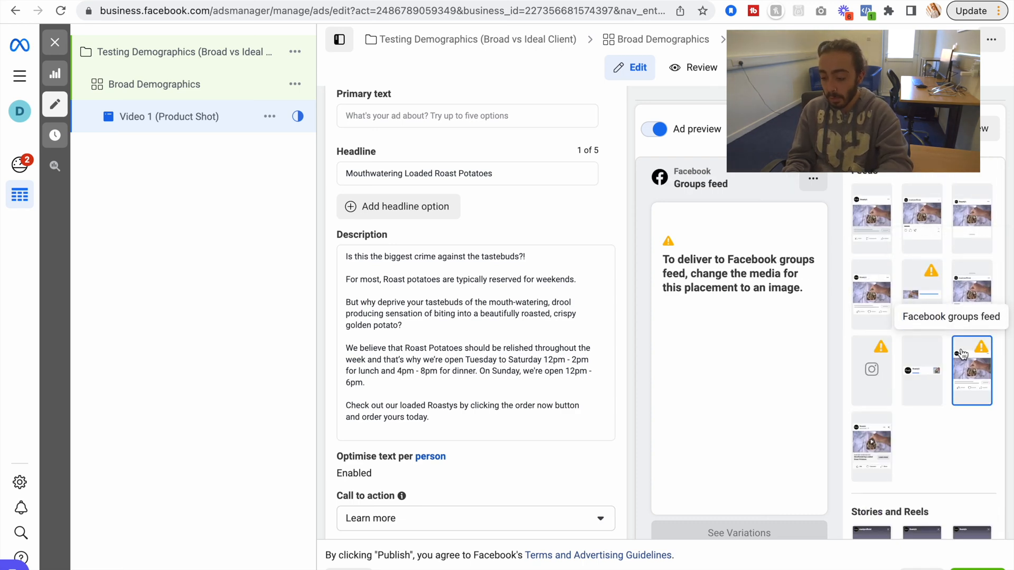
- In the Broad Demographics ad set, exclude the Facebook right column, Facebook groups feed and Instagram Shop placements
click(174, 94)
scroll(518, 385, down, 20)
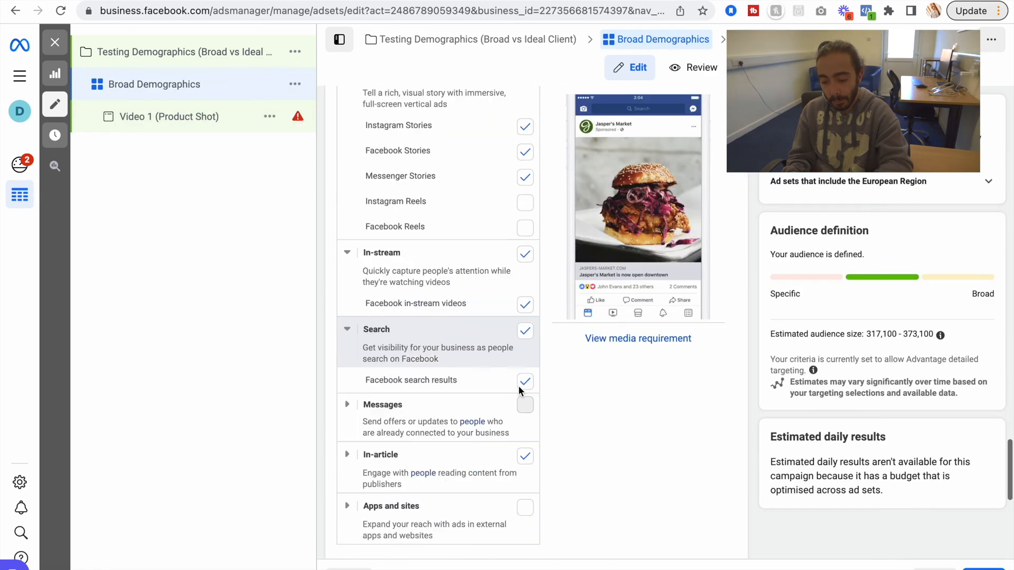
scroll(520, 392, up, 3)
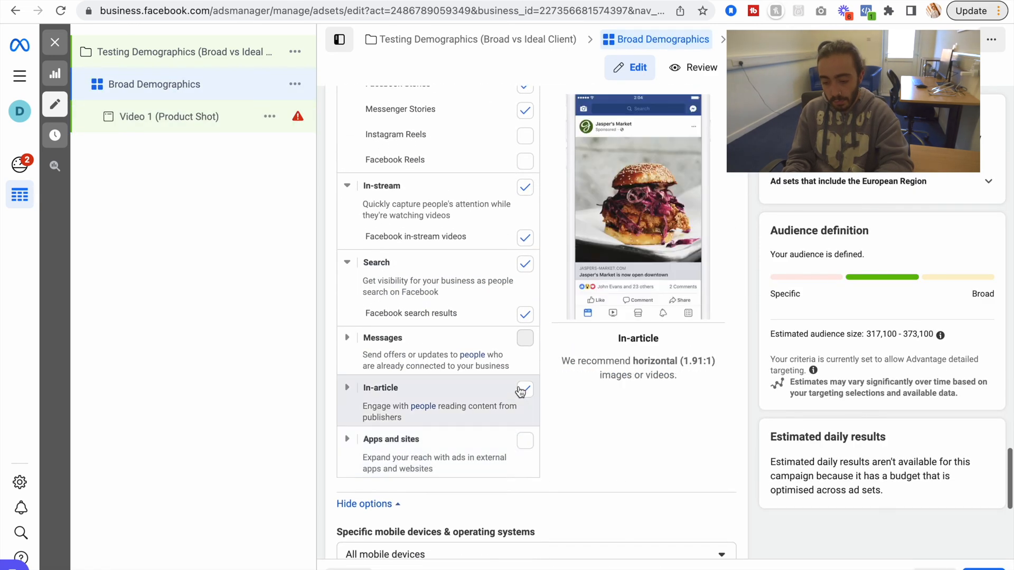
scroll(520, 391, up, 4)
click(348, 192)
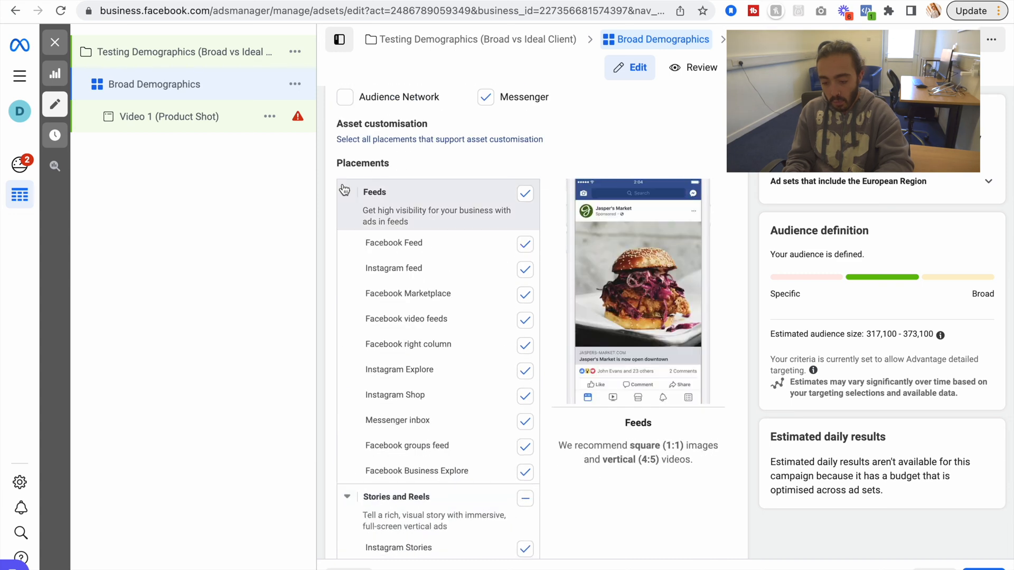
scroll(397, 296, down, 1)
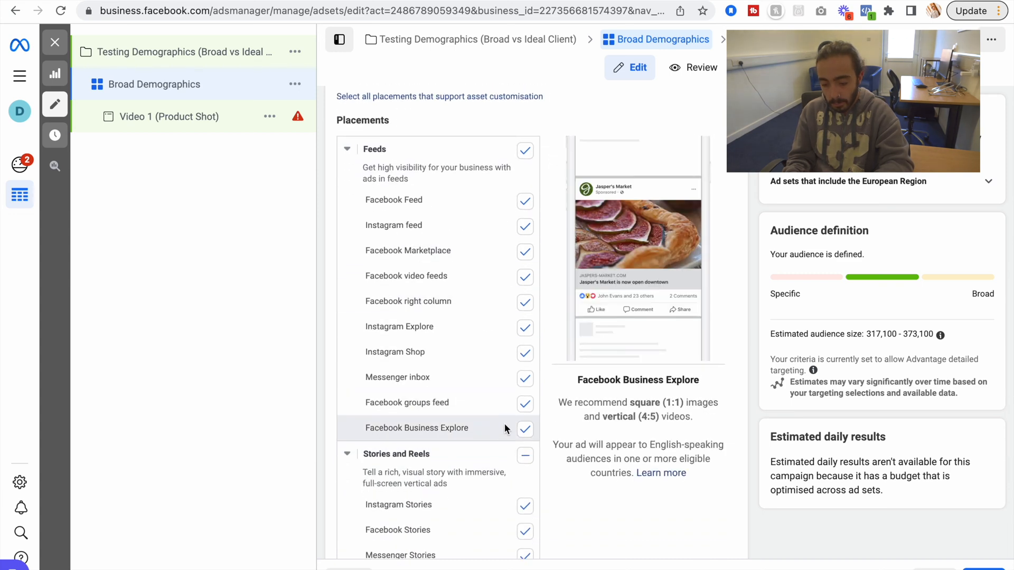
click(525, 304)
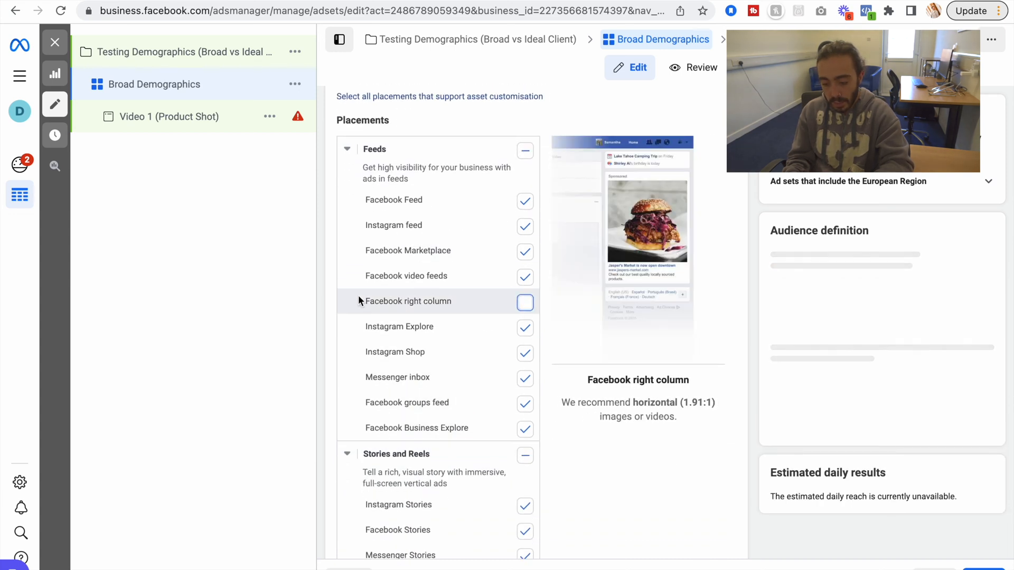
click(526, 405)
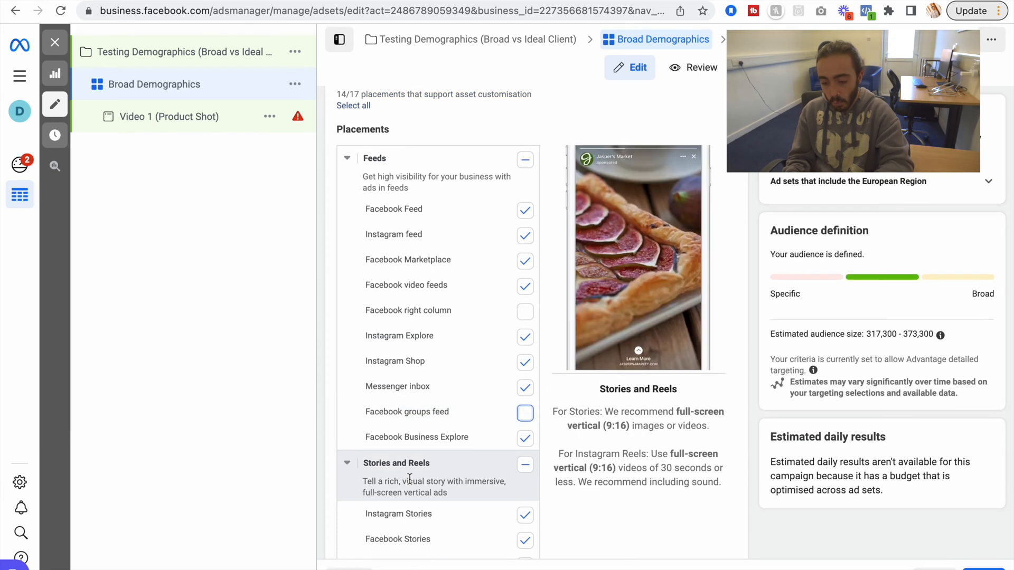
scroll(410, 478, down, 1)
click(524, 342)
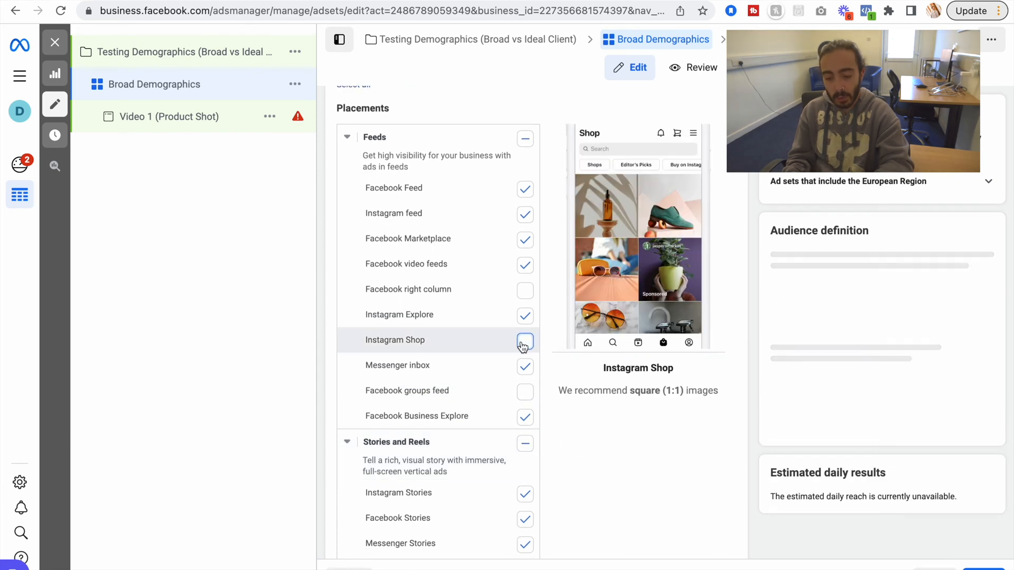
- Return to the Video 1 (Product Shot) ad and open the Website URL of its destination for editing
click(157, 113)
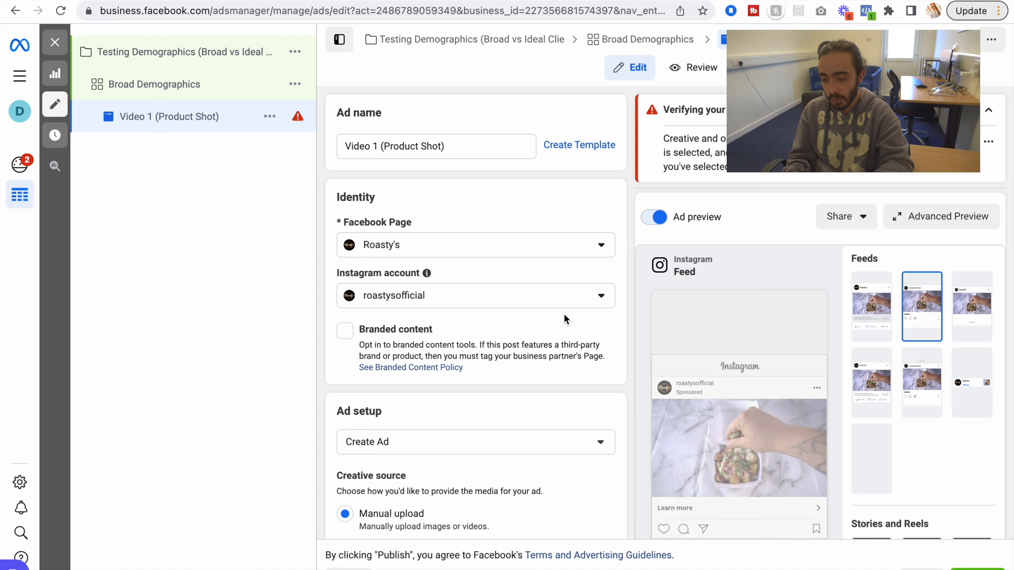
scroll(641, 194, down, 10)
scroll(642, 195, down, 8)
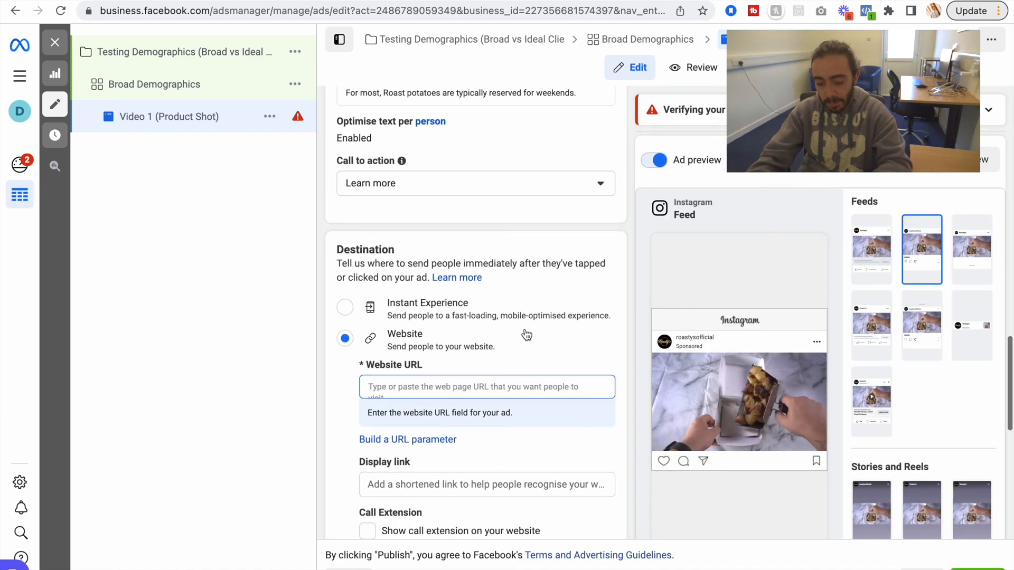
click(484, 381)
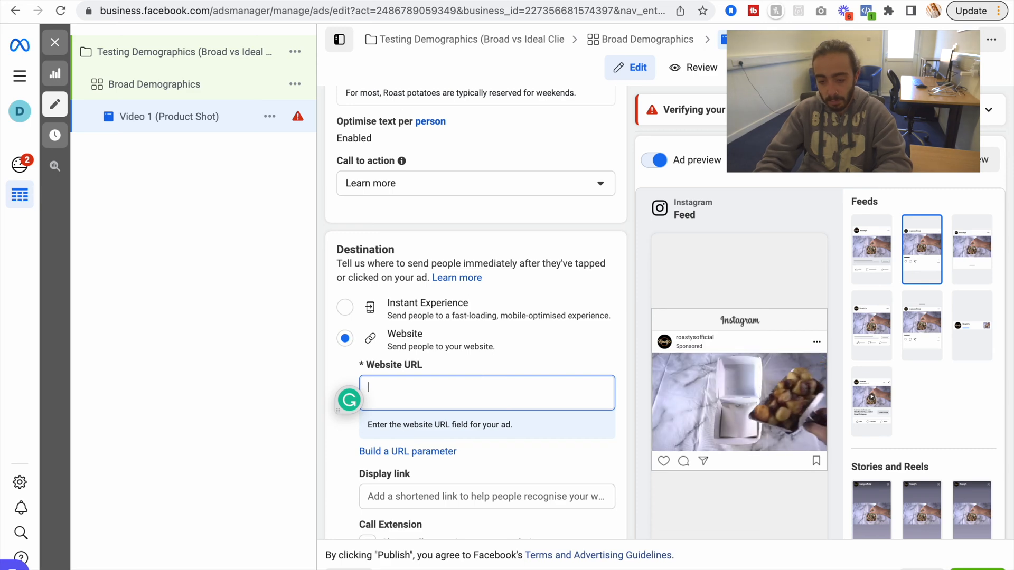
- Write roastys.co.uk in a new browser tab's address bar, copy it and paste it as the ad's Website URL
key(super+t)
text(tosd)
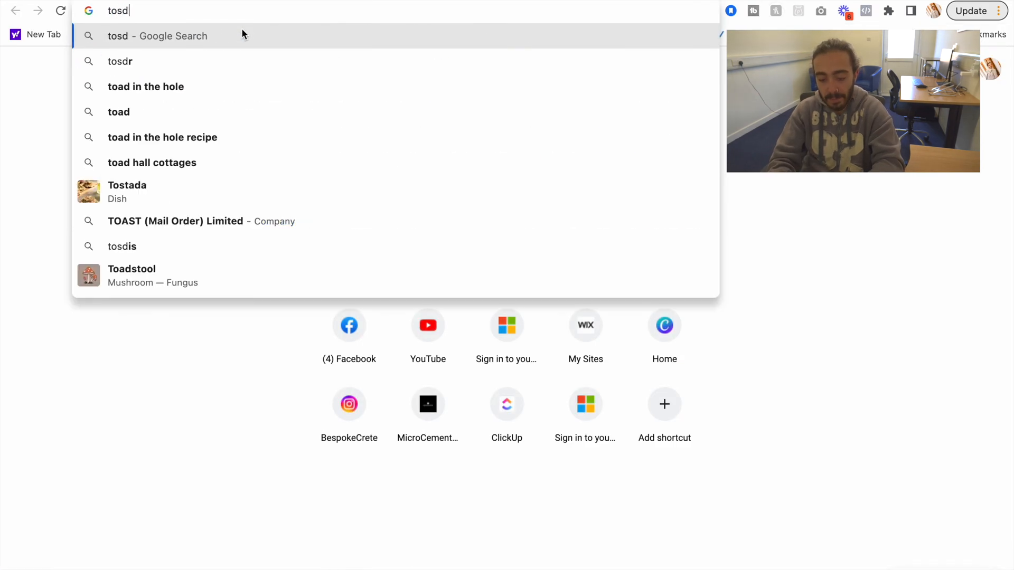
key(BackSpace)
key(BackSpace)
key(BackSpace)
key(BackSpace)
text(raso)
key(BackSpace)
key(BackSpace)
key(BackSpace)
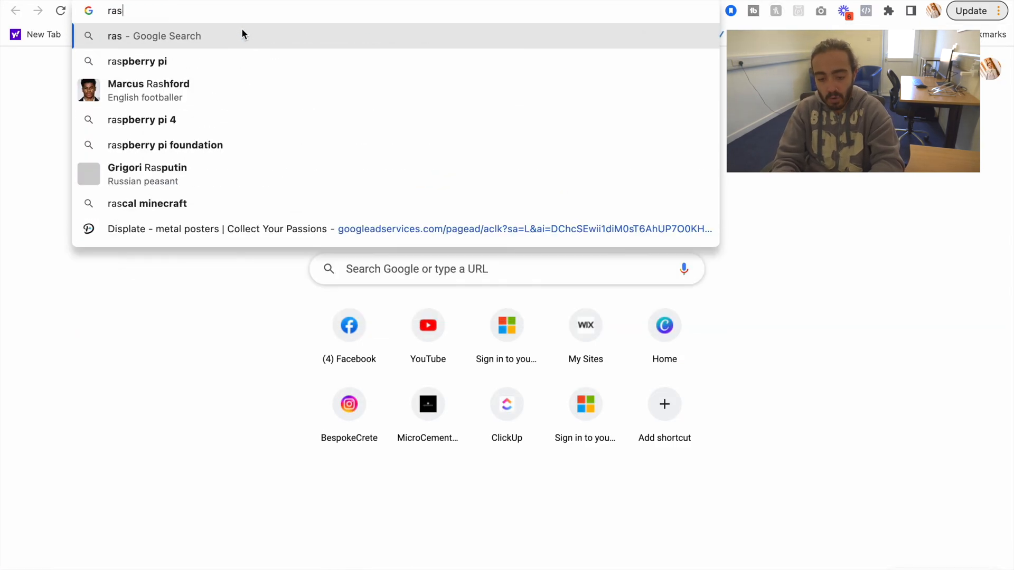
text(oastys.co.uk)
key(super+a)
key(super+c)
key(super+Tab)
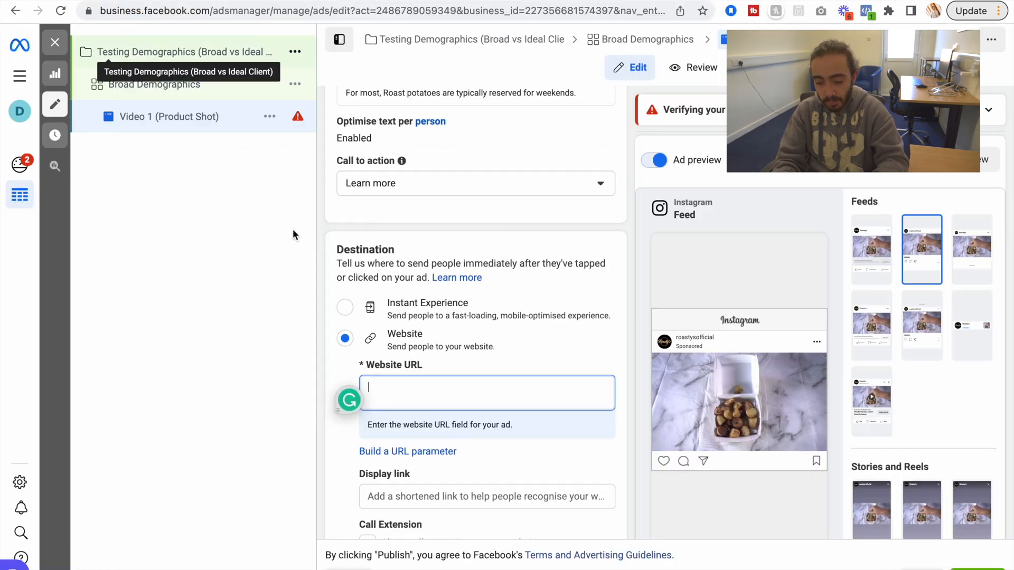
key(super+v)
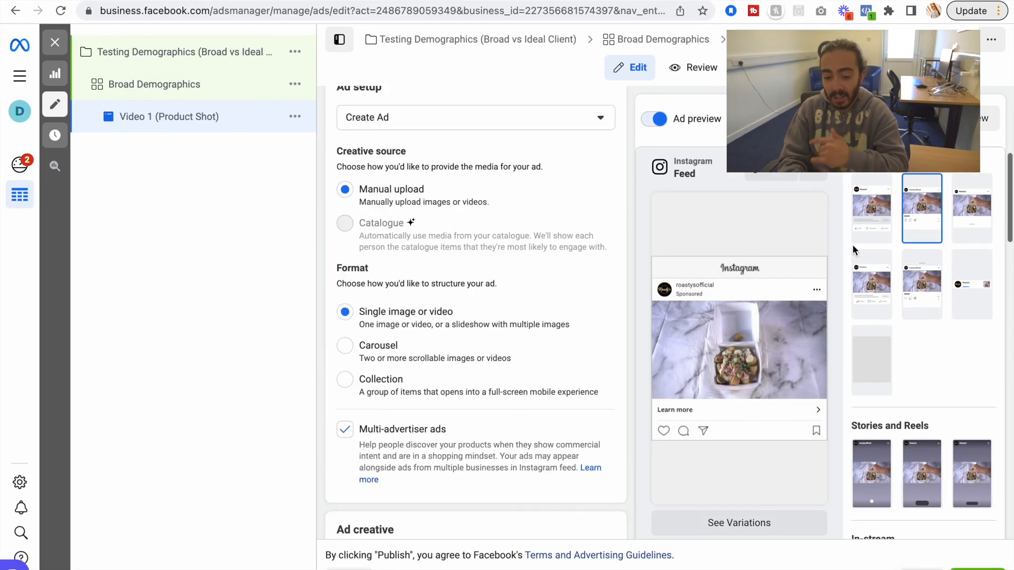
- Check the remaining placement previews and which pixel the ad's website events tracking uses
scroll(854, 251, down, 6)
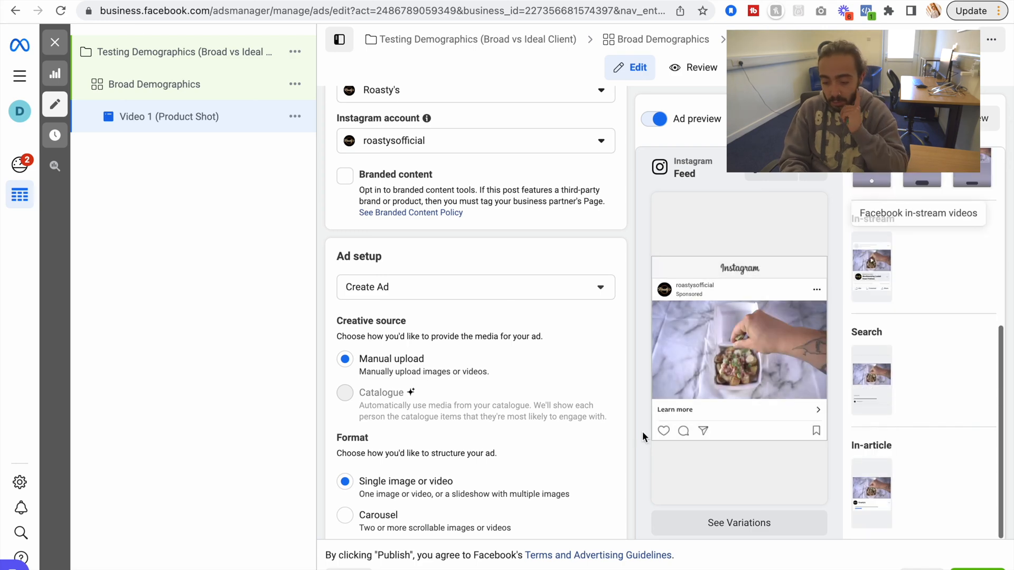
scroll(551, 507, down, 20)
scroll(505, 436, down, 3)
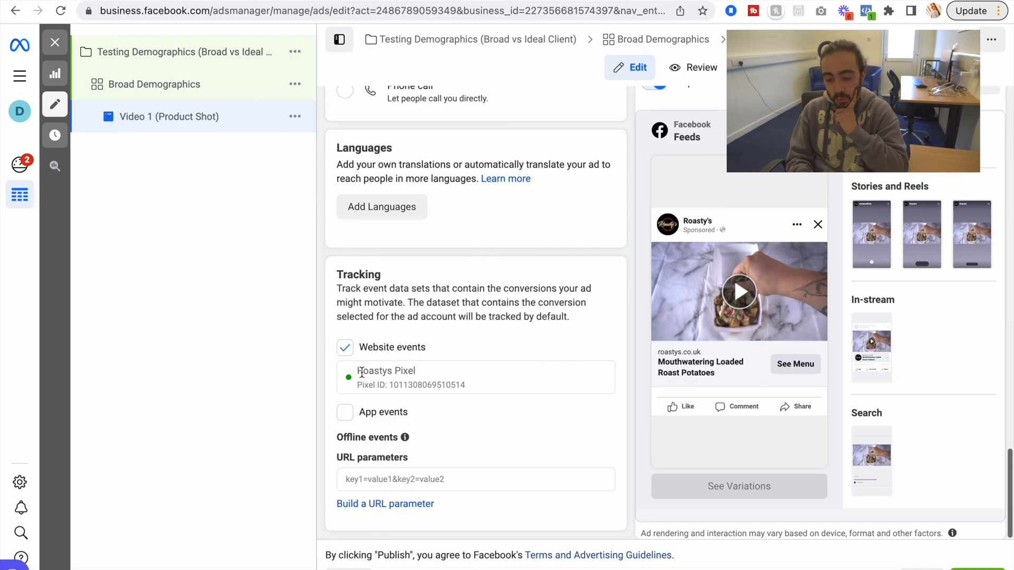
drag(350, 368, 477, 391)
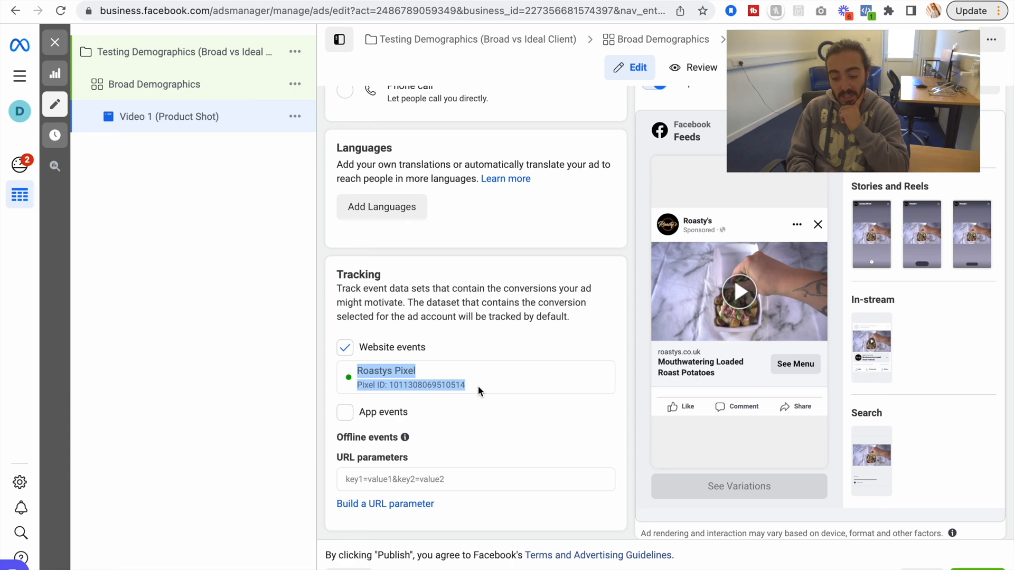
drag(355, 372, 482, 386)
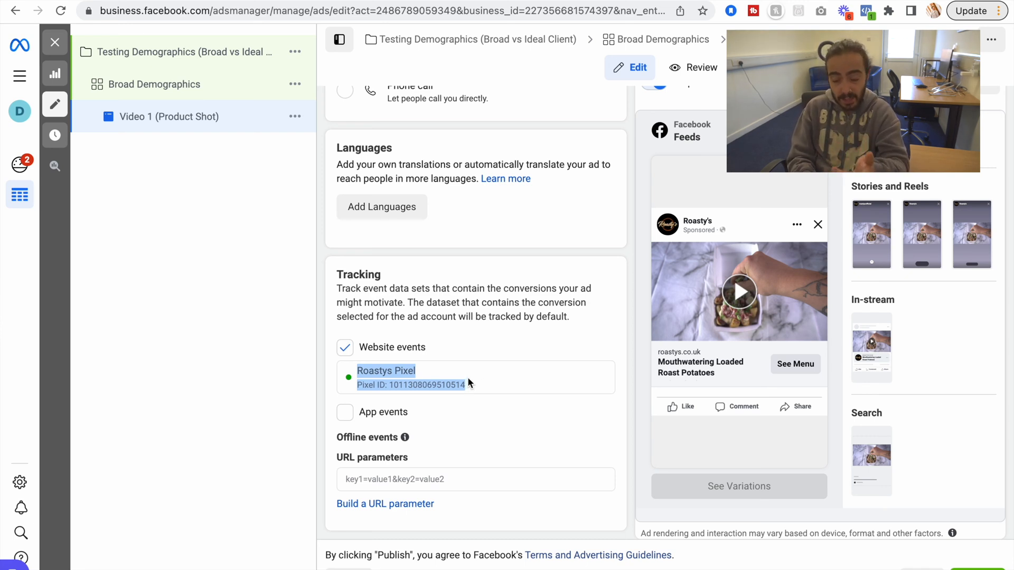
- Move the whole roast potato ad copy from the Description into the ad's Primary text
scroll(468, 377, up, 7)
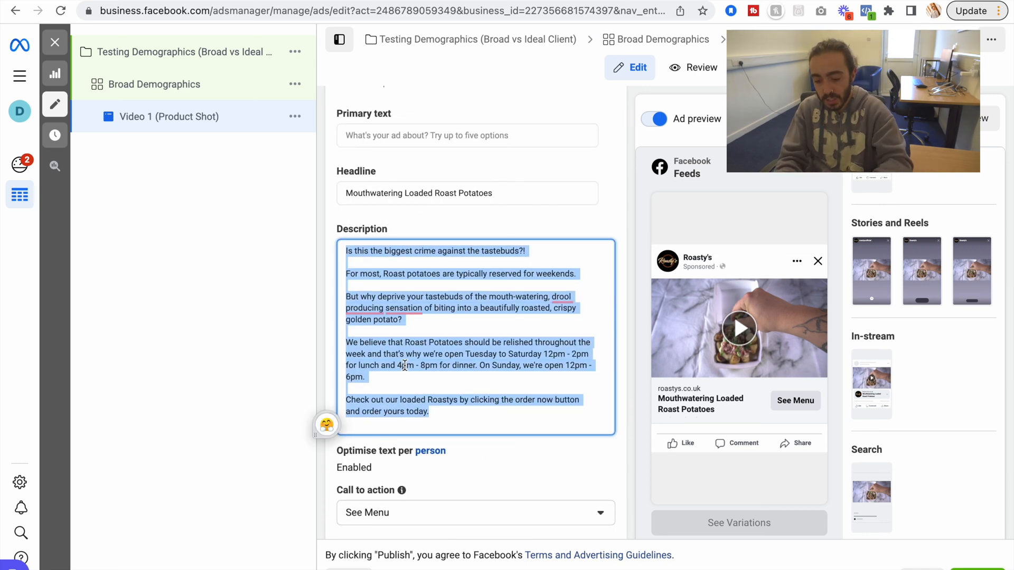
key(ctrl+x)
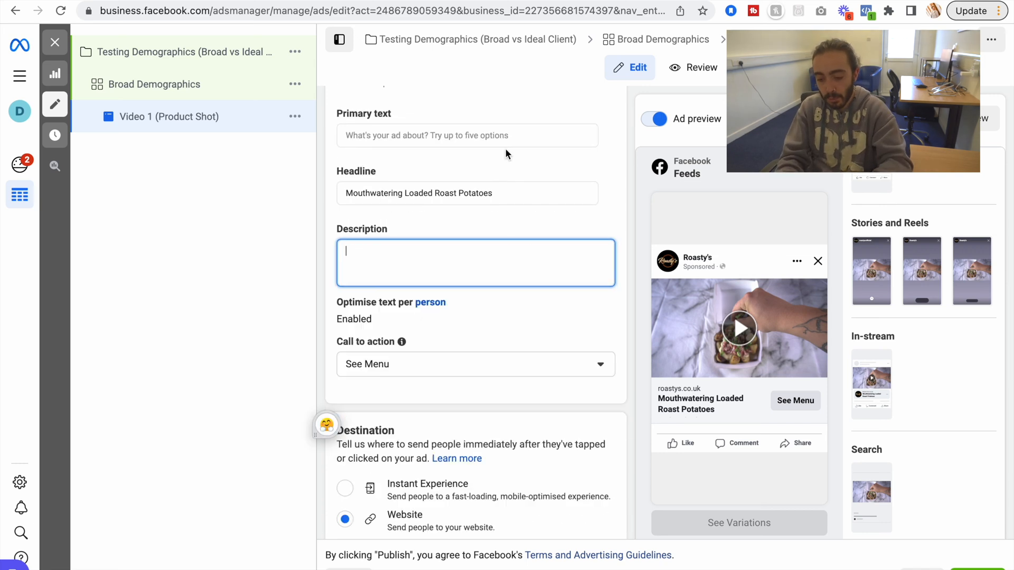
click(453, 136)
key(ctrl+v)
click(316, 196)
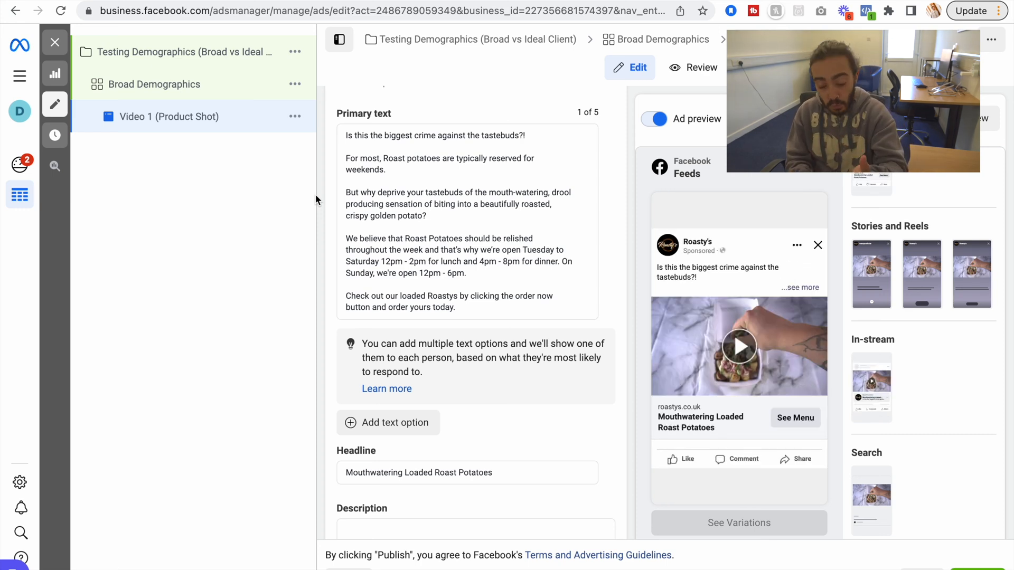
- Review the ad's primary text, headline, description and call to action
scroll(389, 244, down, 1)
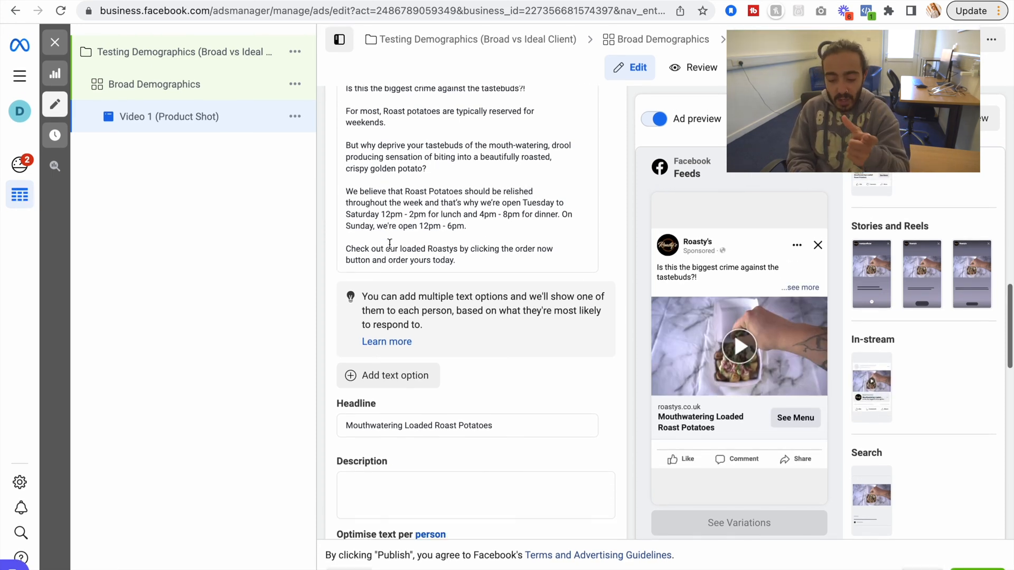
scroll(390, 245, up, 2)
scroll(390, 244, down, 2)
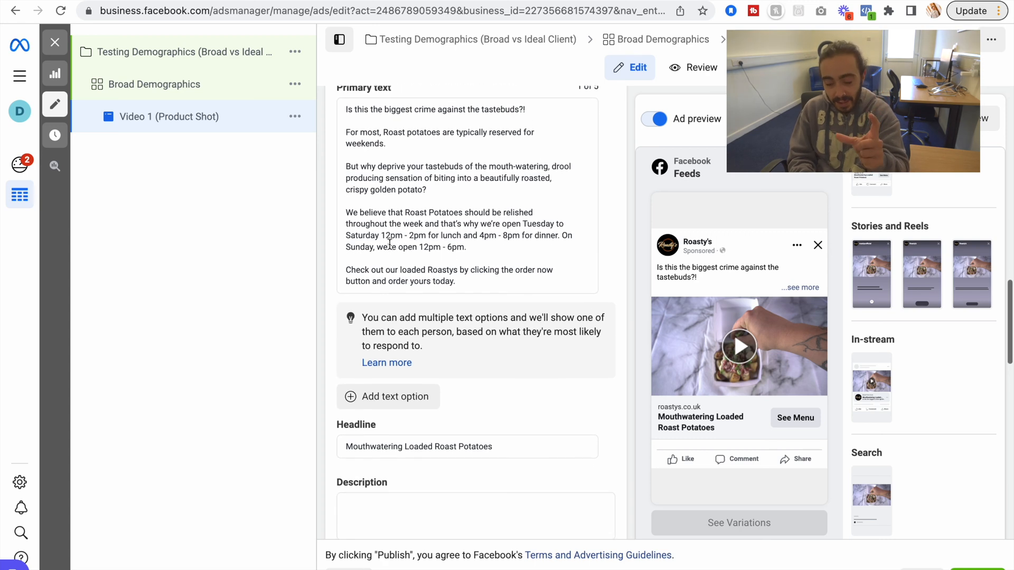
scroll(390, 244, down, 4)
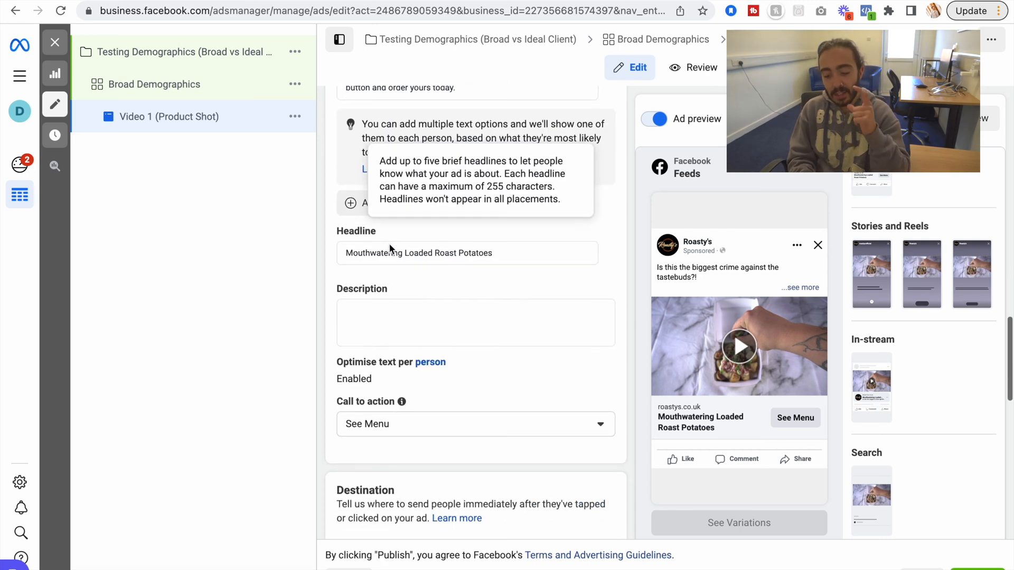
click(451, 314)
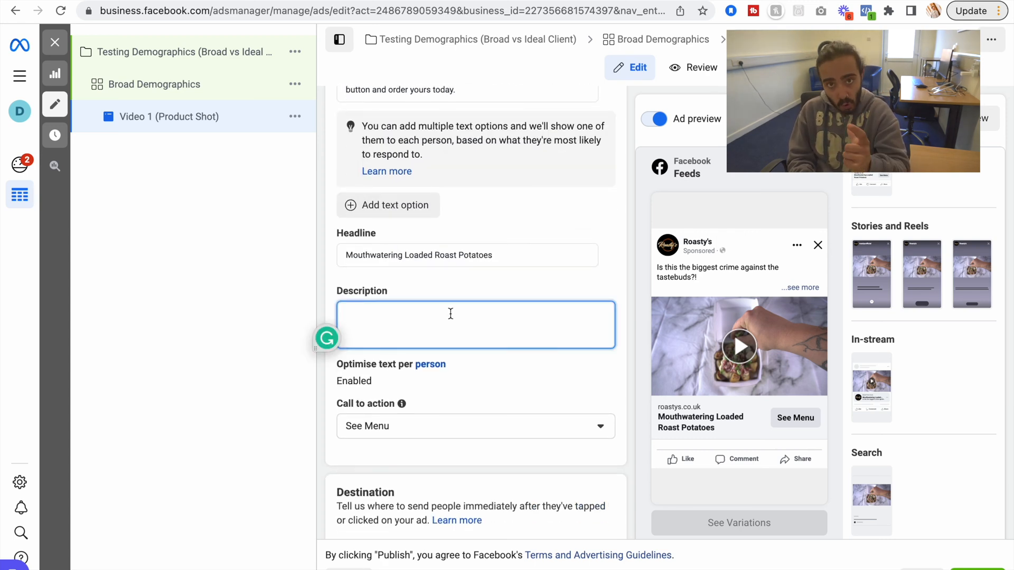
scroll(451, 314, down, 1)
scroll(451, 314, up, 1)
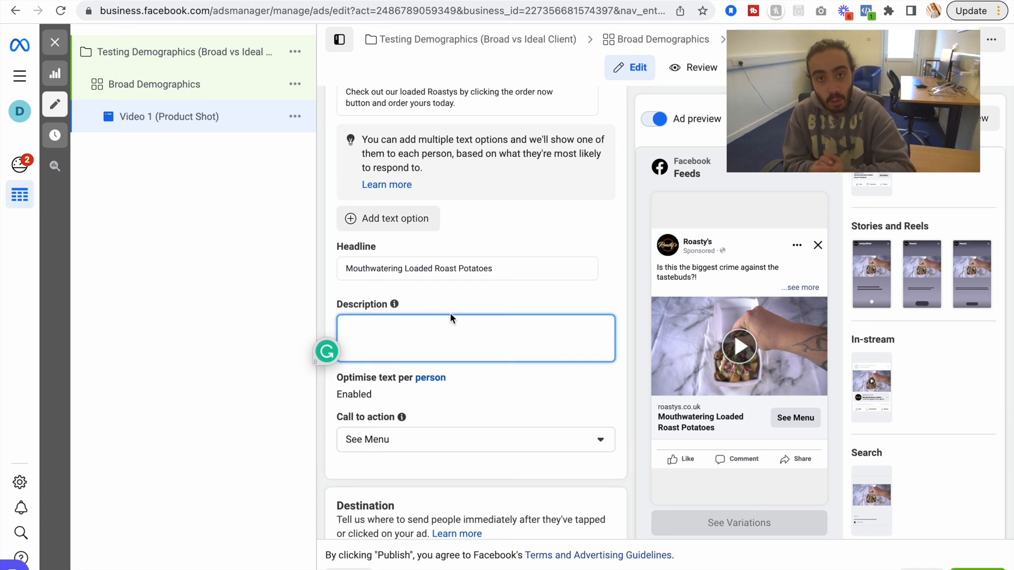
scroll(450, 313, up, 5)
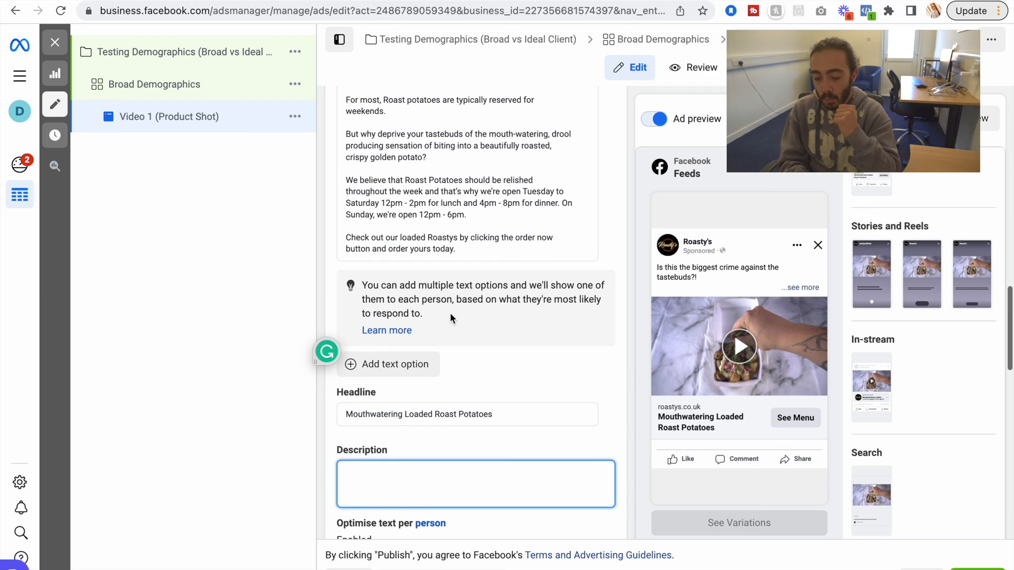
- Expand the full primary text in the Facebook Feeds preview and review the ad's copy, destination and tracking settings
click(803, 288)
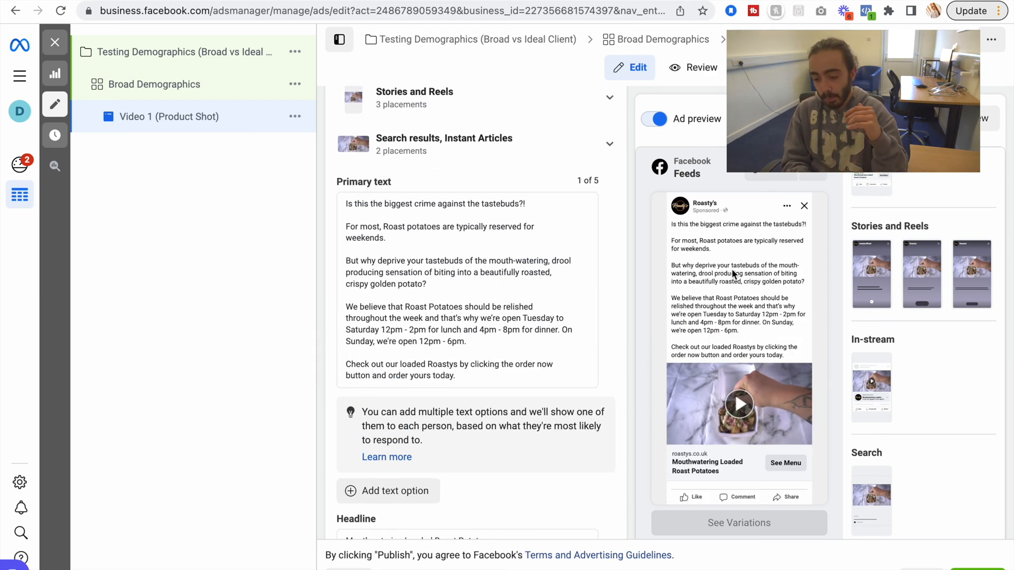
scroll(773, 333, down, 2)
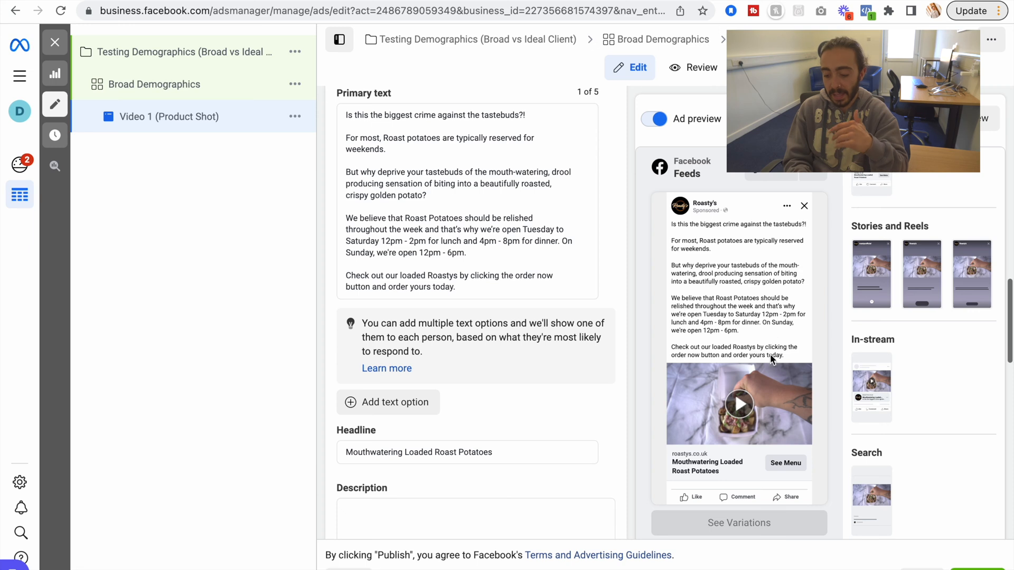
scroll(523, 499, down, 2)
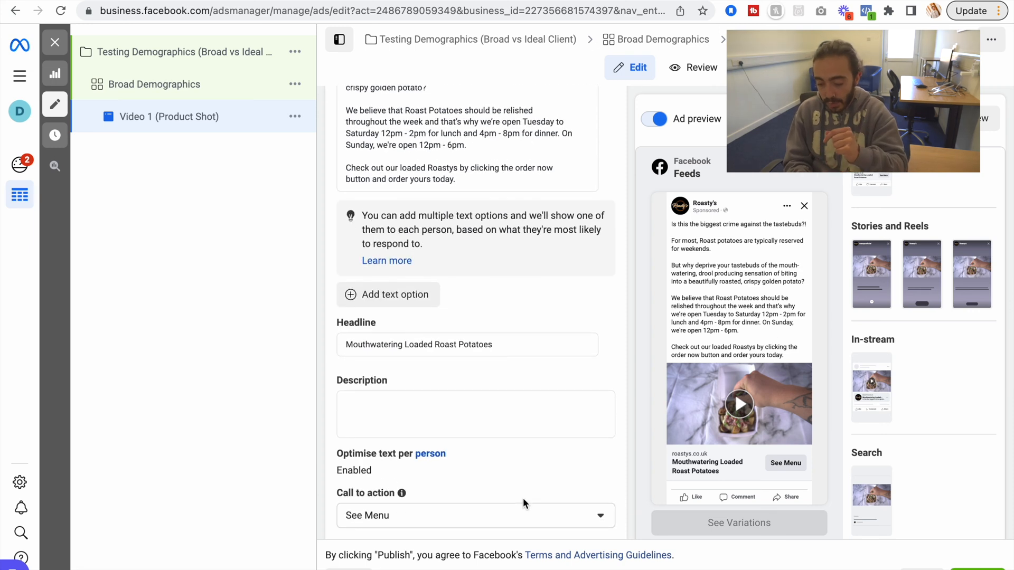
scroll(523, 499, down, 3)
scroll(524, 487, down, 3)
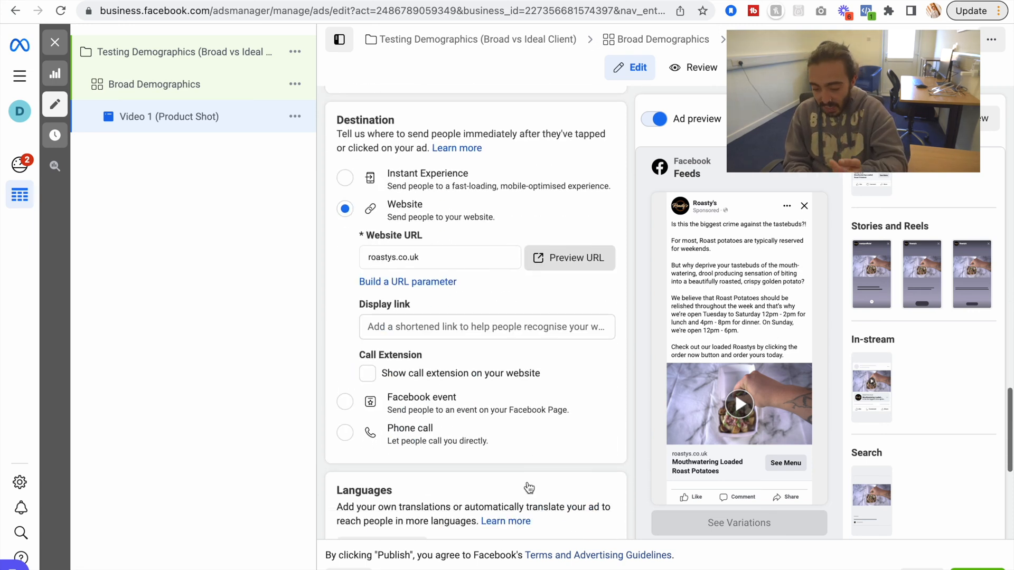
scroll(527, 483, down, 3)
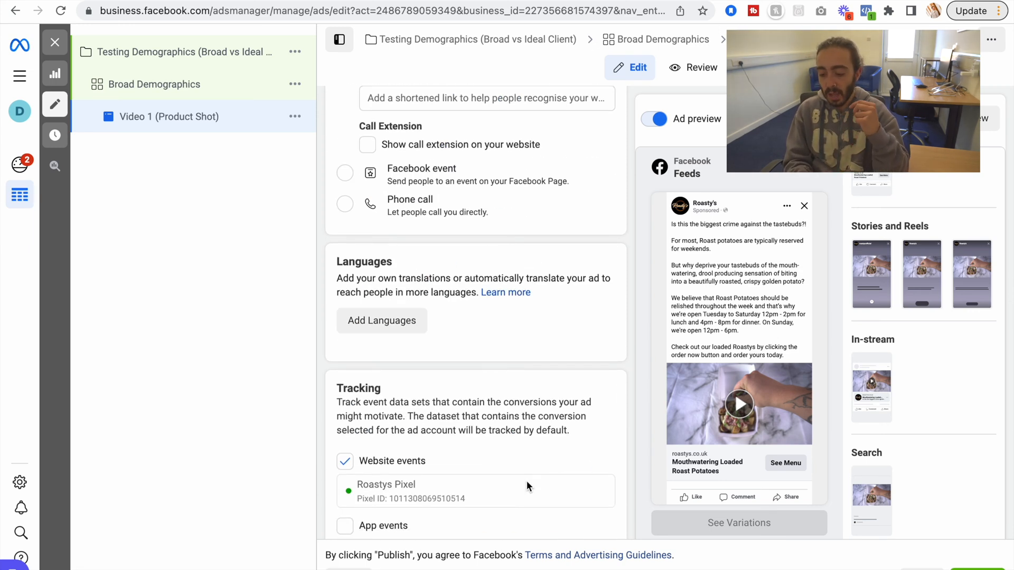
- Duplicate the Video 1 (Product Shot) ad once within the original campaign
scroll(532, 523, up, 2)
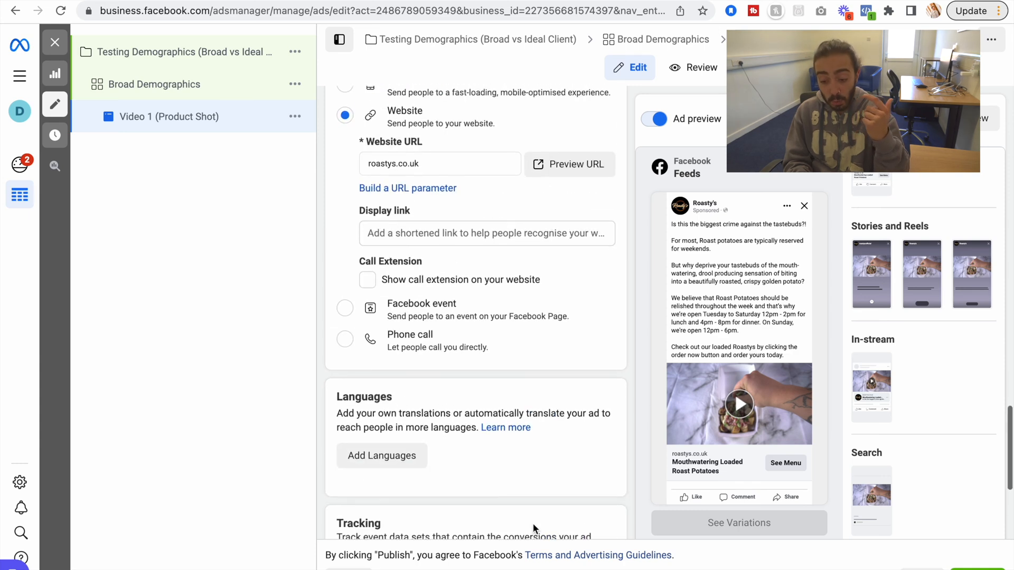
scroll(532, 523, down, 3)
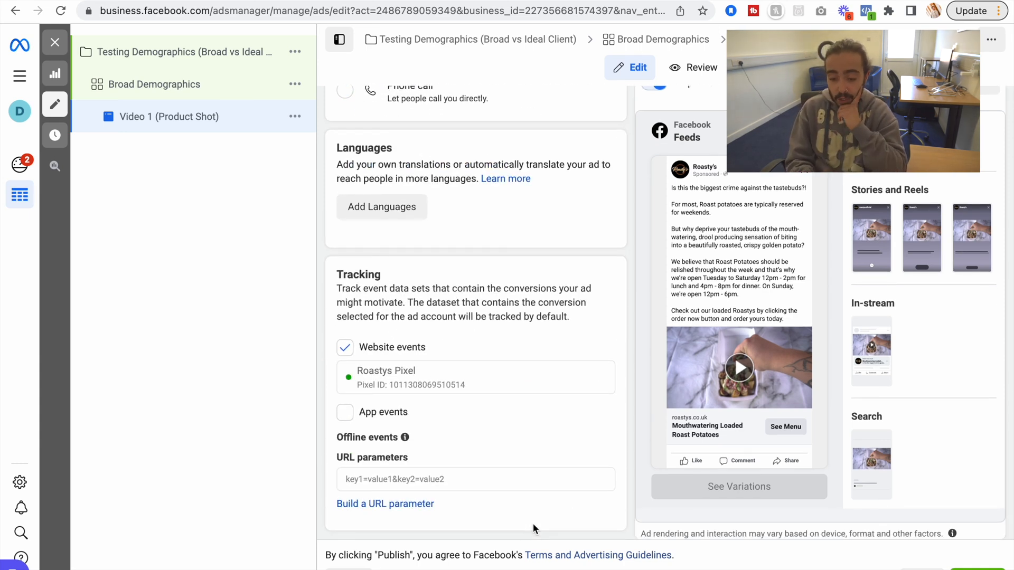
click(294, 116)
click(337, 190)
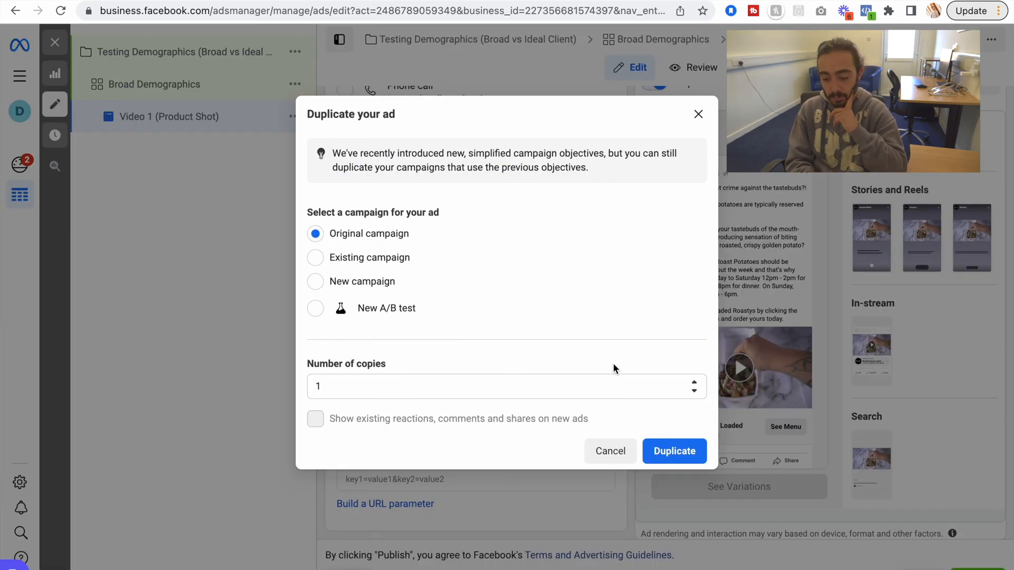
click(671, 451)
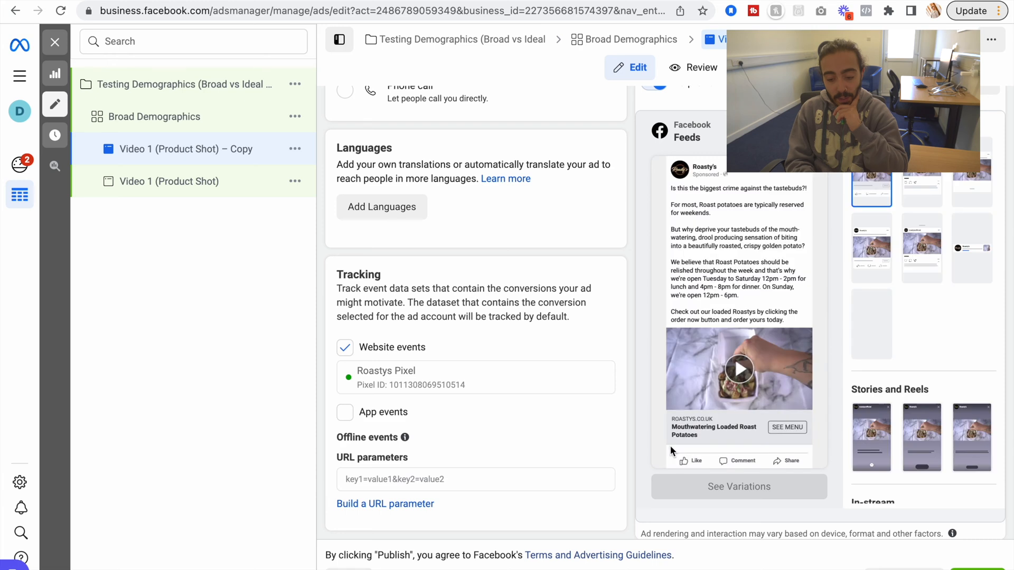
- Rename the copied ad as Video 2 (Brand Video)
drag(490, 144, 456, 143)
key(BackSpace)
key(BackSpace)
key(BackSpace)
click(382, 146)
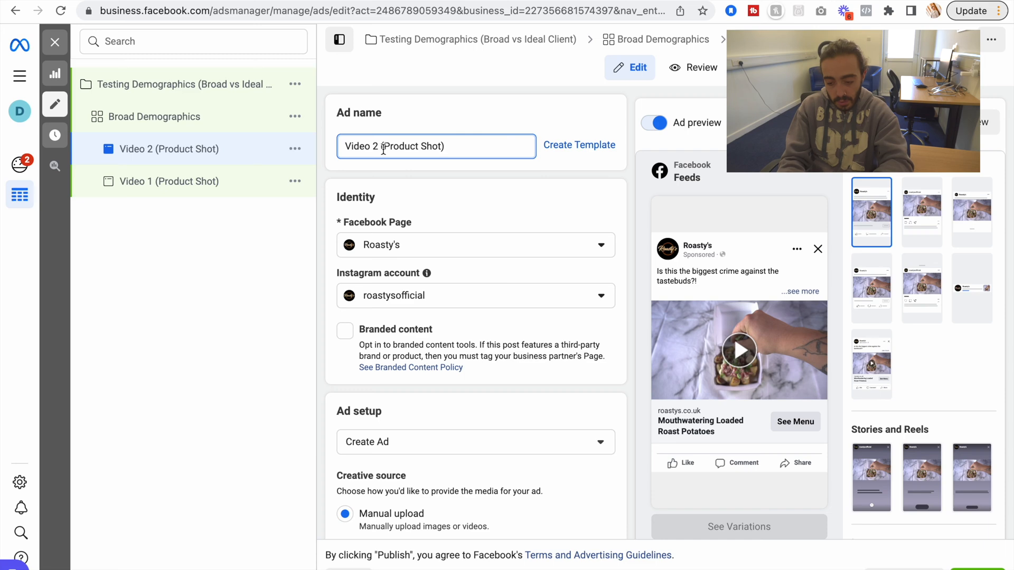
drag(384, 149, 469, 149)
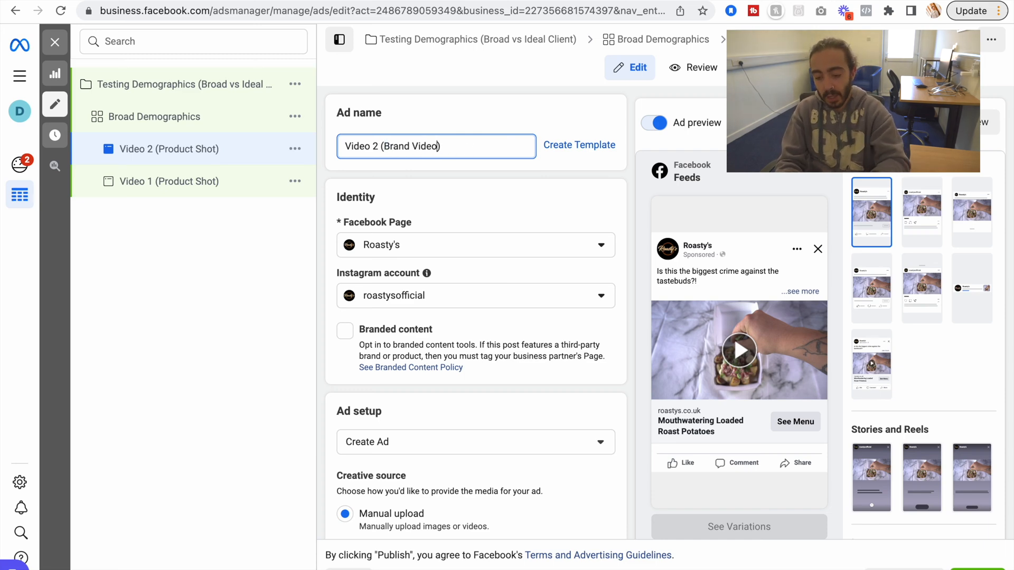
- Clear the product shot media from all placements in the Video 2 (Brand Video) ad's creative
scroll(416, 391, down, 15)
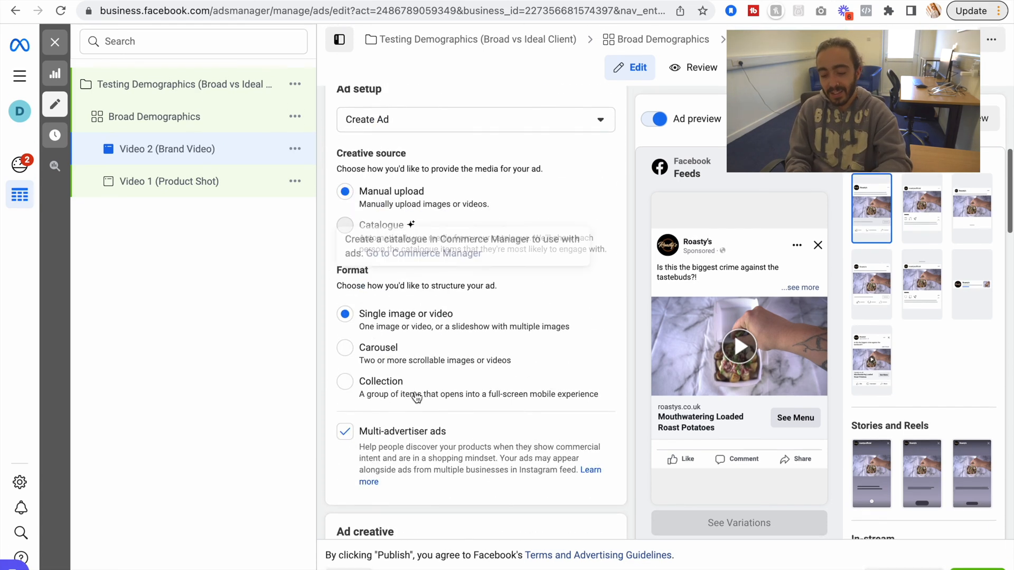
scroll(415, 391, down, 10)
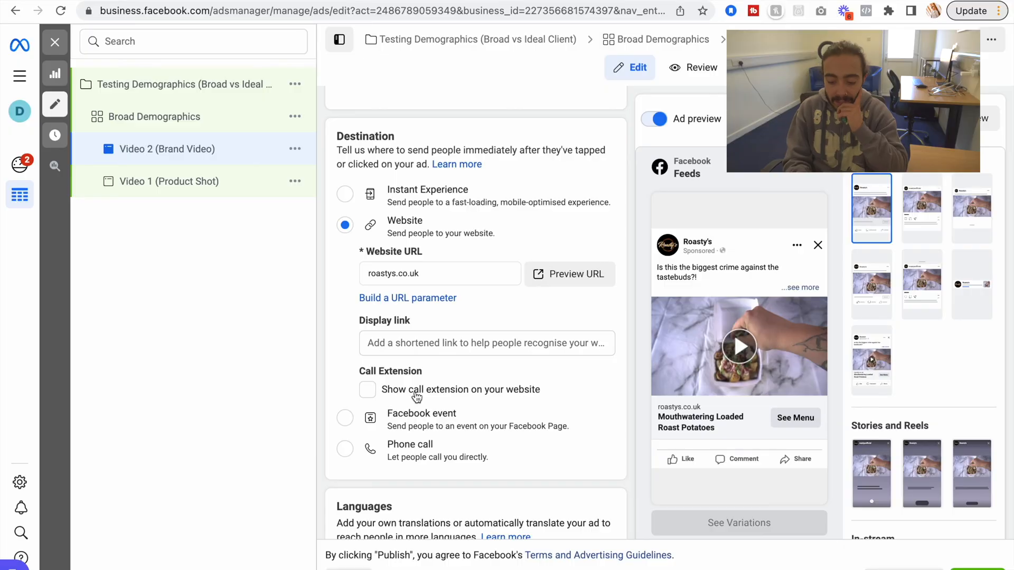
scroll(415, 391, down, 6)
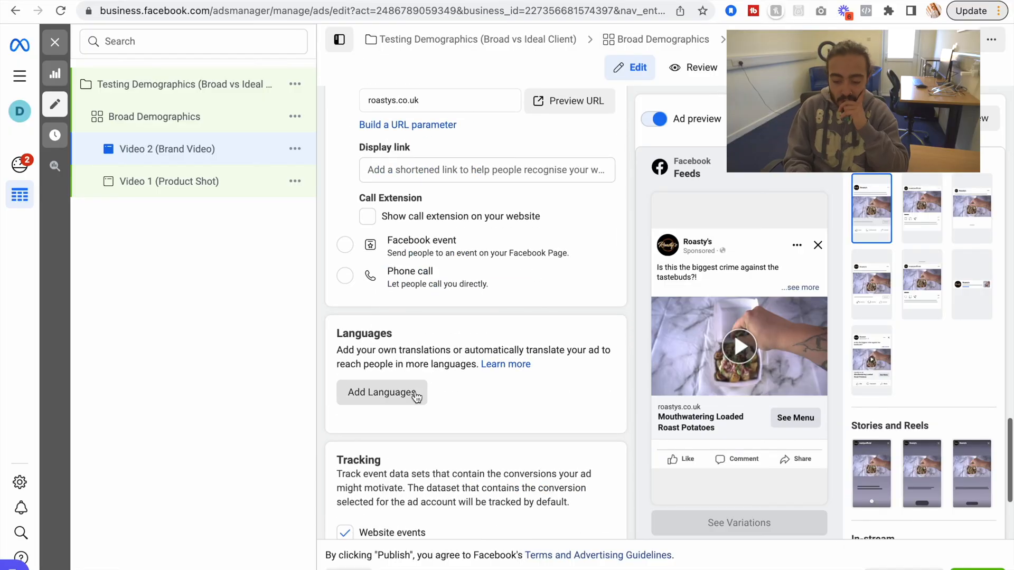
scroll(415, 391, up, 10)
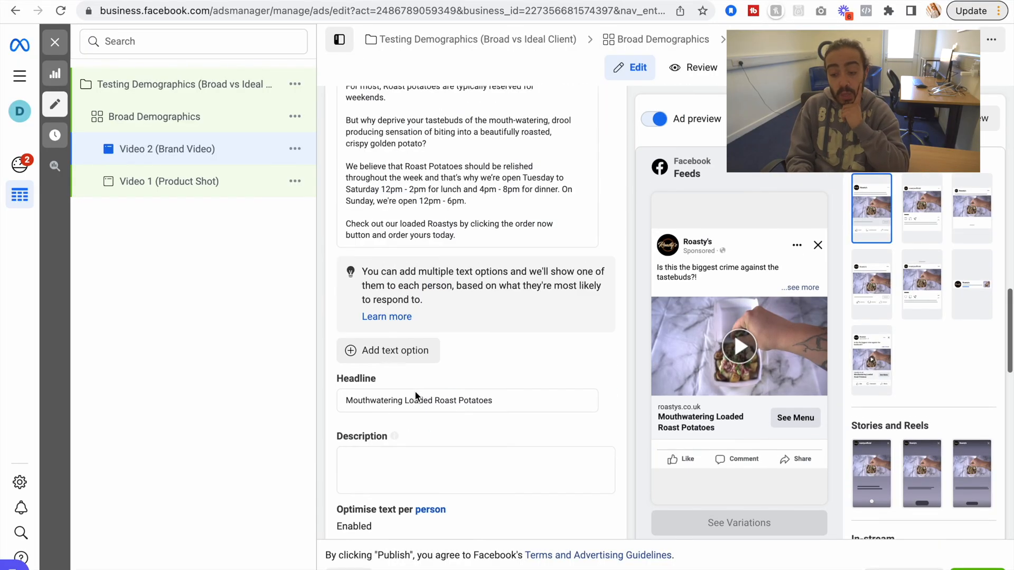
scroll(416, 392, up, 4)
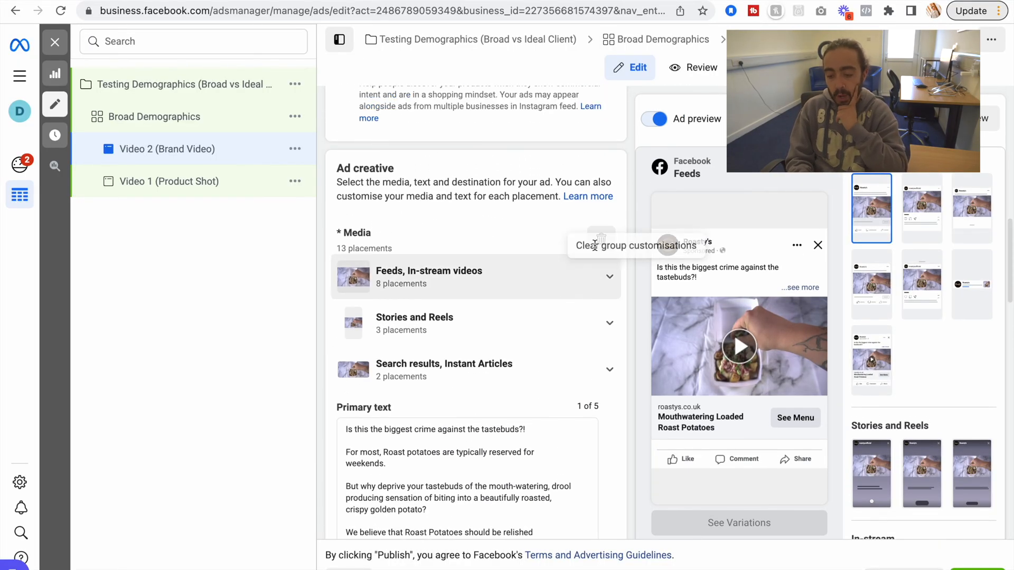
click(601, 241)
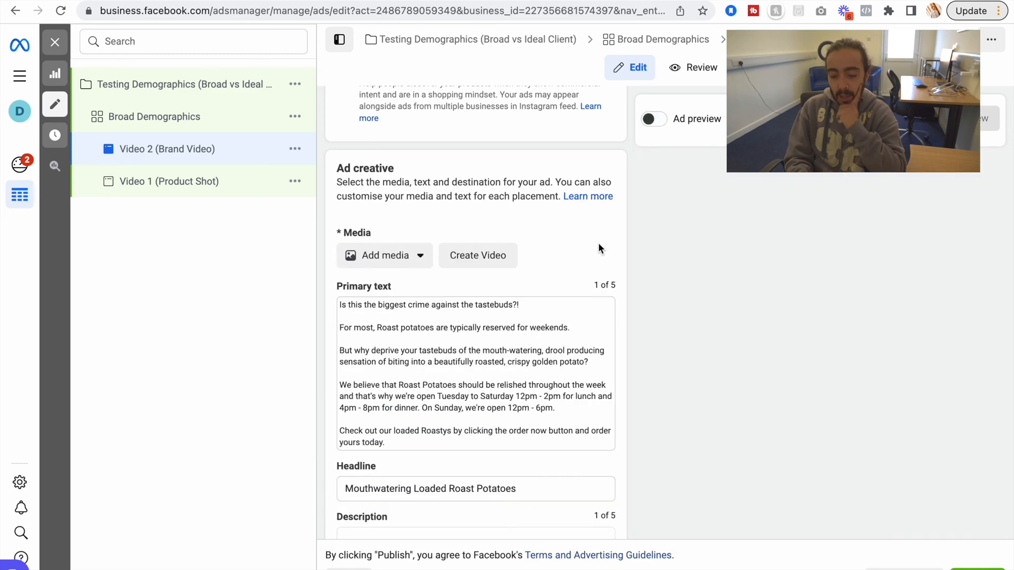
- Add the 3840 × 2160 Roastys account video showing food being served, keeping the original crop for every placement group
click(376, 256)
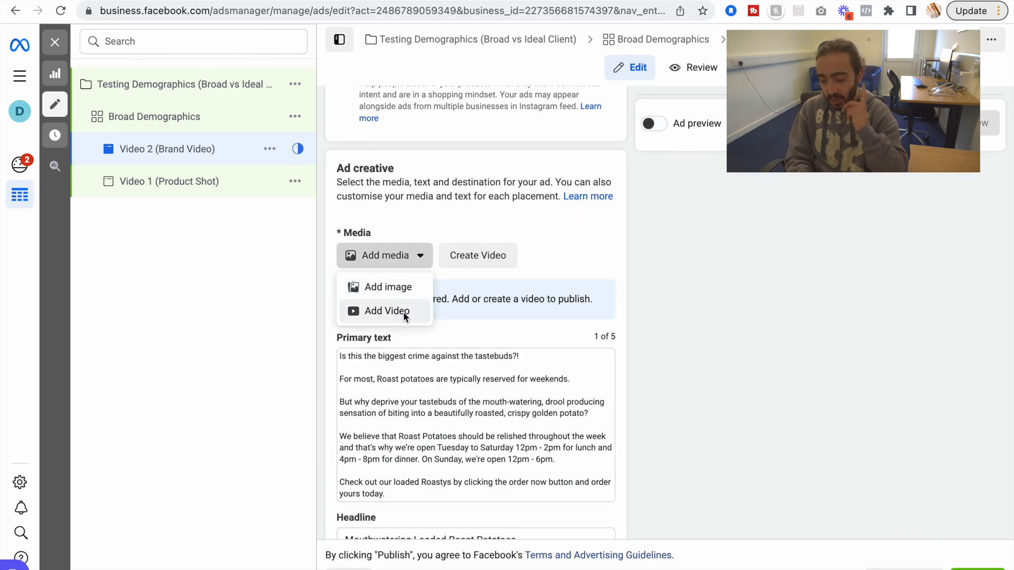
click(404, 311)
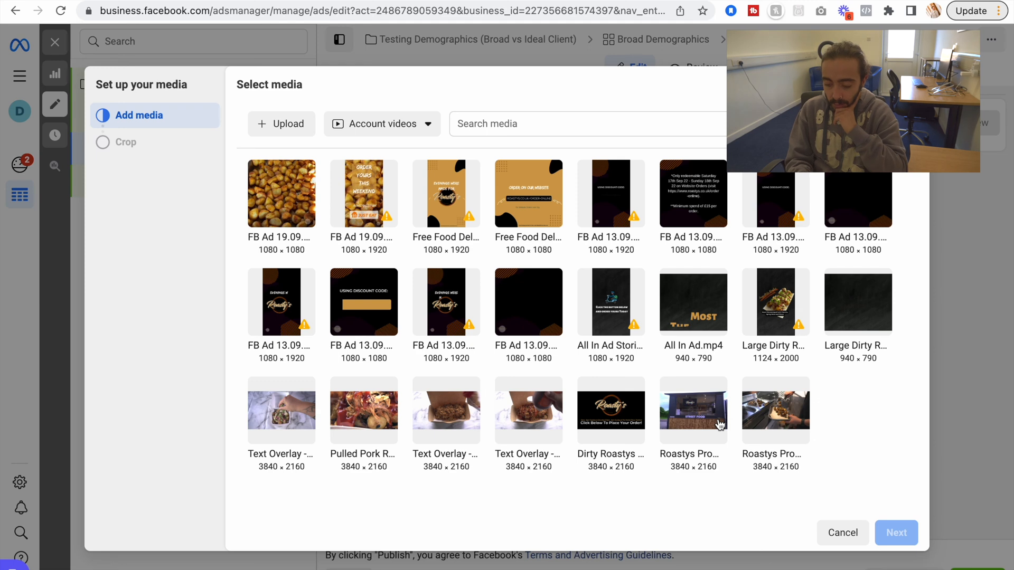
click(774, 412)
click(896, 532)
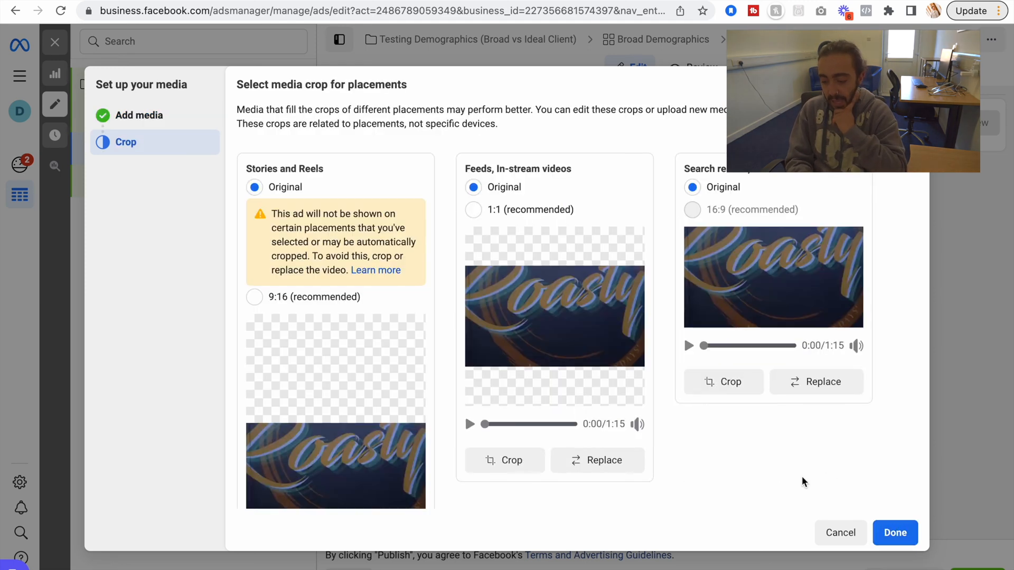
click(897, 532)
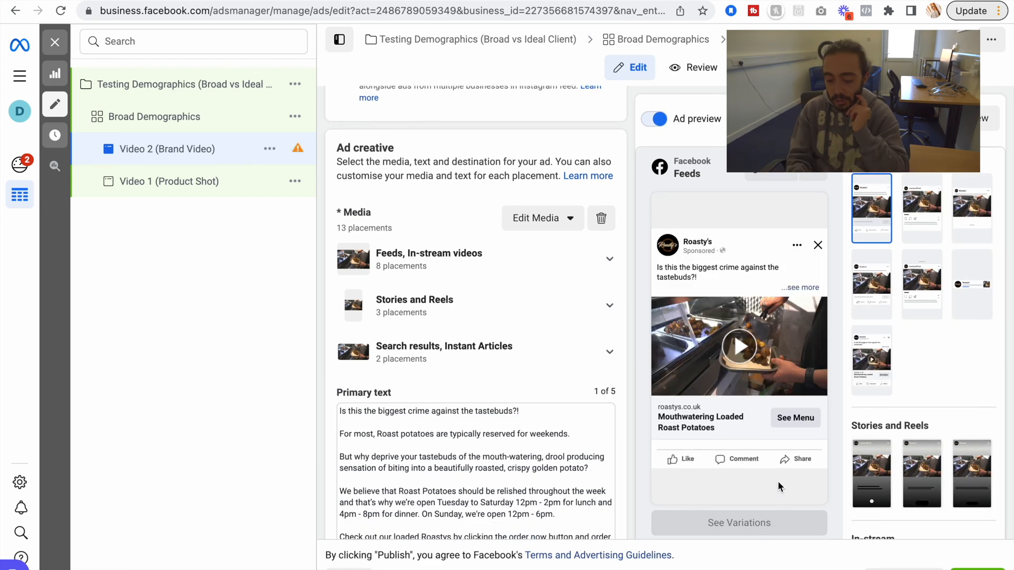
- Check the brand video ad's copy, destination and tracking, and duplicate the Broad Demographics ad set once within the original campaign
scroll(608, 490, down, 5)
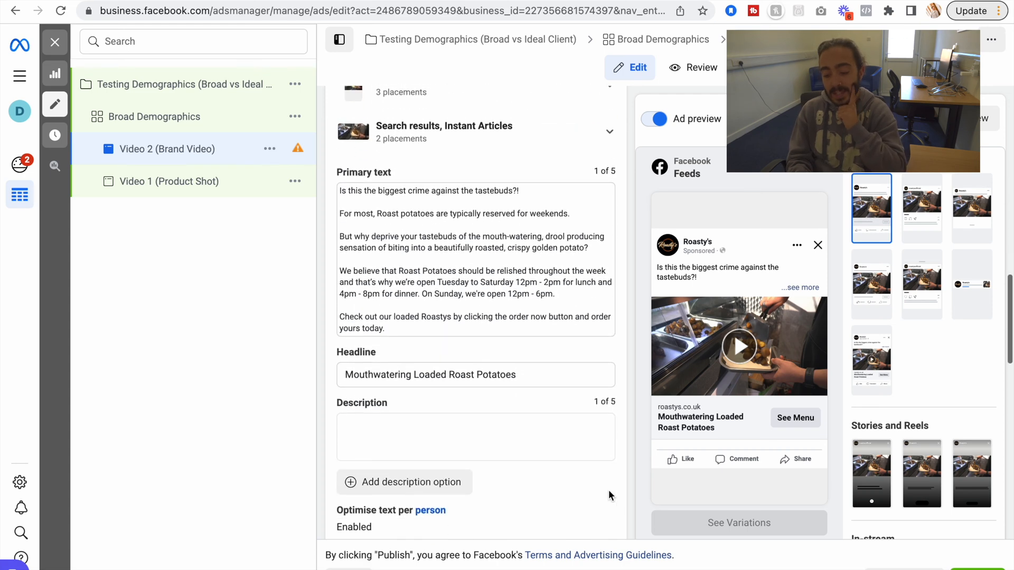
scroll(609, 495, down, 12)
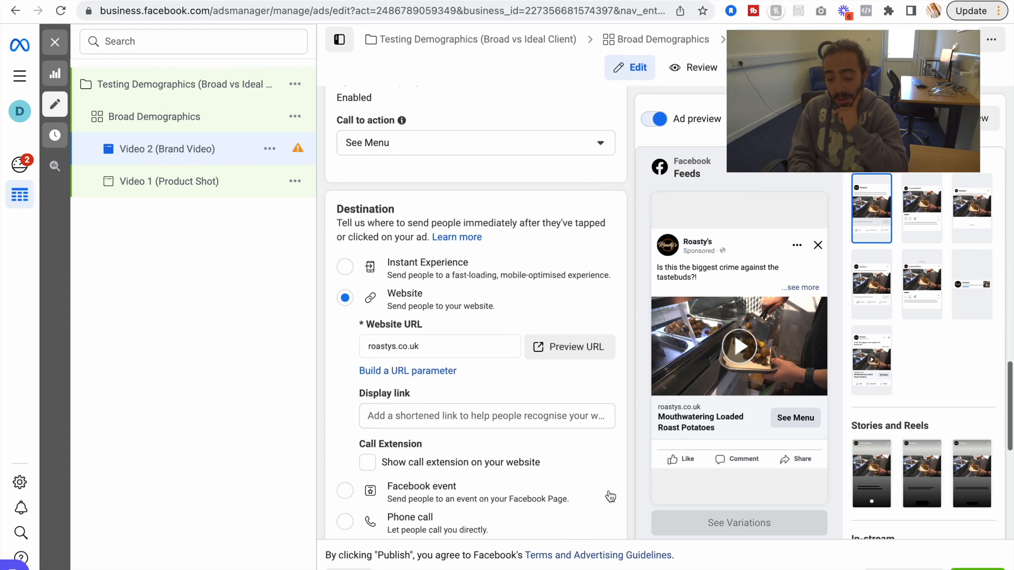
scroll(609, 493, down, 5)
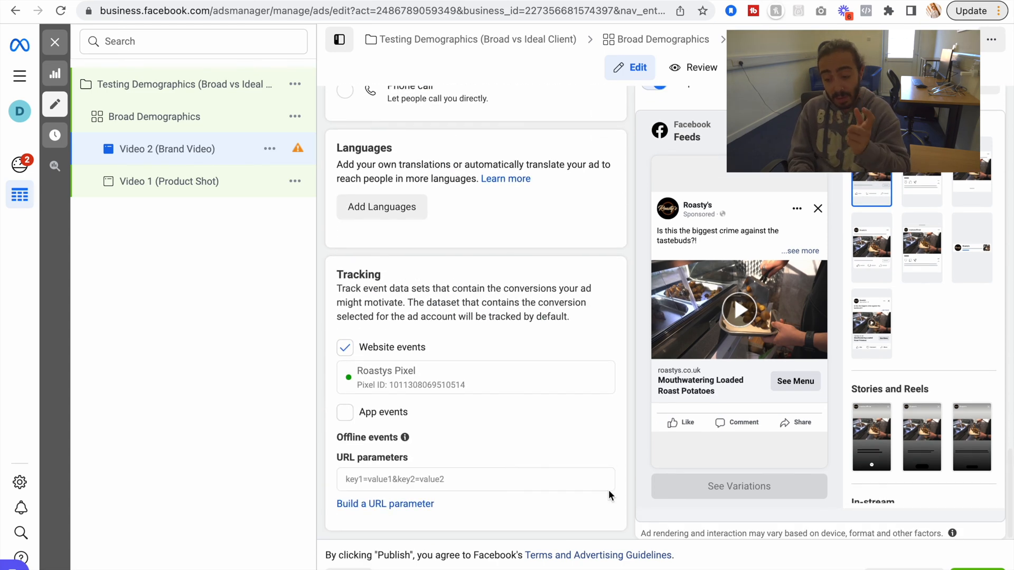
scroll(608, 494, up, 15)
scroll(609, 495, up, 10)
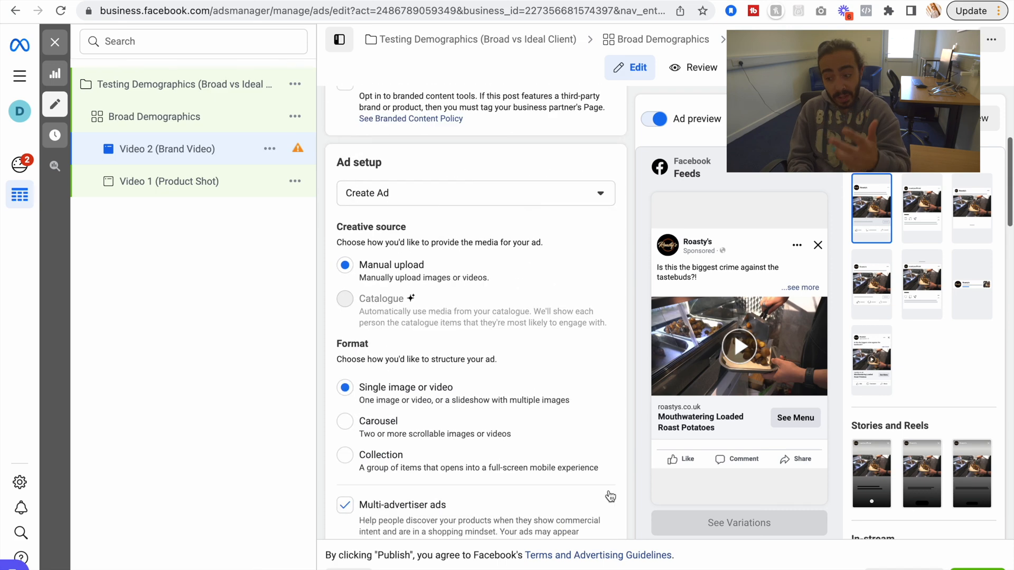
scroll(609, 492, up, 1)
click(295, 116)
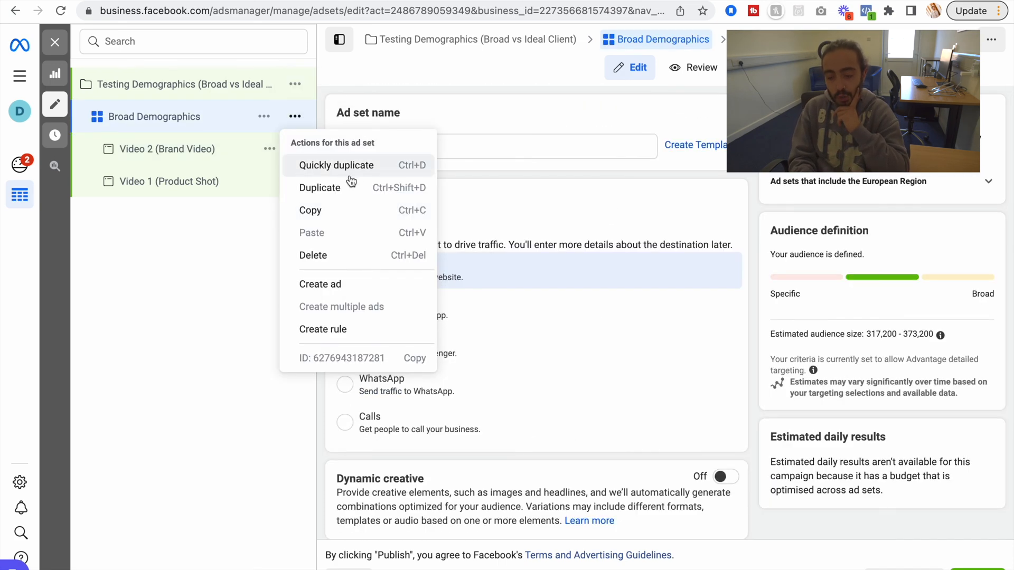
click(352, 188)
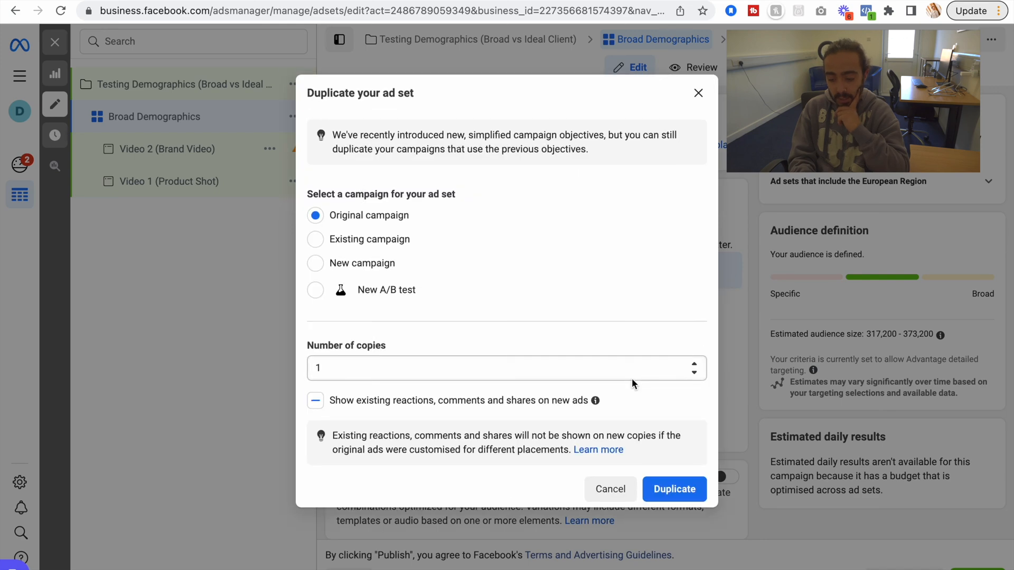
click(692, 490)
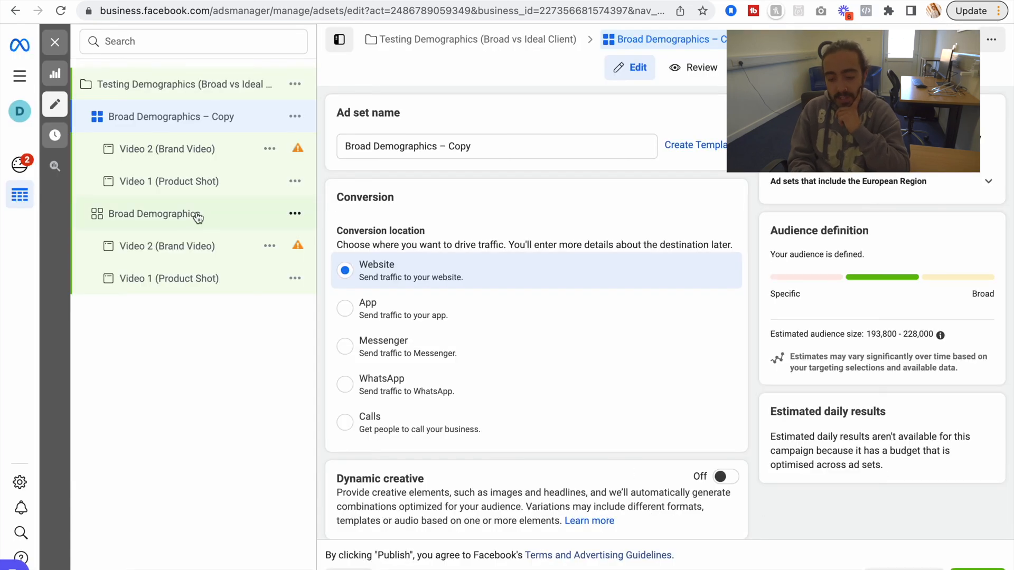
- Rename the copied ad set as Targeted Demographics and read the recommendation about combining ad sets
click(199, 218)
click(214, 131)
click(478, 150)
drag(478, 150, 442, 150)
key(BackSpace)
drag(371, 147, 322, 146)
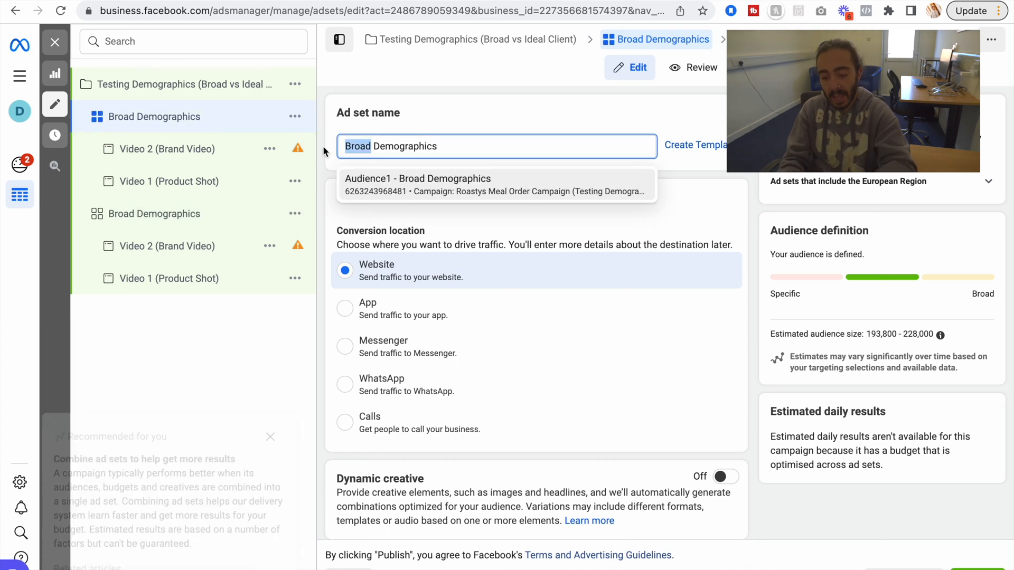
key(BackSpace)
text(Targeted)
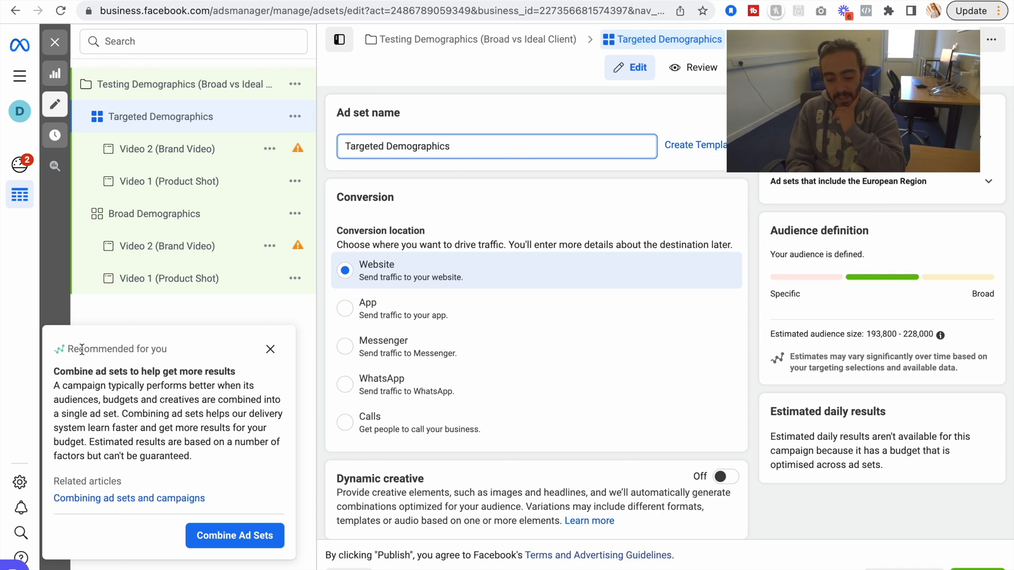
drag(66, 374, 257, 439)
click(257, 438)
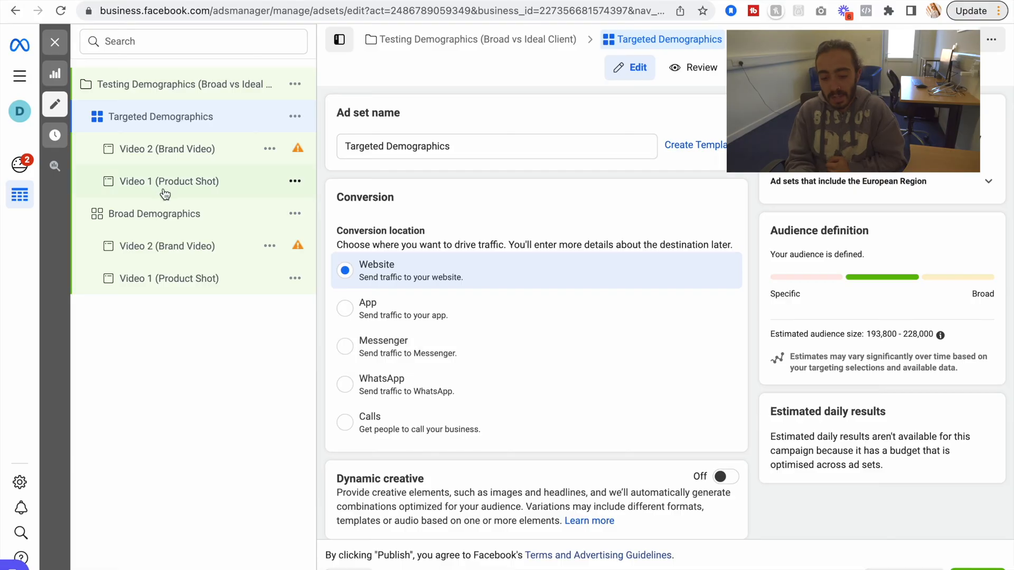
- Set the Targeted Demographics location radius around Thetford to 17 km and check the estimated audience size
scroll(639, 486, down, 10)
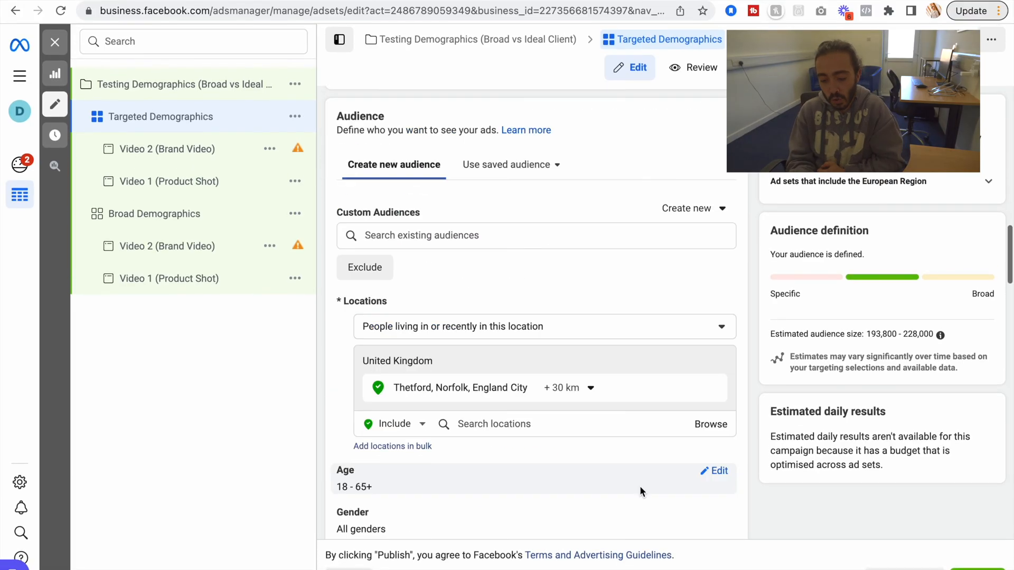
scroll(639, 485, up, 2)
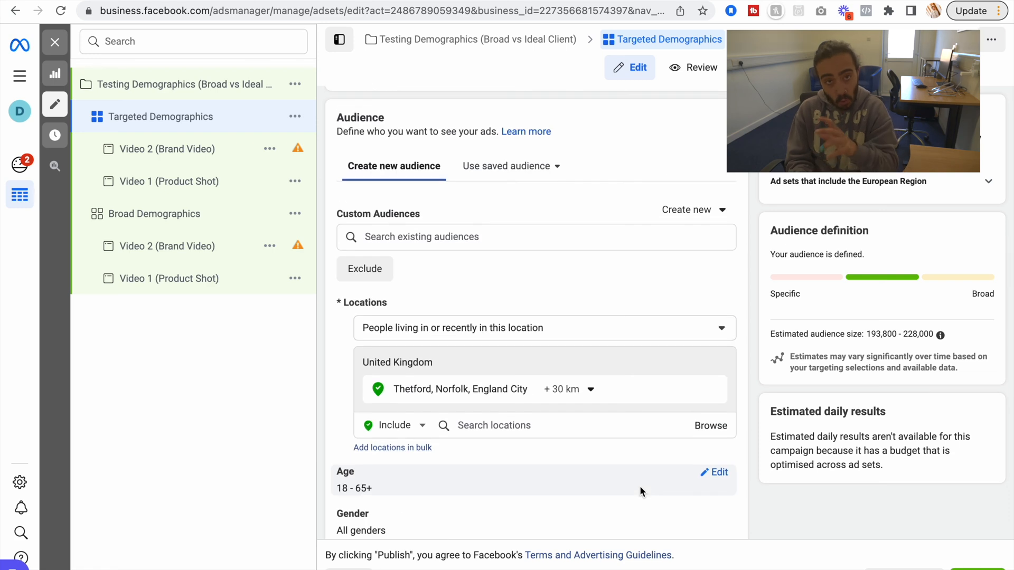
scroll(640, 491, down, 2)
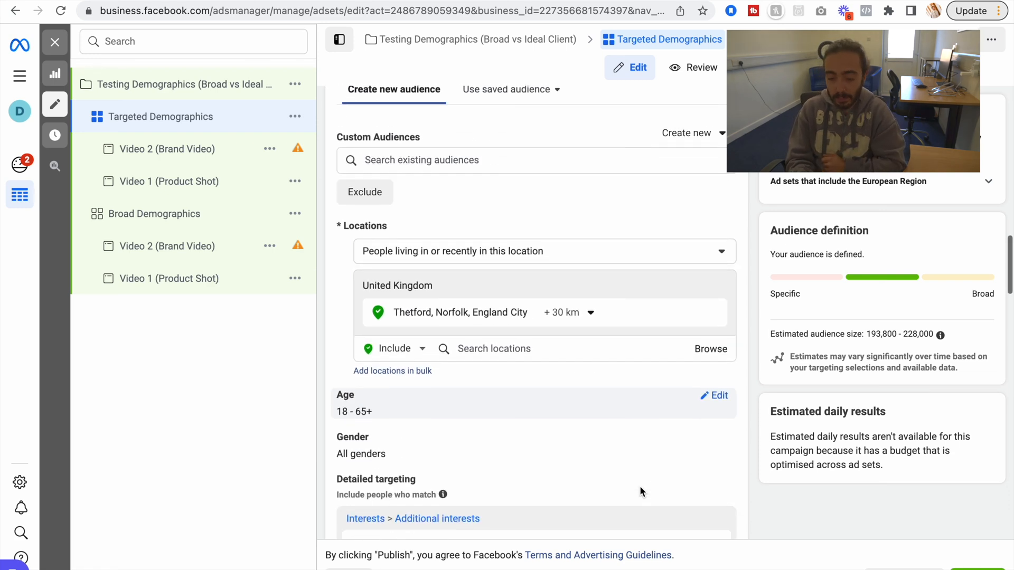
click(596, 330)
drag(576, 406, 573, 406)
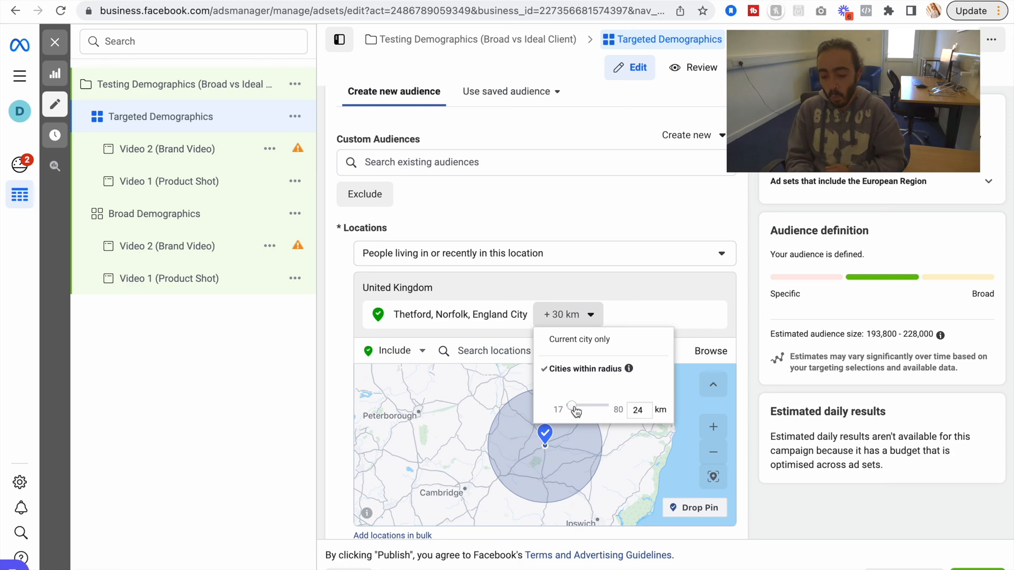
click(523, 408)
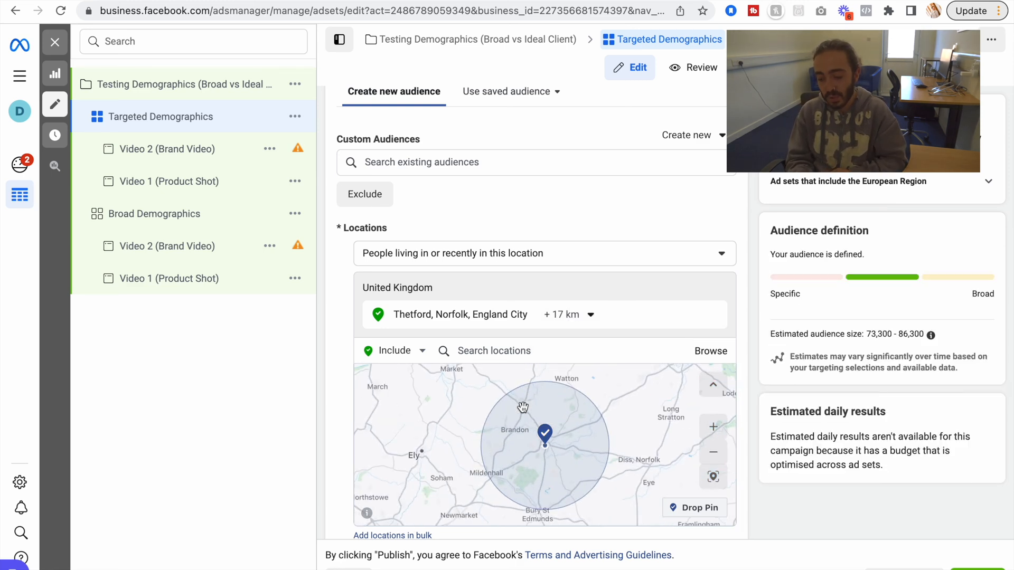
drag(775, 335, 931, 339)
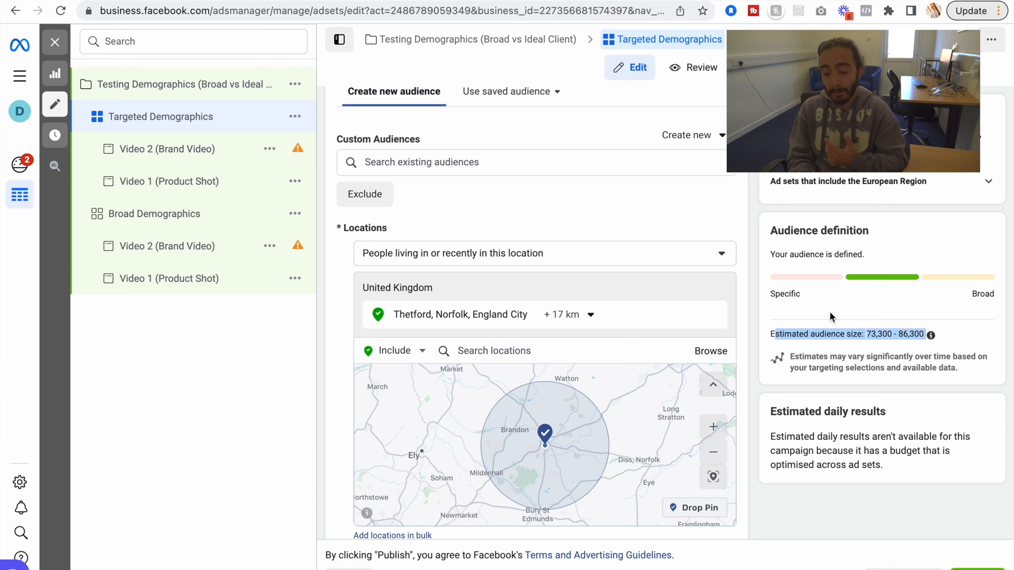
- Set the Targeted Demographics ad set's age range to 21–45
scroll(705, 228, down, 2)
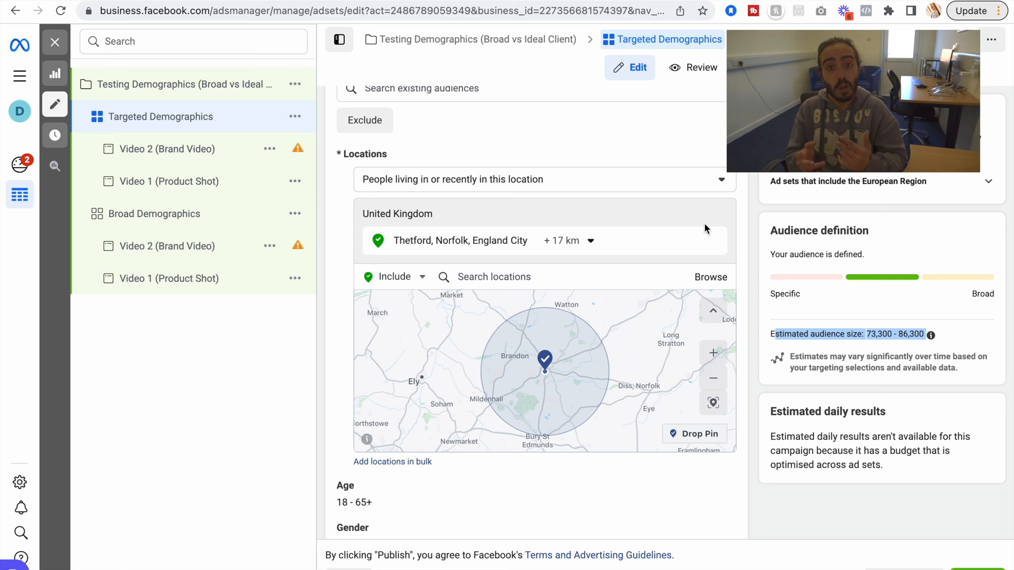
scroll(518, 481, down, 3)
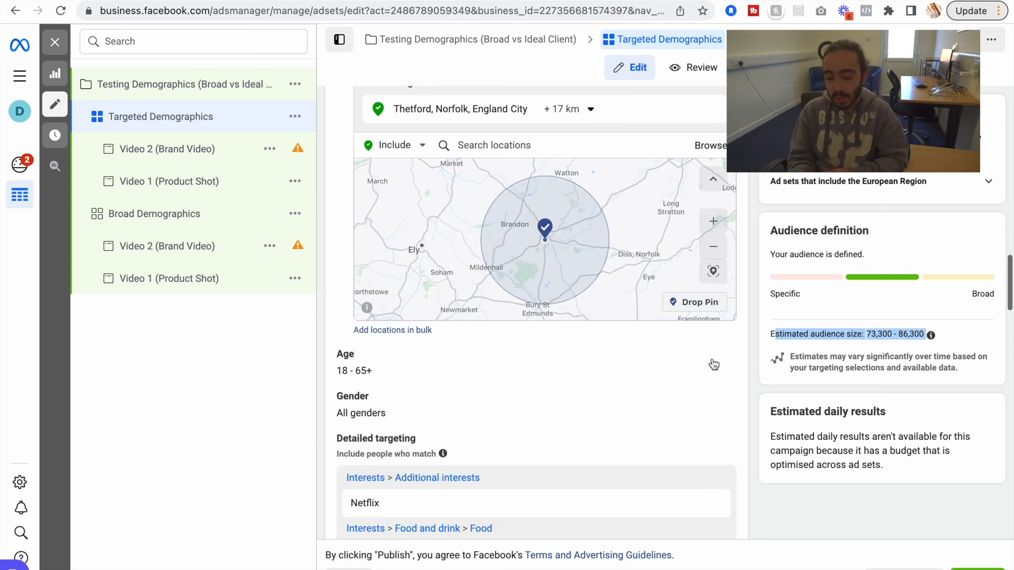
click(724, 361)
click(720, 356)
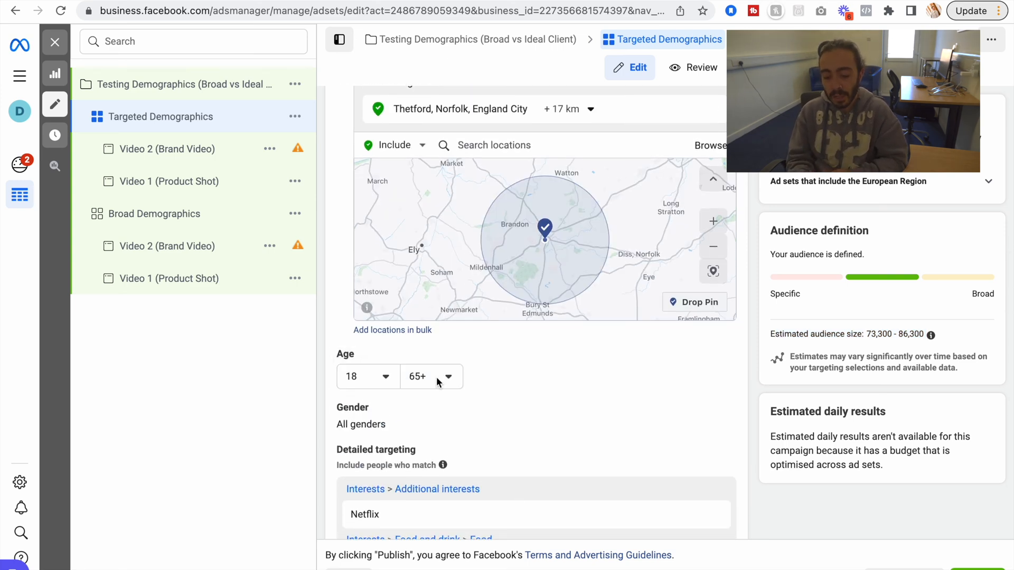
click(395, 378)
scroll(405, 515, down, 3)
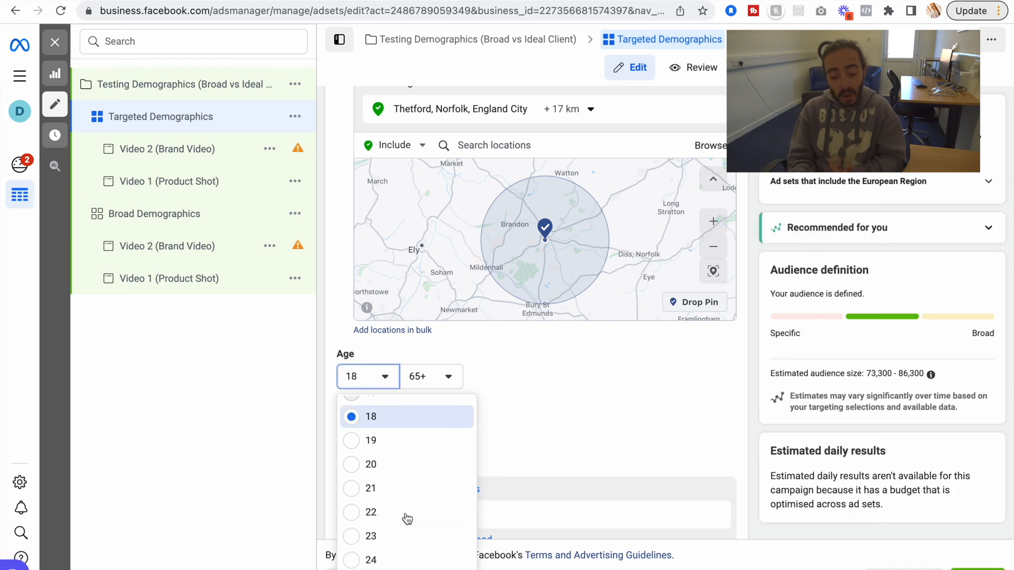
click(386, 489)
click(410, 377)
scroll(457, 531, up, 6)
scroll(458, 532, down, 1)
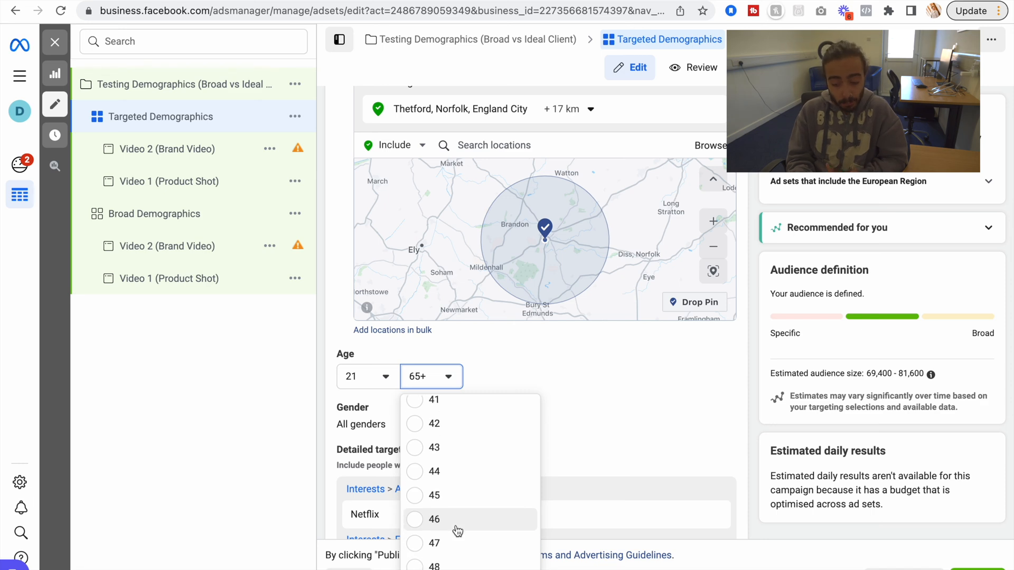
click(450, 494)
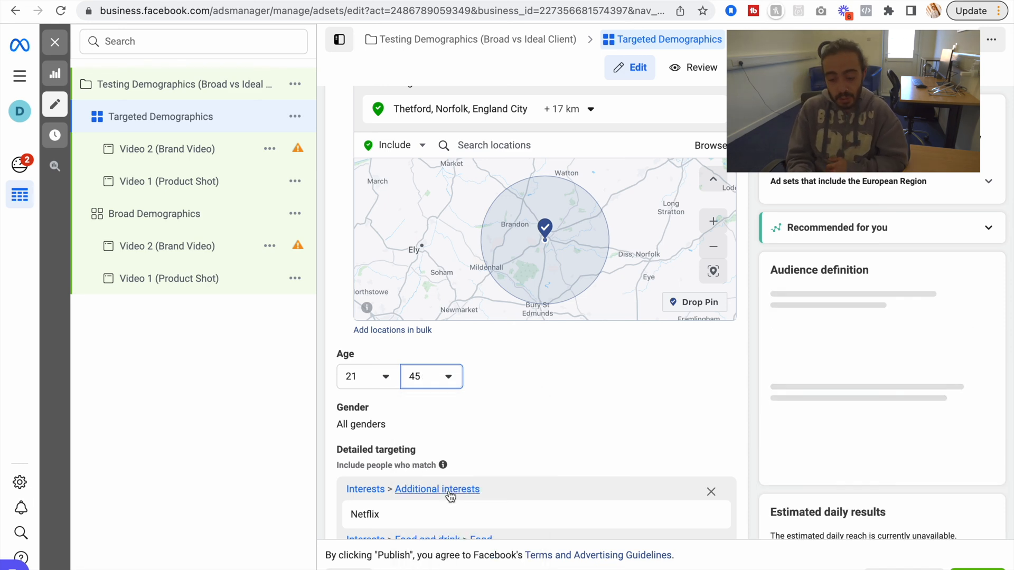
- Check the estimated audience size and remove the Netflix and Fast food interests from the detailed targeting
scroll(632, 404, down, 2)
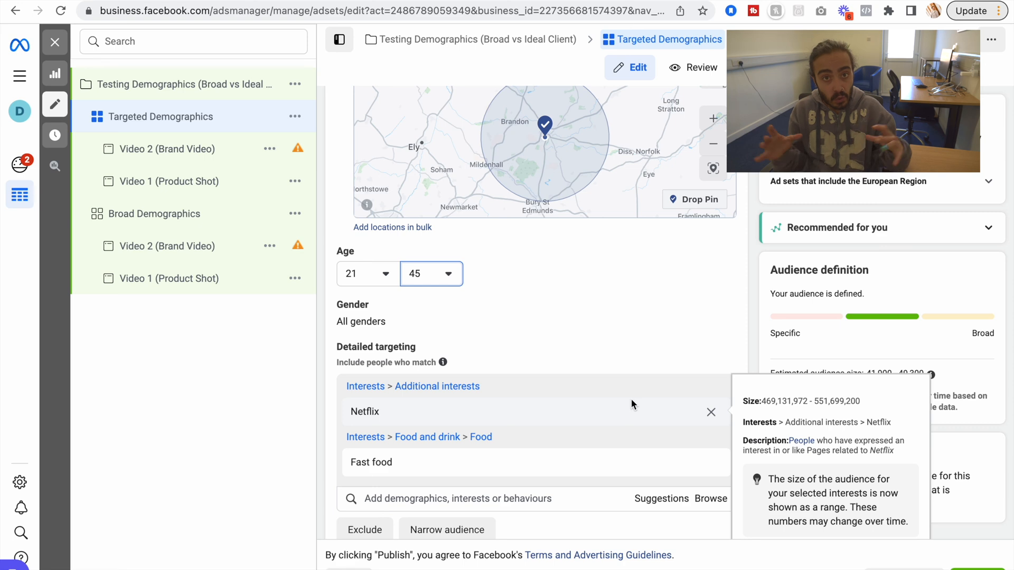
drag(775, 374, 917, 375)
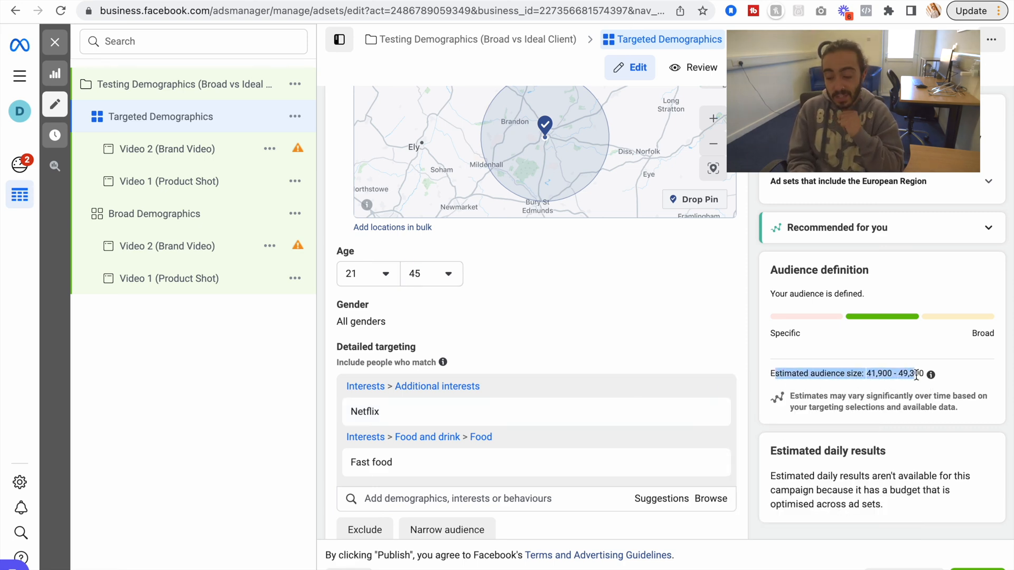
click(916, 375)
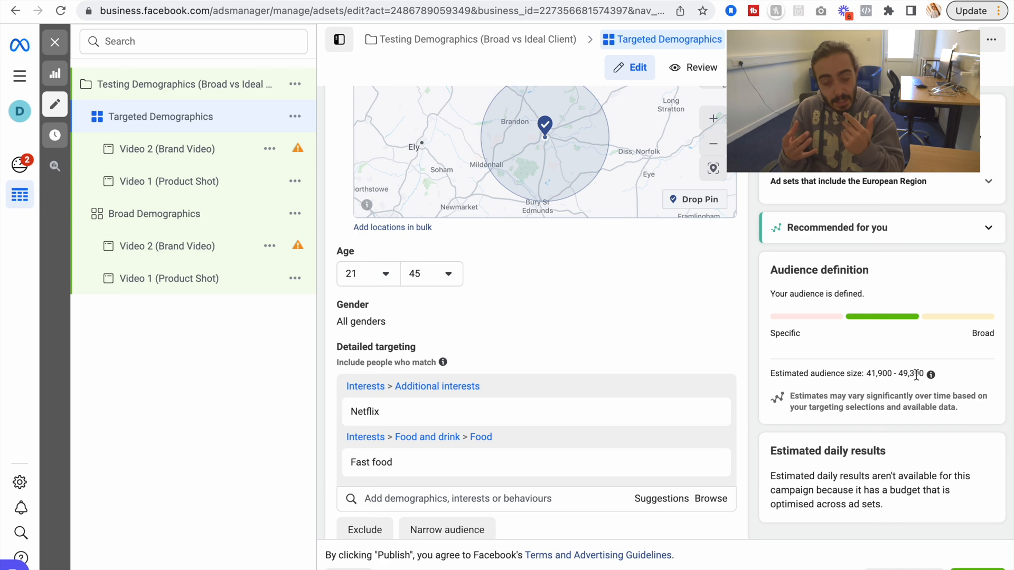
scroll(685, 474, down, 2)
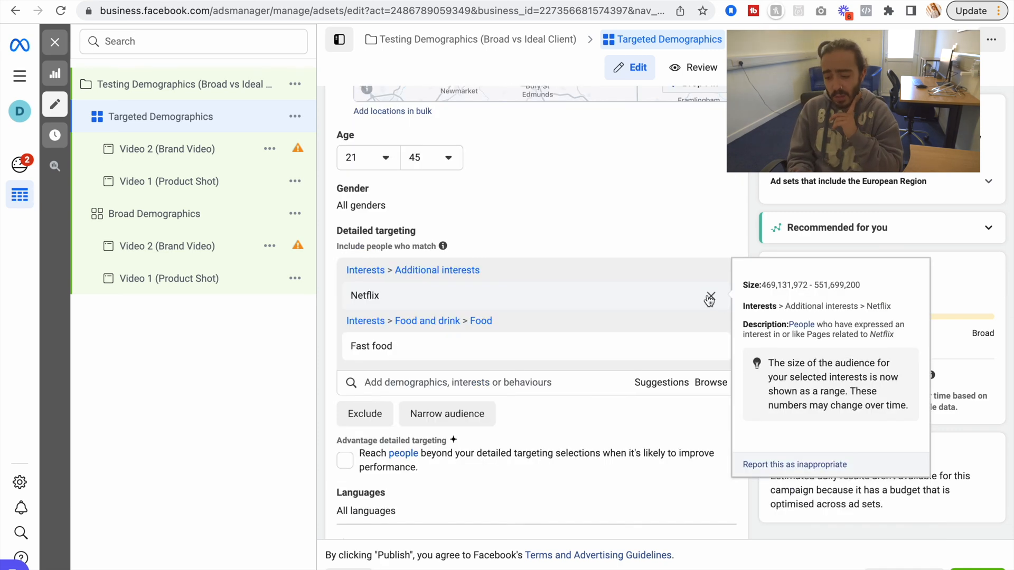
click(709, 299)
click(710, 298)
- Add Just Eat and Ubereats as interests in the detailed targeting
click(524, 271)
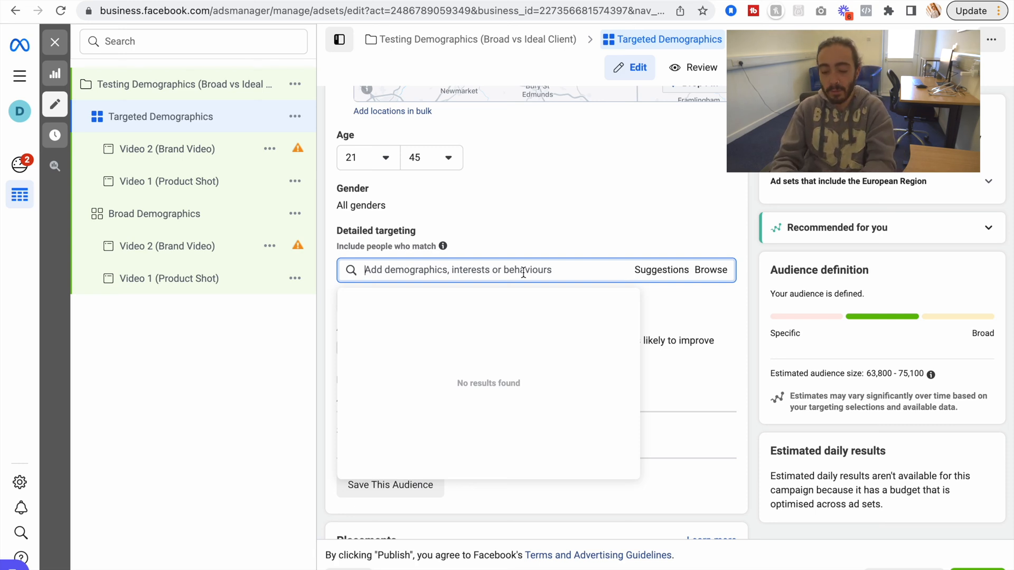
text(just eat)
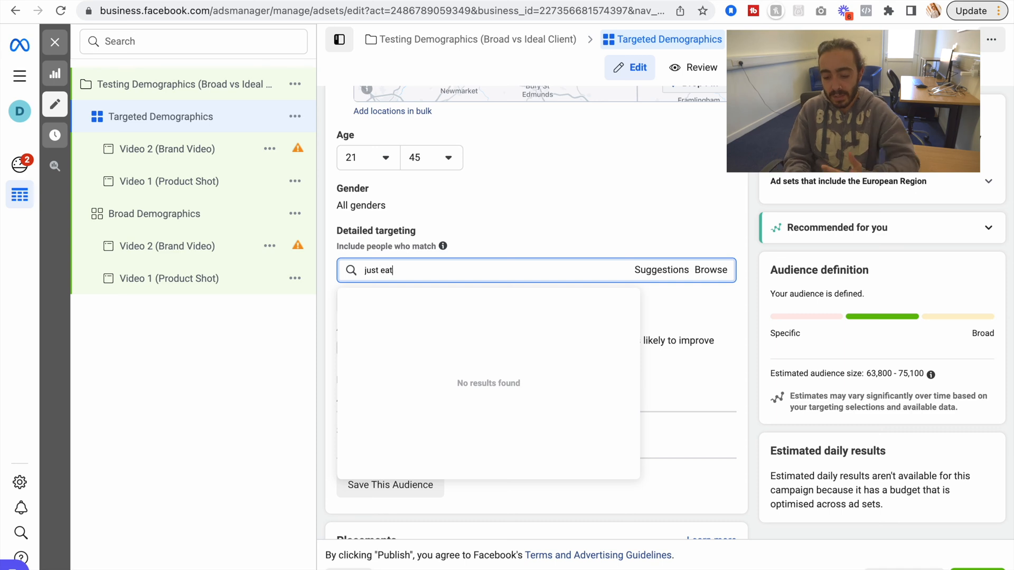
click(522, 302)
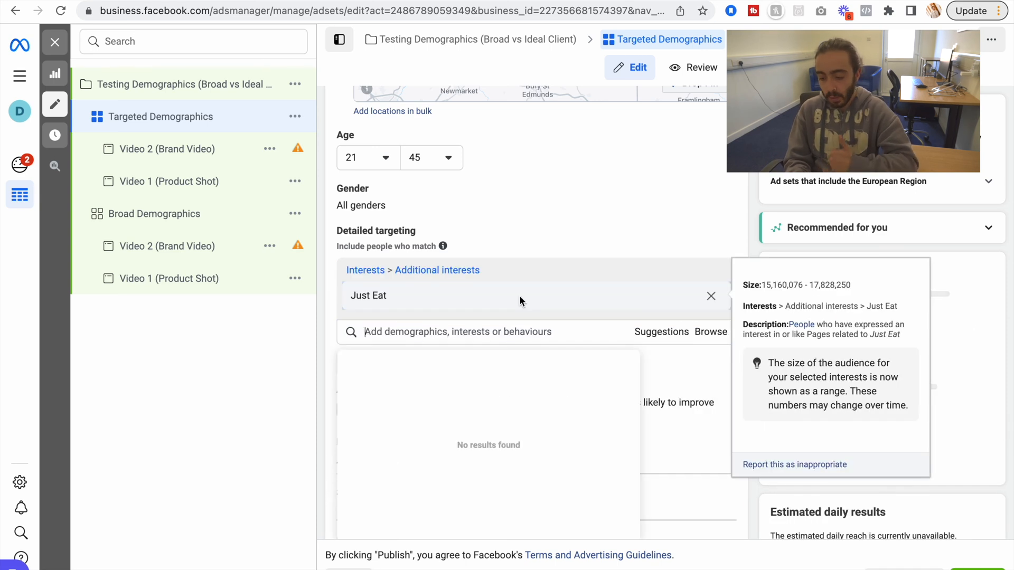
click(571, 337)
text(uber eats)
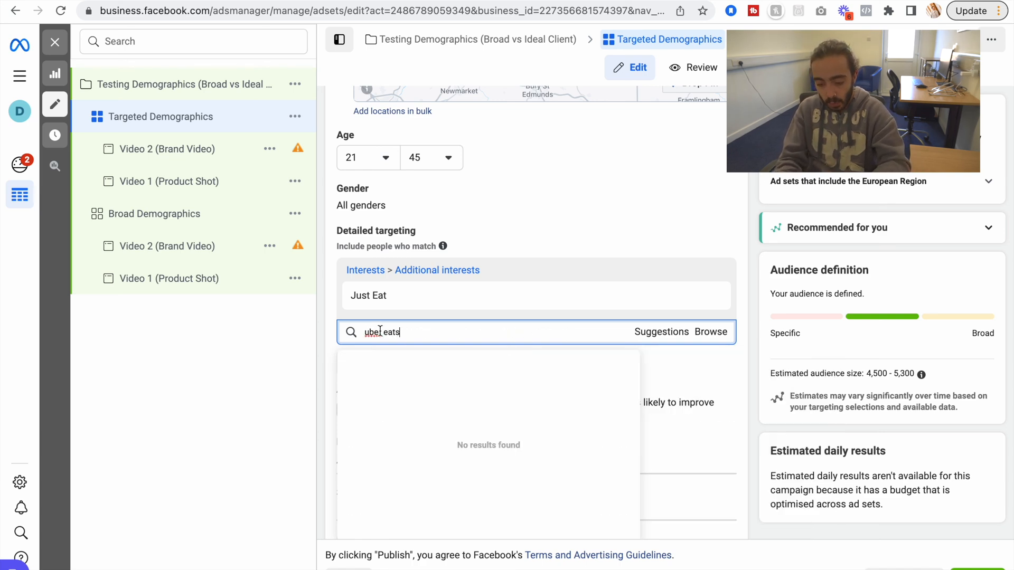
key(super+a)
key(Right)
key(BackSpace)
click(409, 362)
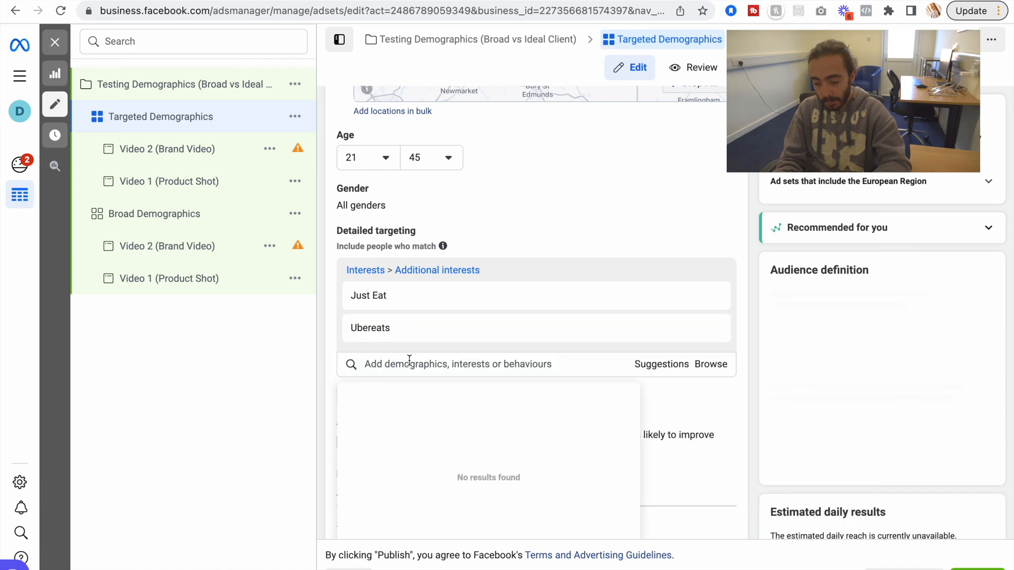
- Search the detailed targeting for deliveroo and add the Delivery.com interest
click(449, 364)
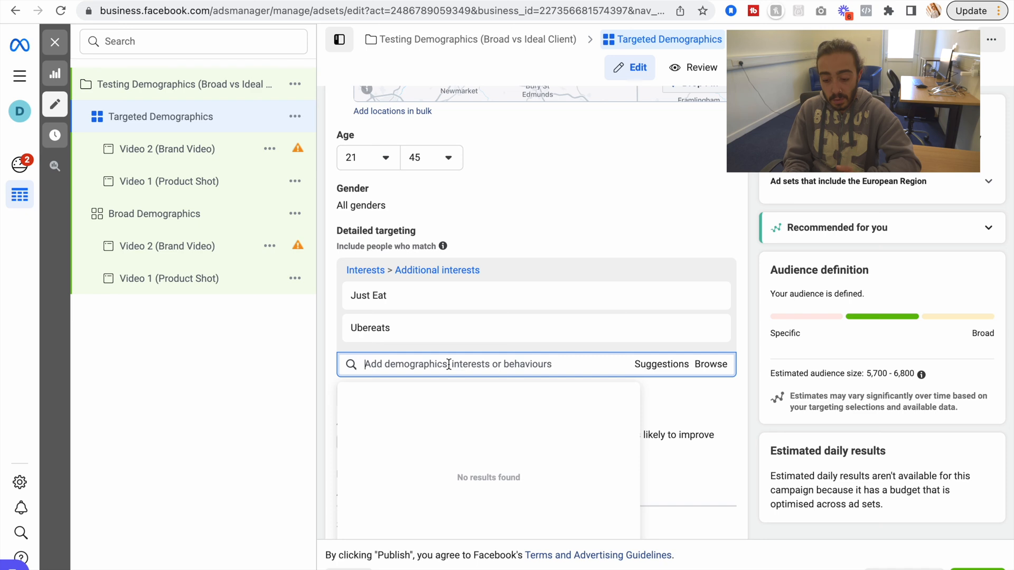
text(deliver)
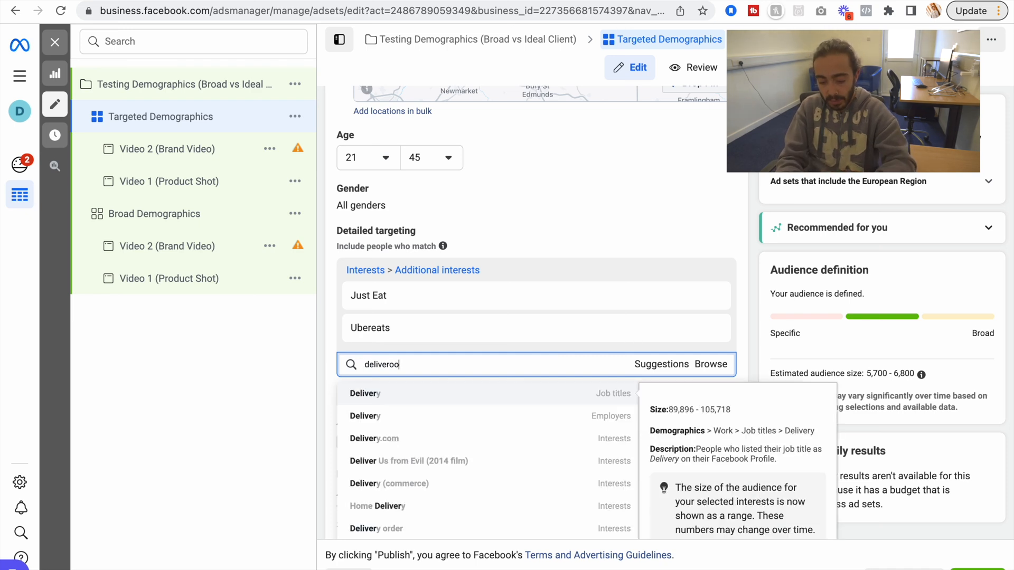
click(394, 441)
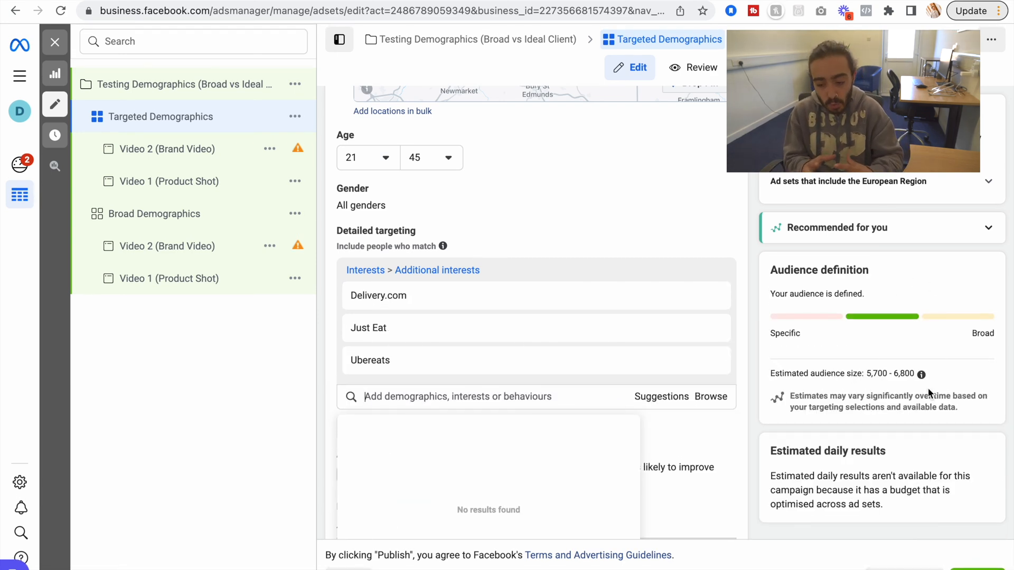
- Raise the maximum age of the Targeted Demographics audience to 60
scroll(604, 244, up, 5)
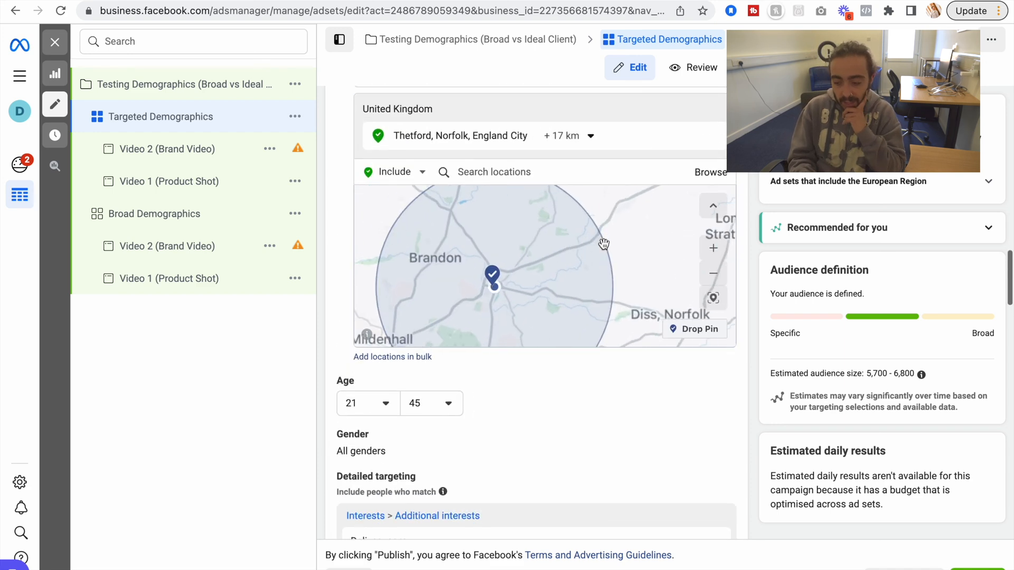
scroll(597, 252, down, 5)
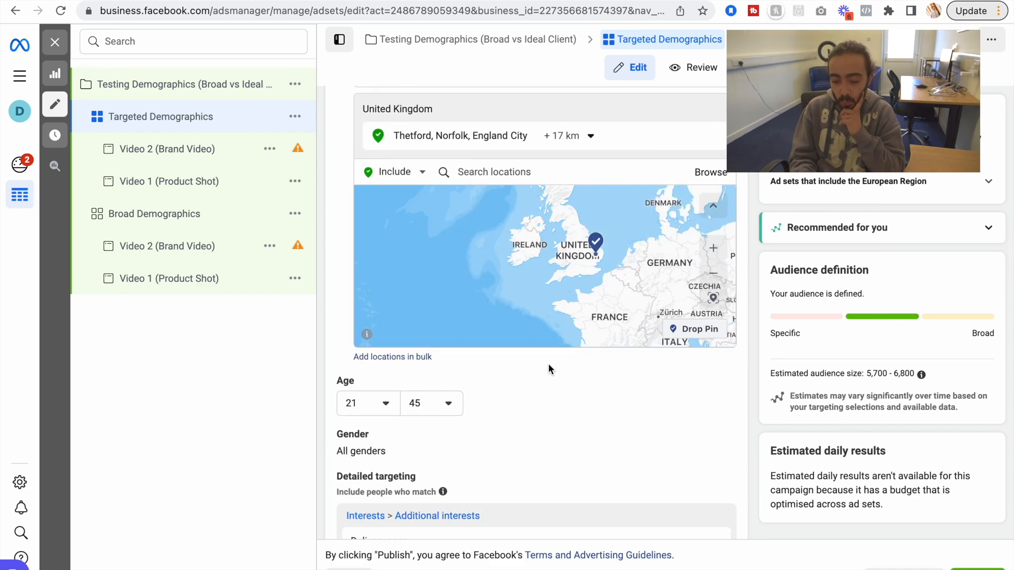
scroll(544, 401, down, 1)
click(386, 347)
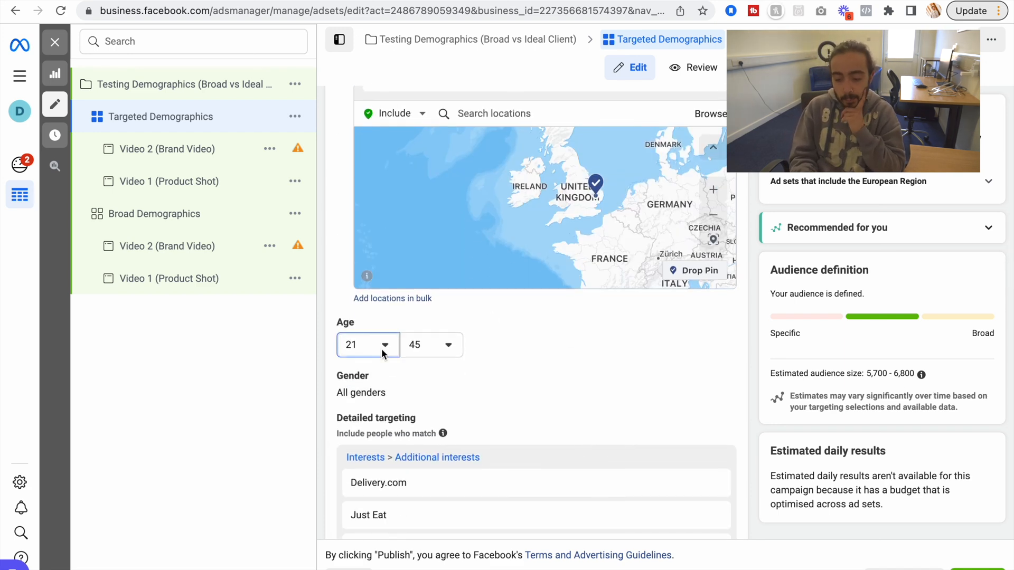
click(384, 346)
click(446, 346)
scroll(453, 437, down, 2)
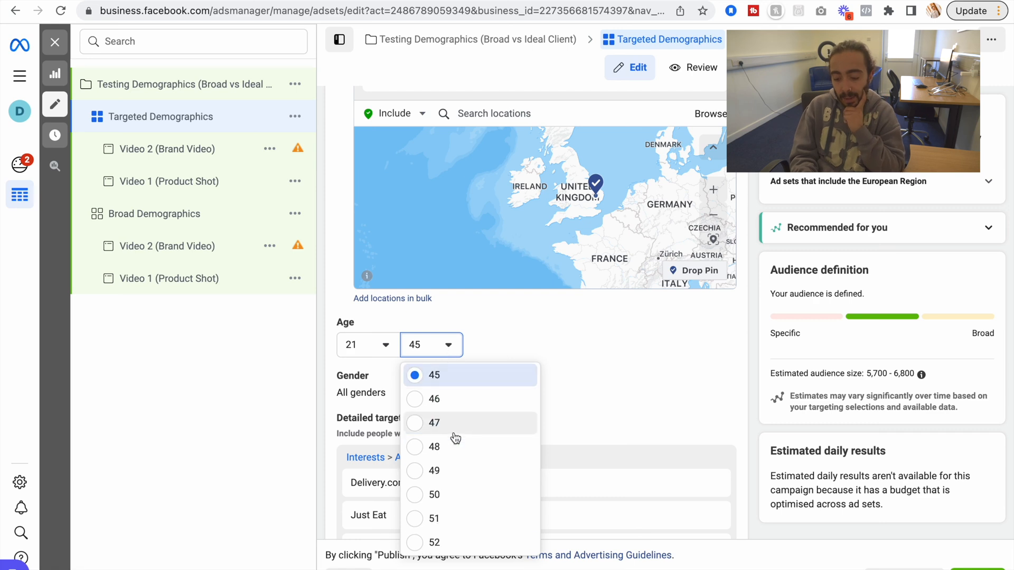
scroll(455, 436, down, 2)
scroll(471, 475, down, 1)
click(461, 518)
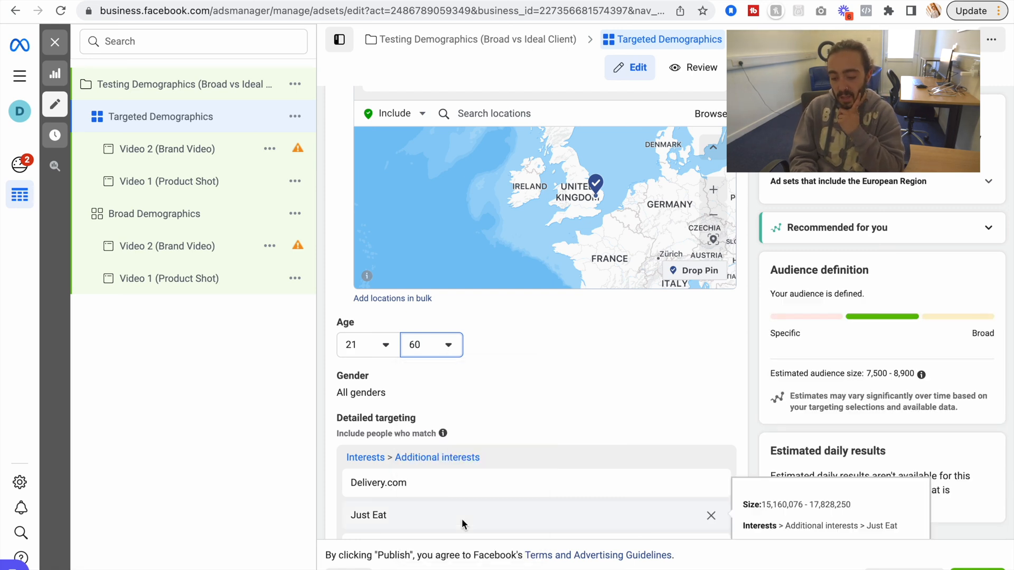
- Widen the Targeted Demographics location radius around Thetford to about 21 km
scroll(589, 328, up, 2)
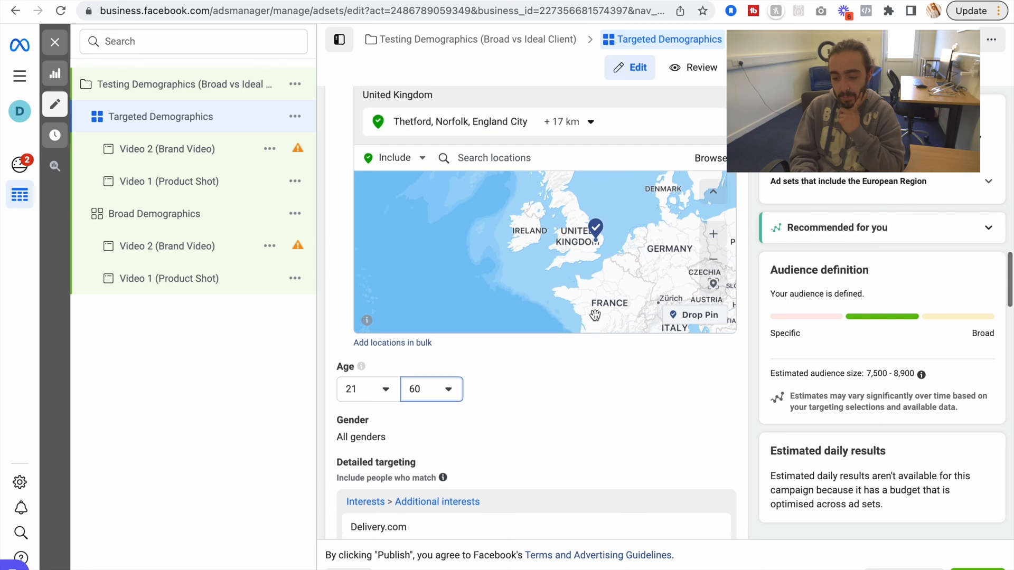
scroll(595, 315, up, 5)
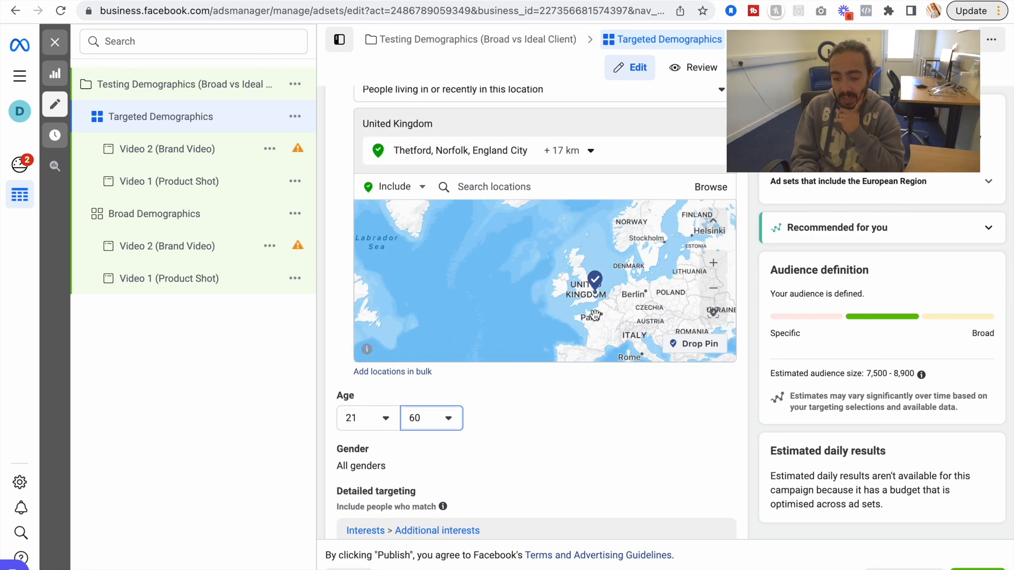
click(580, 154)
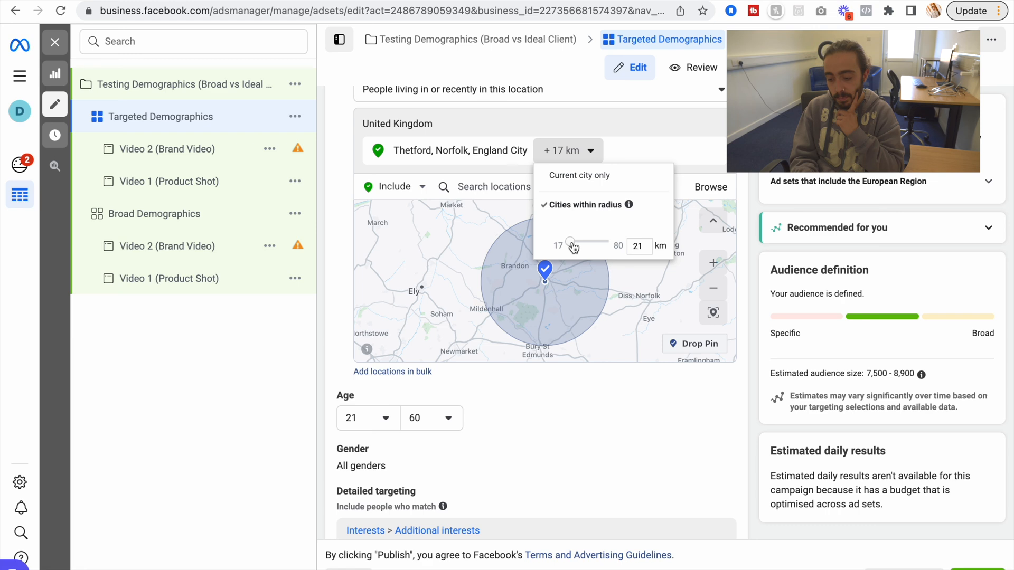
drag(572, 245, 571, 246)
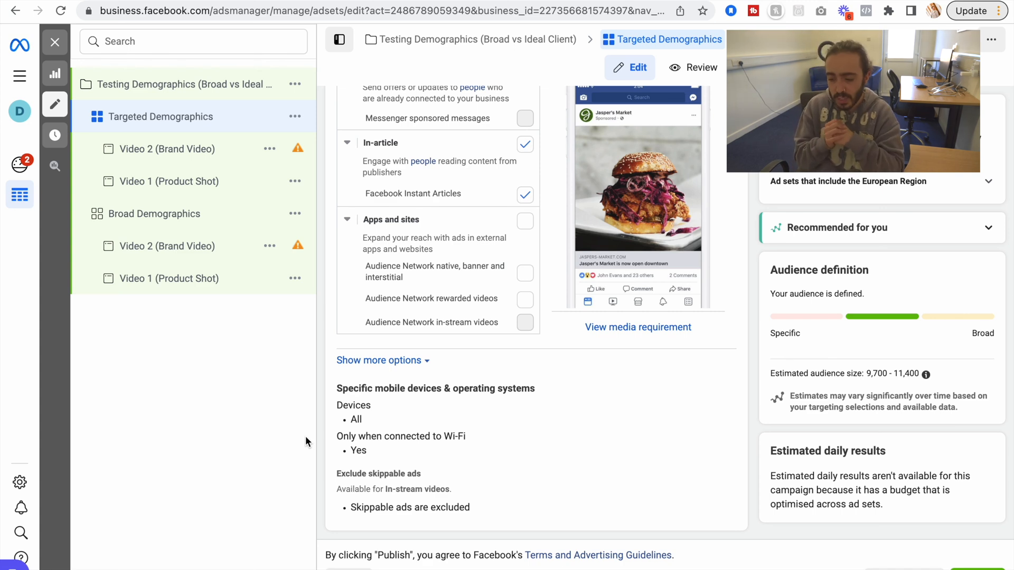
- Review the campaign-level settings, covering the name, special ad categories, objective, A/B test, budget, bid strategy and ad scheduling
click(153, 84)
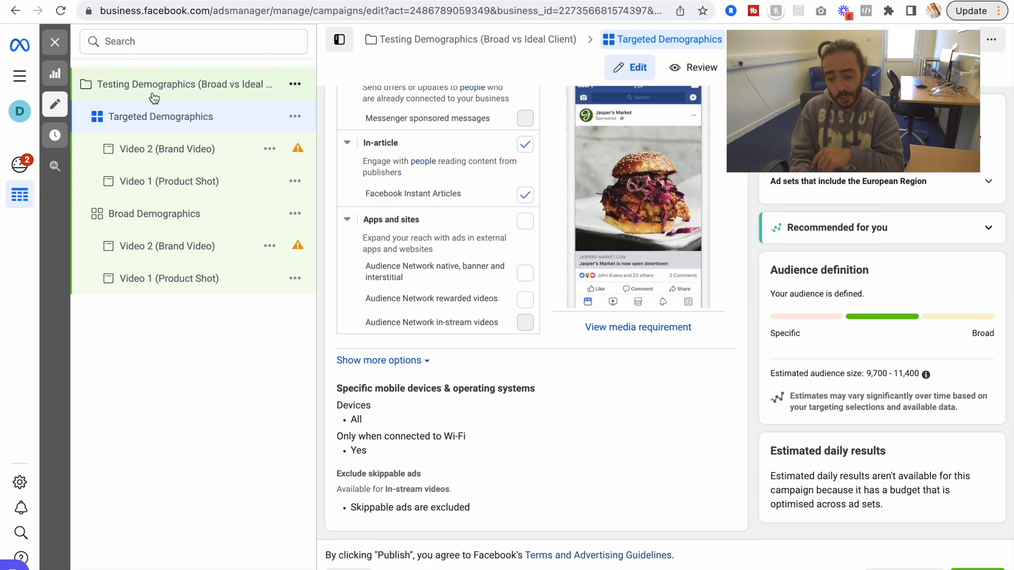
scroll(407, 365, down, 2)
scroll(407, 364, up, 1)
scroll(407, 363, up, 1)
scroll(407, 360, down, 1)
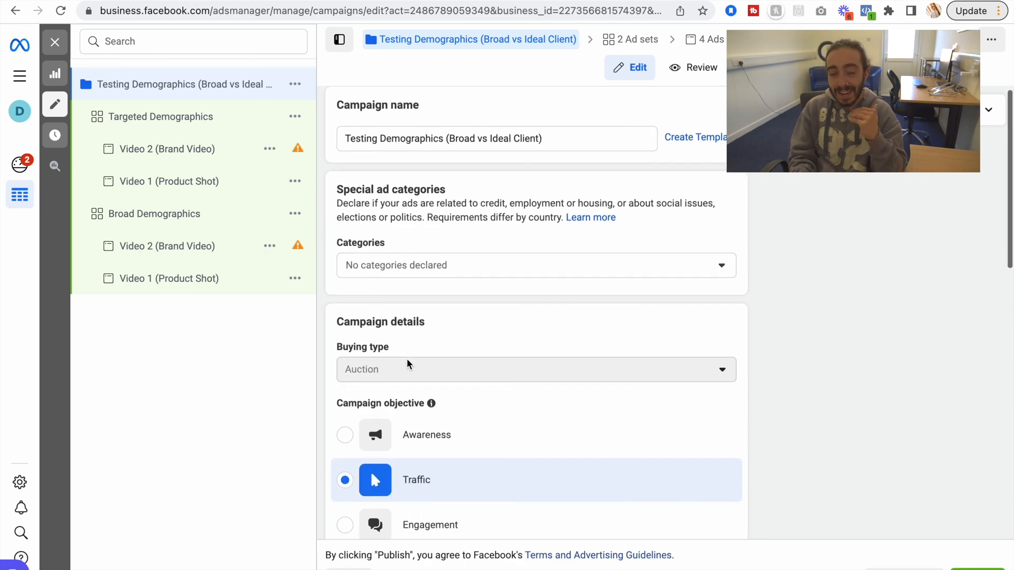
scroll(407, 364, down, 1)
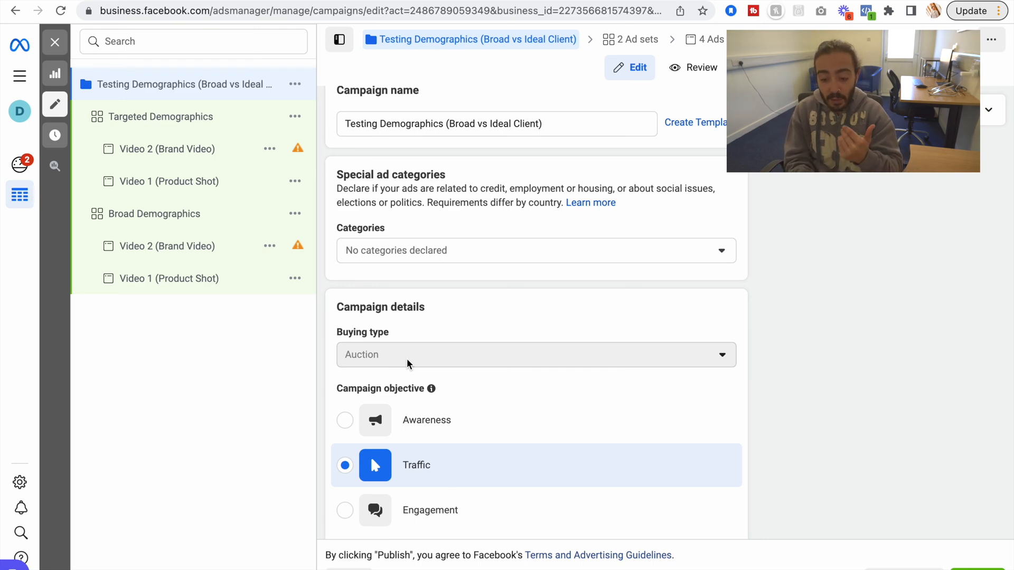
scroll(407, 362, down, 3)
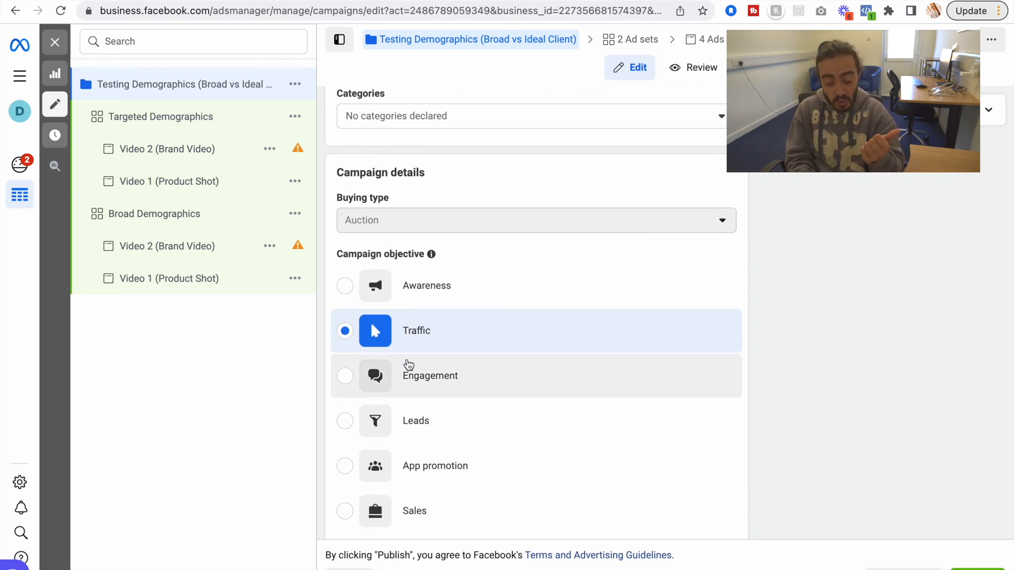
scroll(408, 365, down, 2)
mouse_move(409, 364)
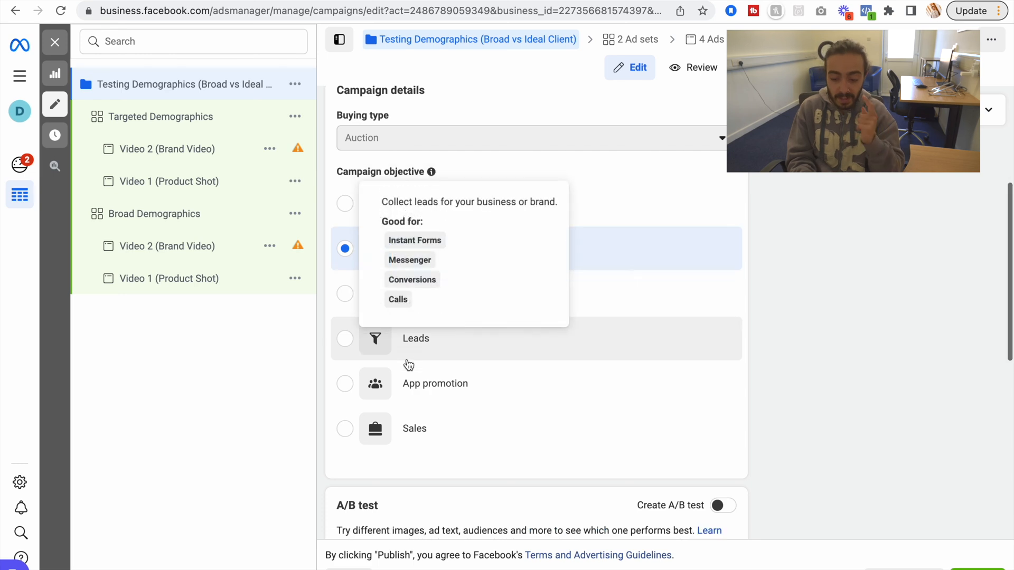
scroll(409, 364, down, 2)
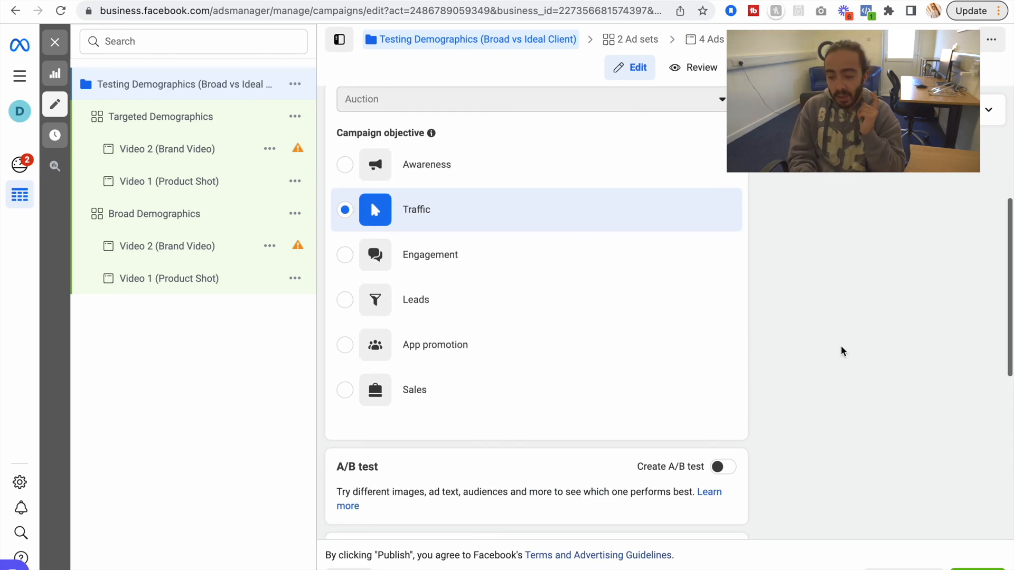
scroll(842, 347, down, 3)
scroll(841, 347, down, 2)
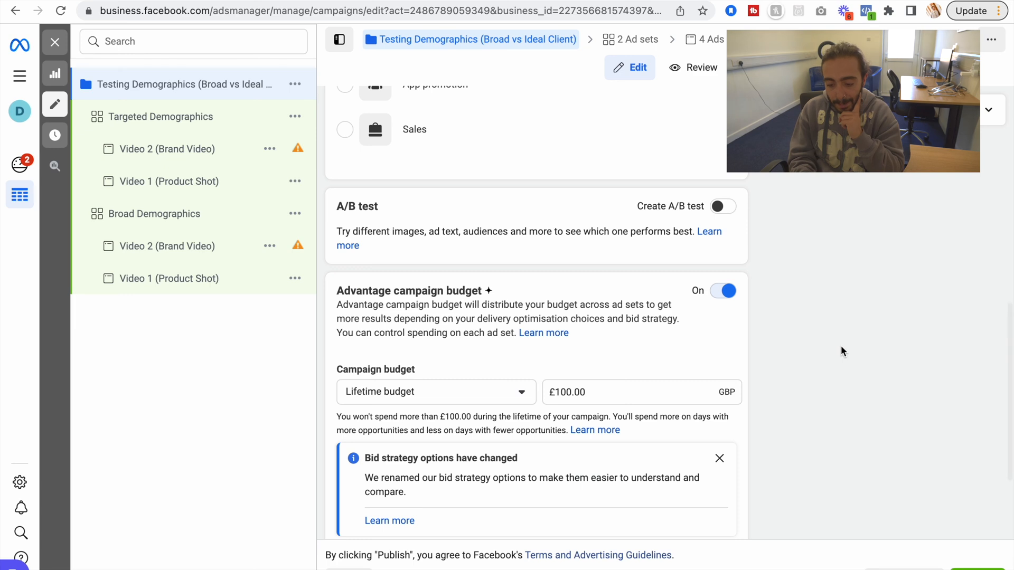
scroll(842, 346, down, 3)
scroll(842, 352, down, 1)
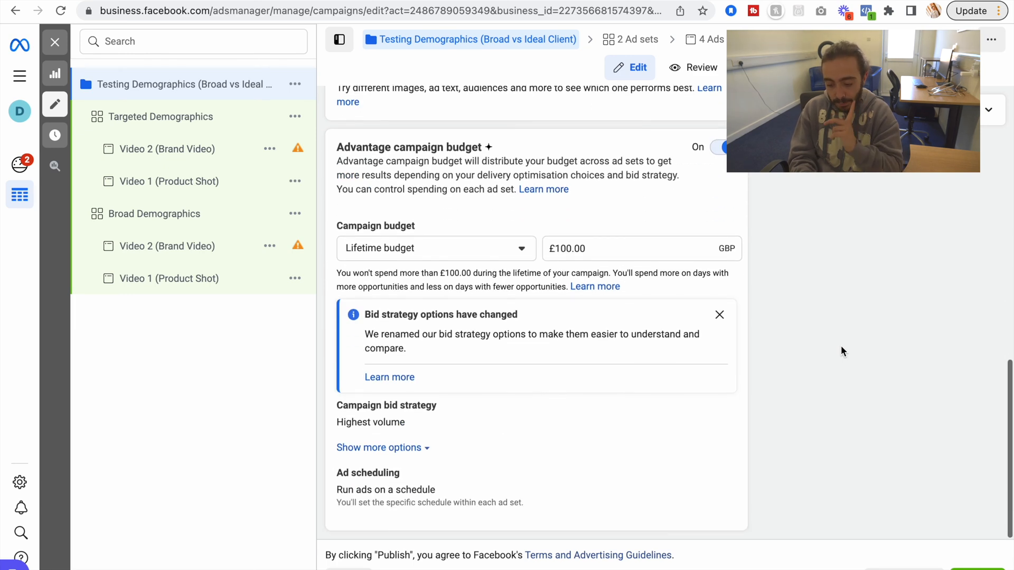
- Review the Targeted Demographics ad set, covering its schedule, ad scheduling, location, age, detailed targeting, placements and device settings
click(189, 118)
scroll(456, 286, down, 10)
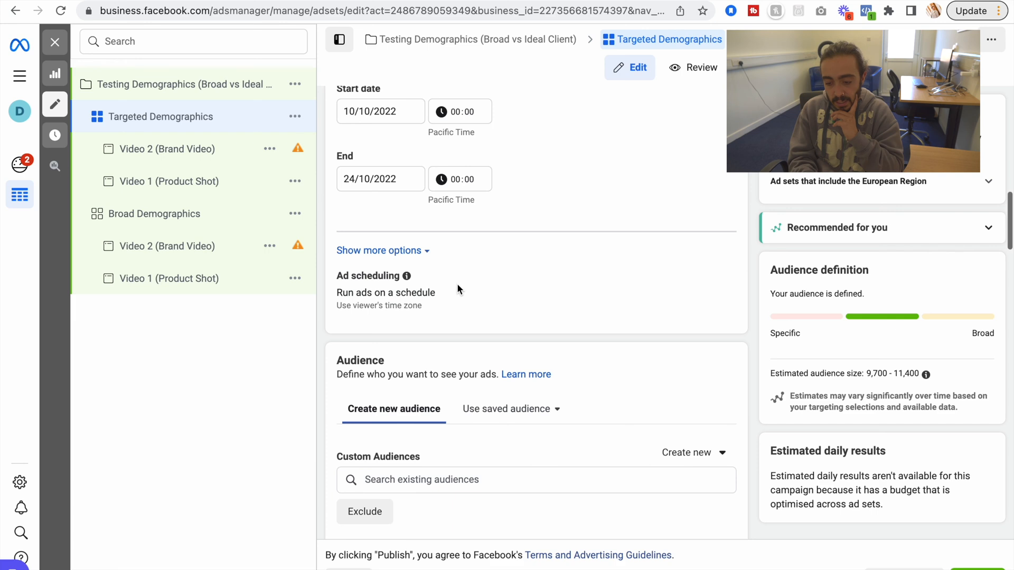
scroll(458, 284, down, 5)
scroll(458, 283, up, 8)
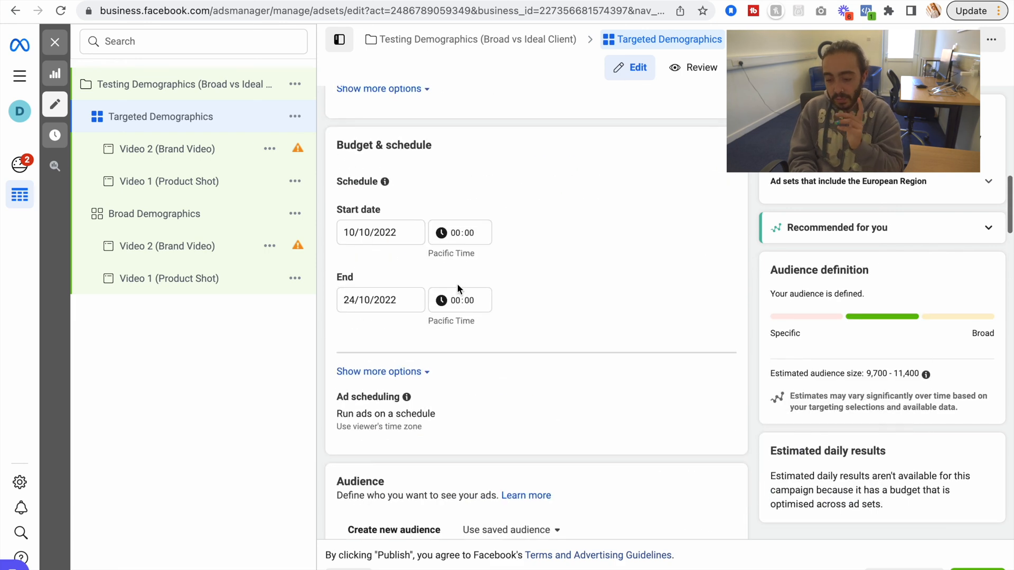
scroll(457, 285, down, 2)
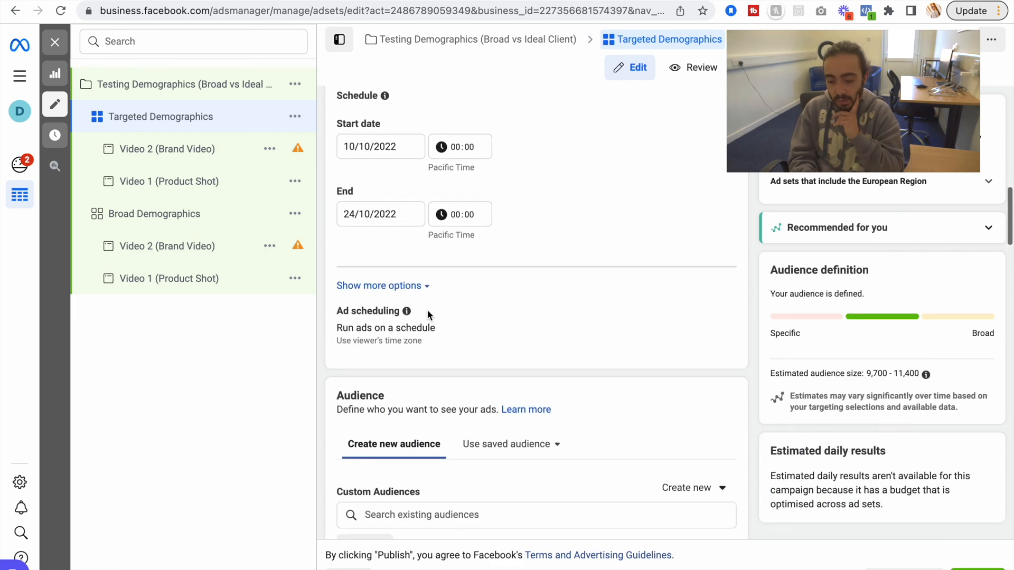
drag(393, 330, 717, 331)
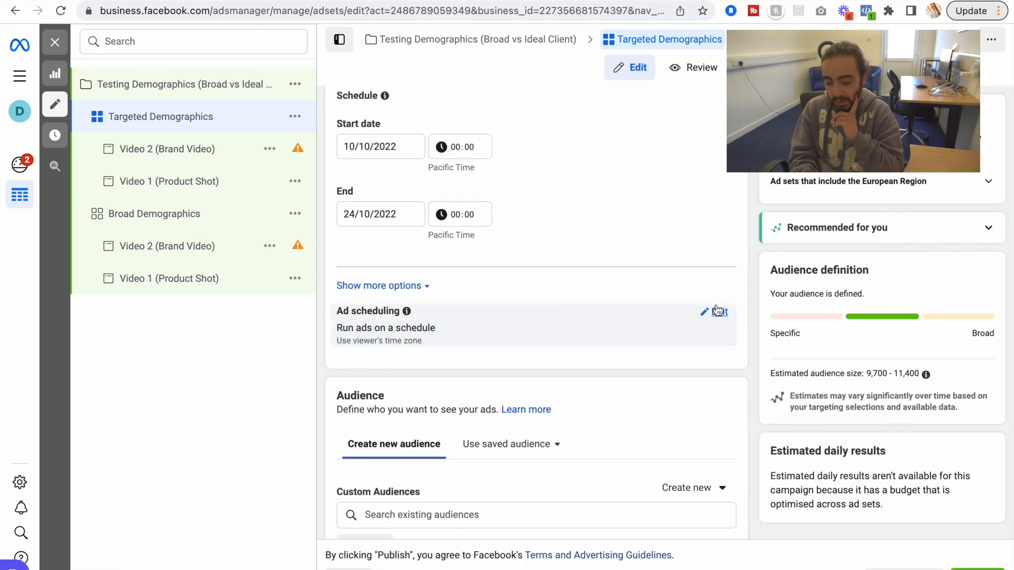
scroll(657, 417, down, 5)
scroll(656, 414, down, 10)
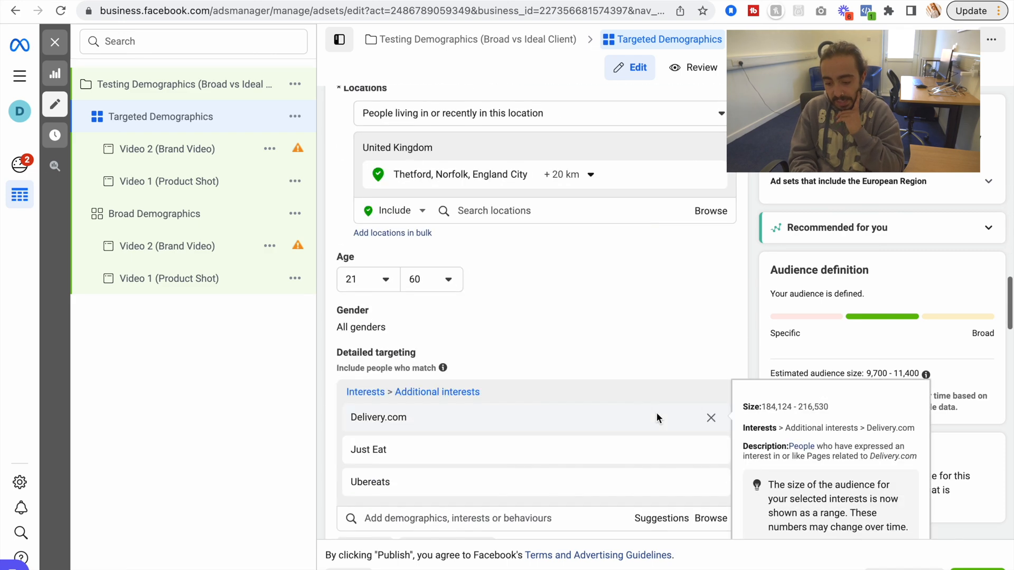
scroll(657, 416, up, 2)
scroll(657, 415, down, 10)
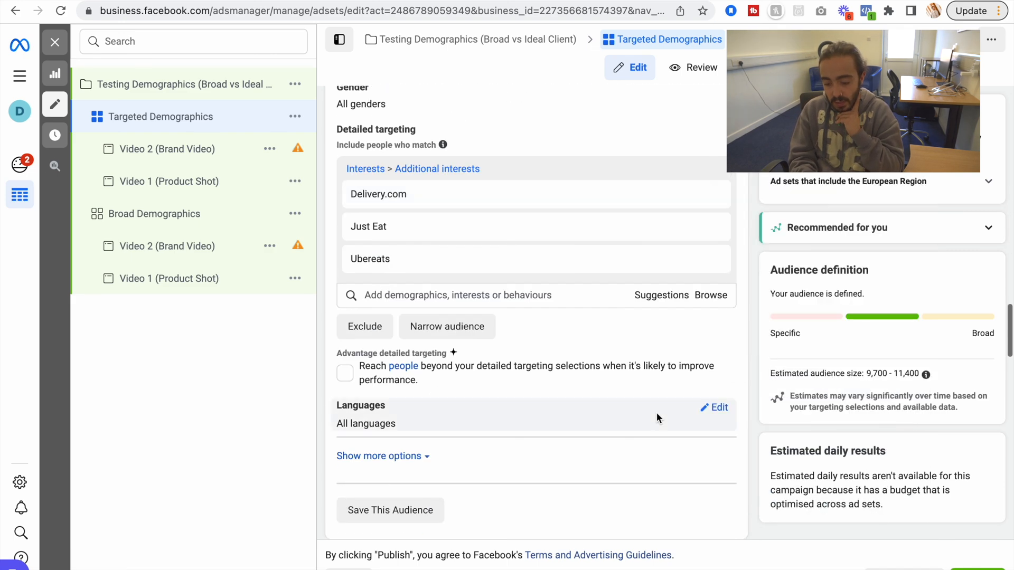
scroll(658, 419, down, 10)
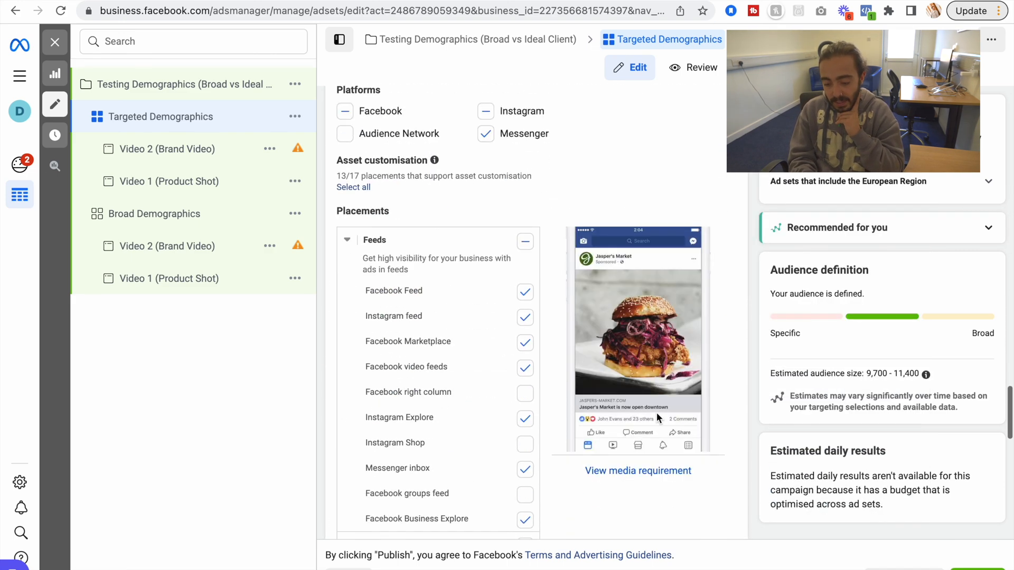
scroll(657, 418, down, 10)
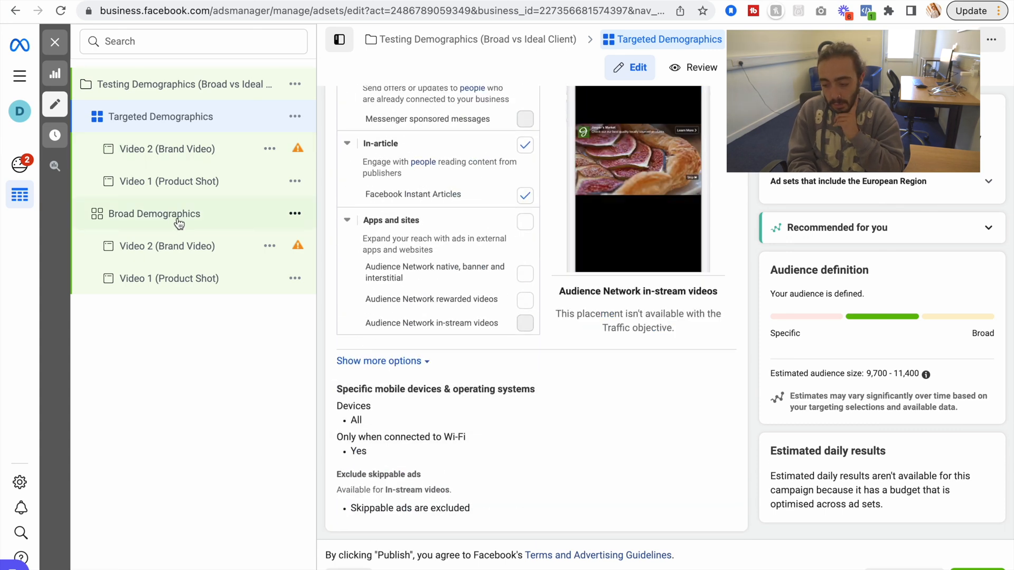
- Check the Broad Demographics ad set's estimated audience size and reduce its location radius around Thetford to 20 km
click(180, 222)
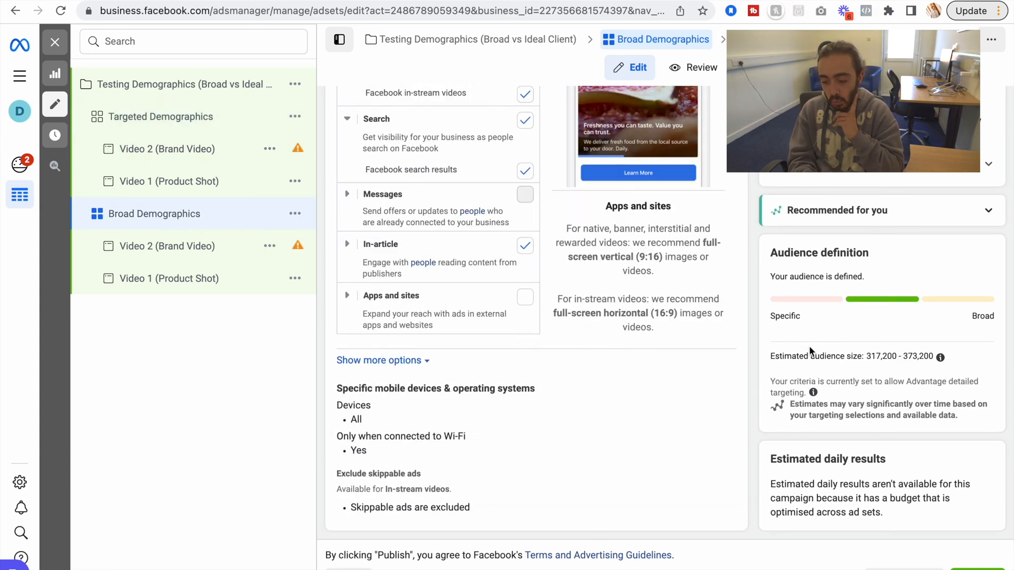
drag(773, 357, 946, 357)
mouse_move(946, 357)
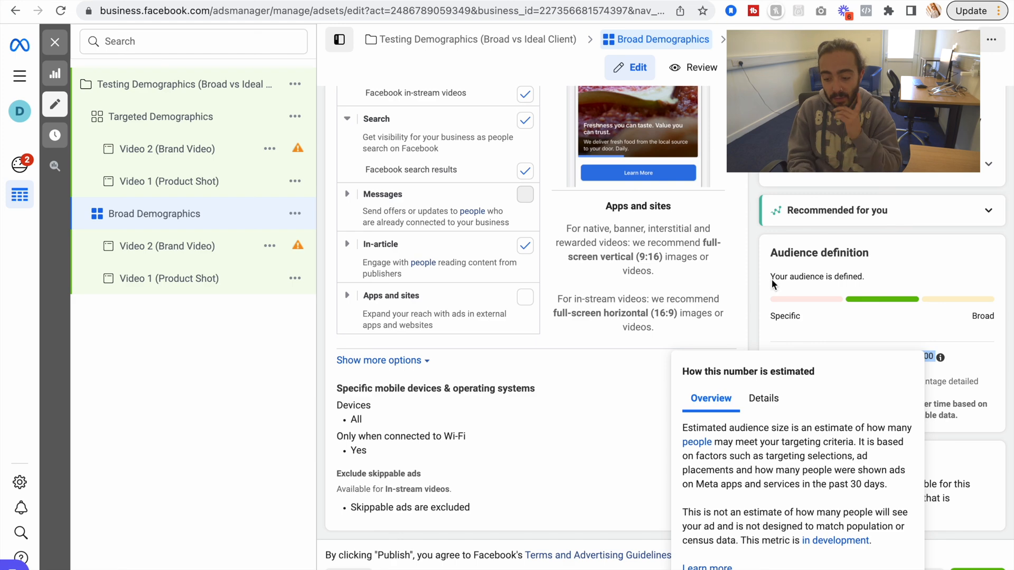
scroll(669, 197, up, 10)
scroll(669, 198, up, 9)
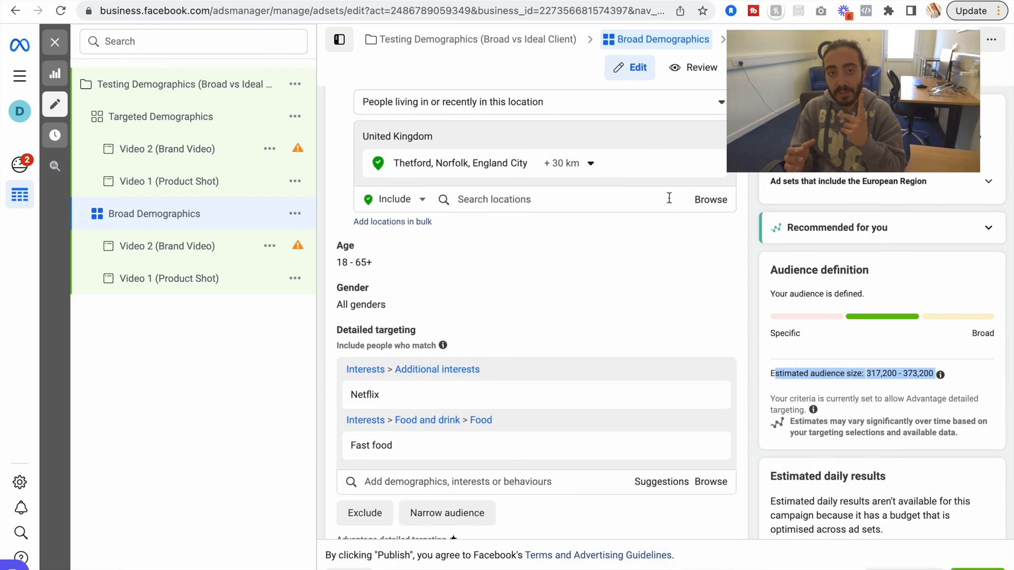
click(573, 163)
drag(578, 259, 574, 255)
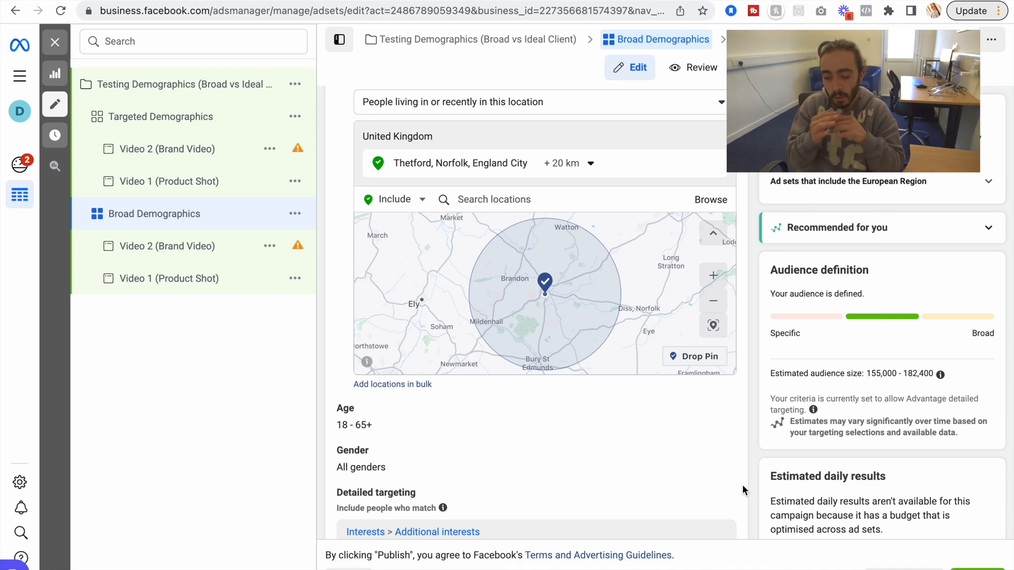
- Review the Broad Demographics ad set's age, gender, interests, Advantage detailed targeting and manual placements
scroll(605, 448, down, 1)
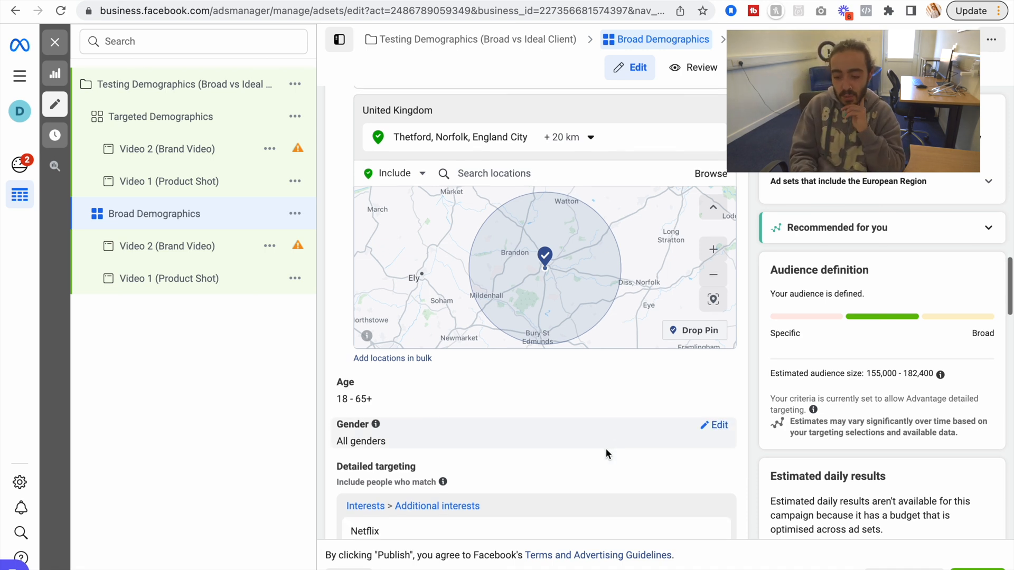
scroll(611, 436, down, 10)
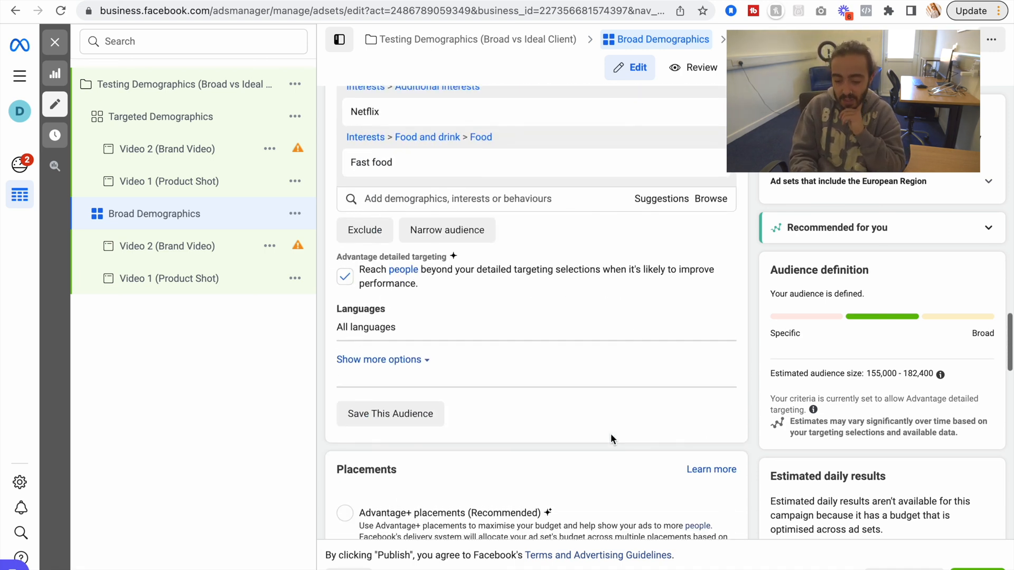
scroll(611, 438, down, 10)
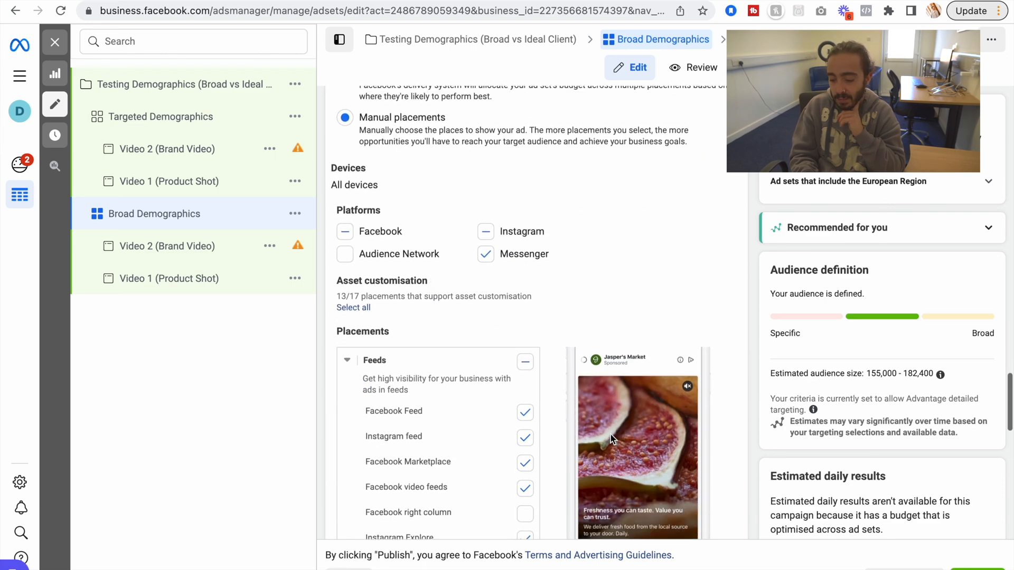
scroll(581, 431, down, 5)
- Review the Video 1 (Product Shot) ad under Targeted Demographics, covering placement previews, format, media, primary text, headline, description, call to action and destination
click(145, 183)
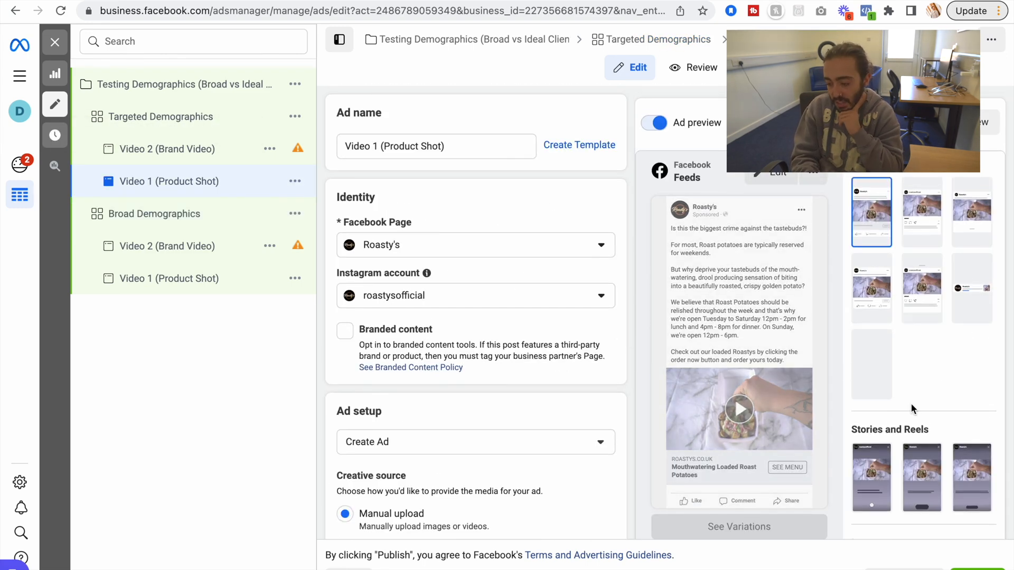
scroll(911, 403, down, 5)
scroll(911, 404, down, 2)
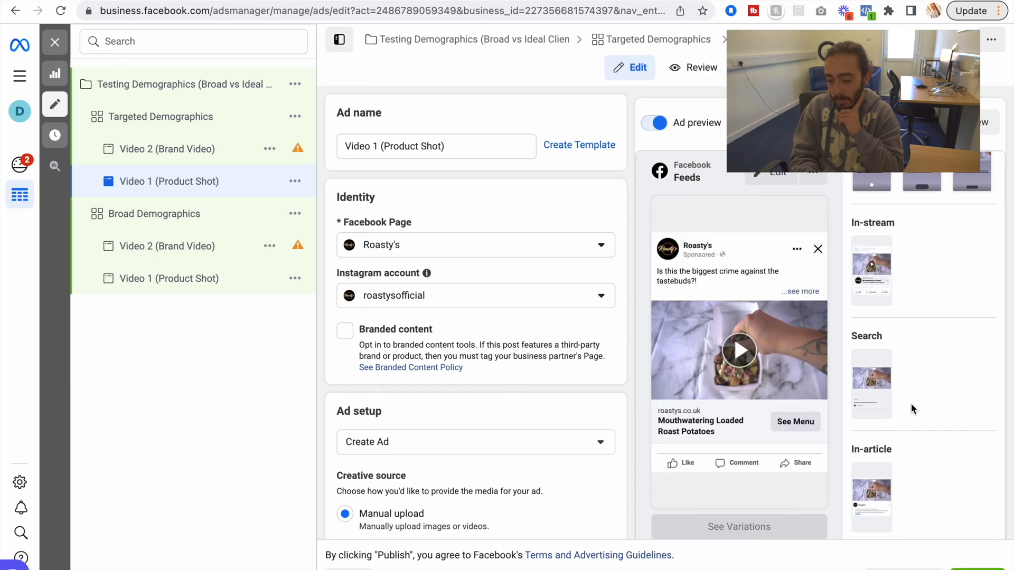
scroll(912, 403, up, 1)
scroll(911, 403, up, 5)
scroll(557, 466, down, 10)
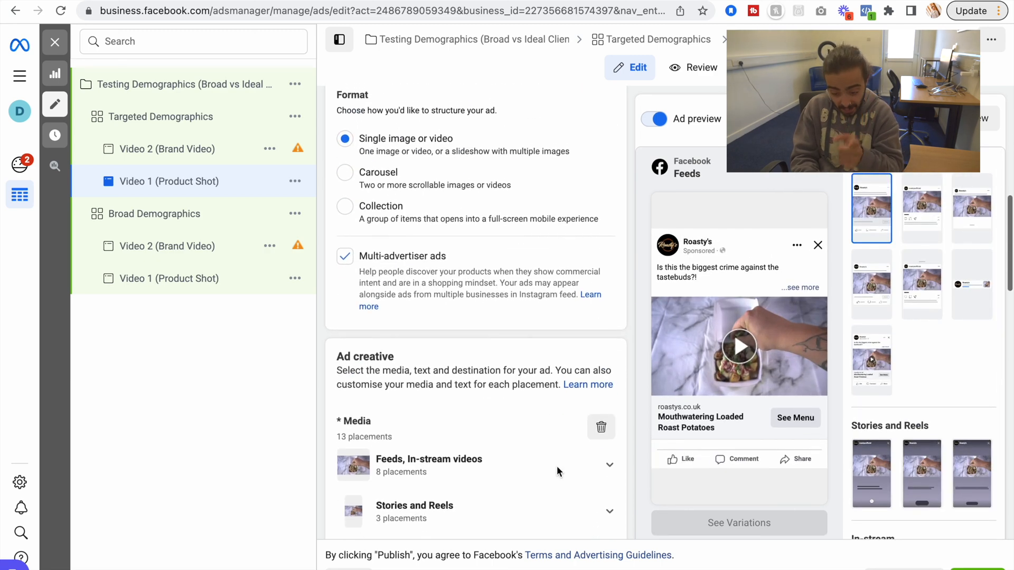
scroll(557, 466, down, 3)
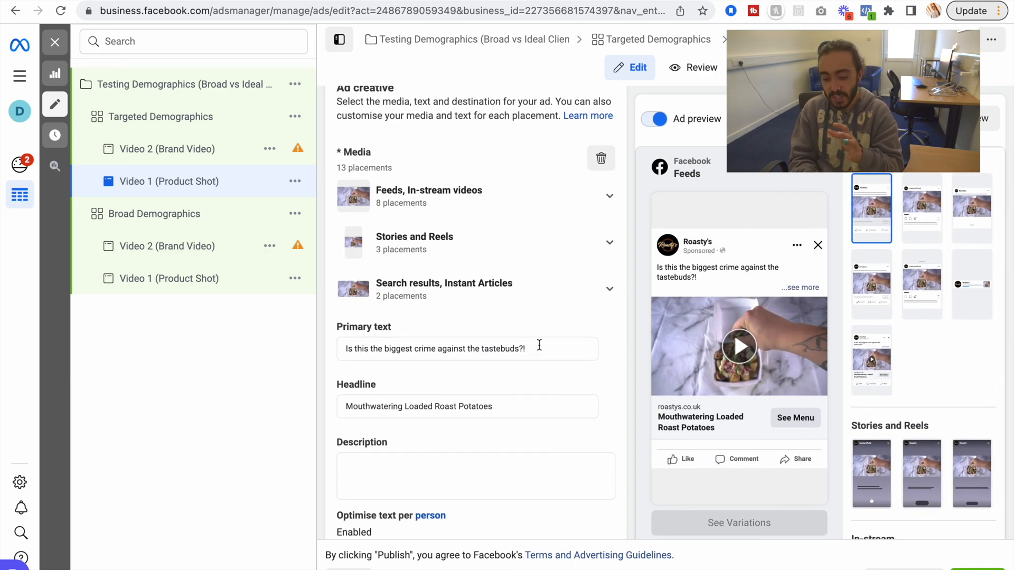
click(539, 346)
scroll(537, 345, down, 6)
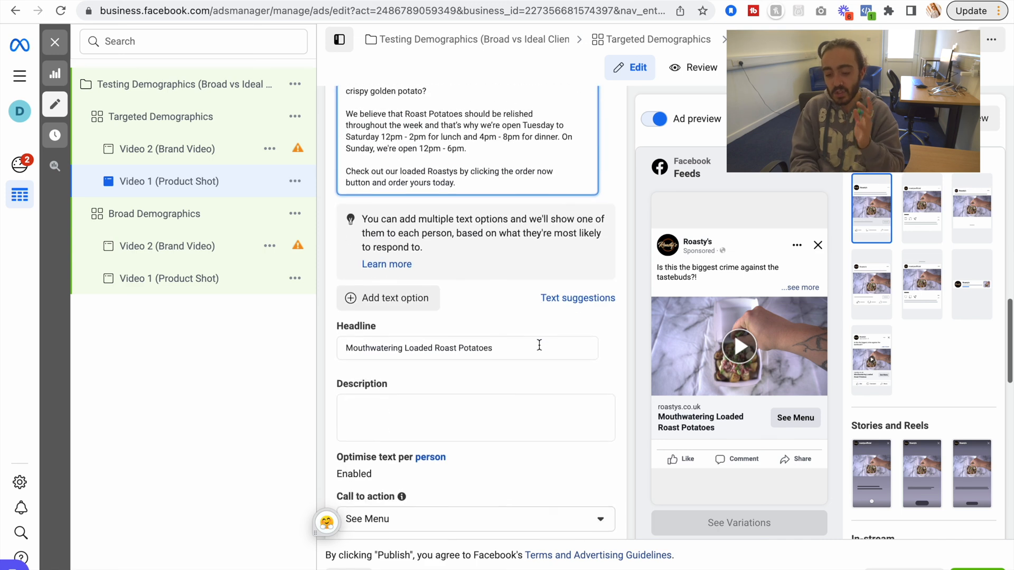
click(497, 433)
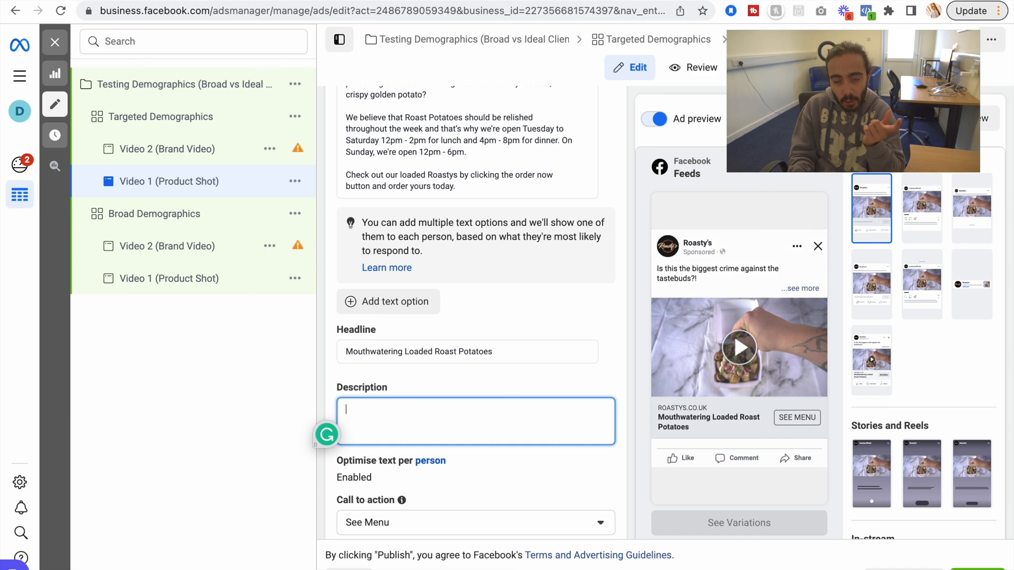
scroll(481, 438, down, 8)
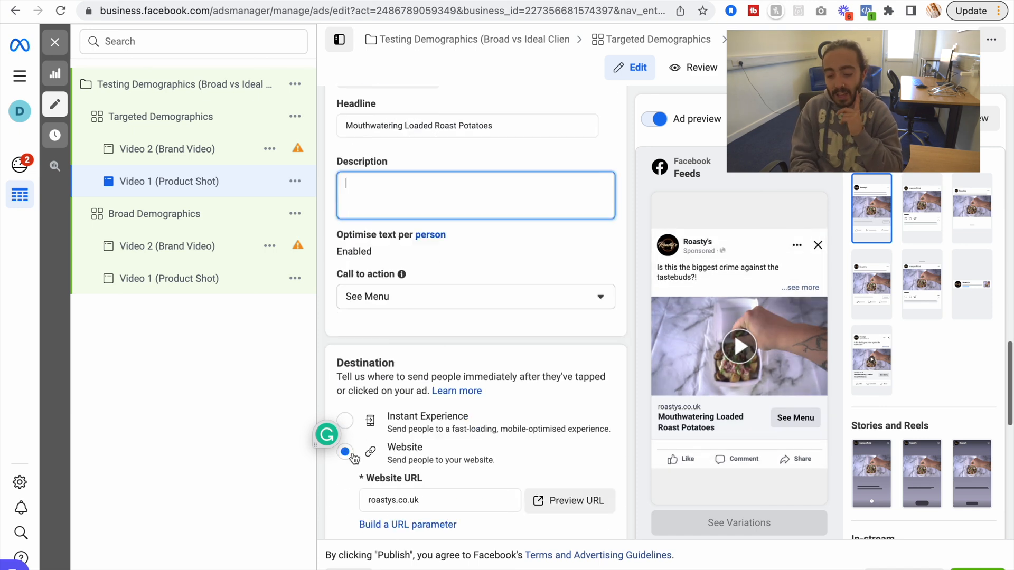
scroll(353, 458, down, 8)
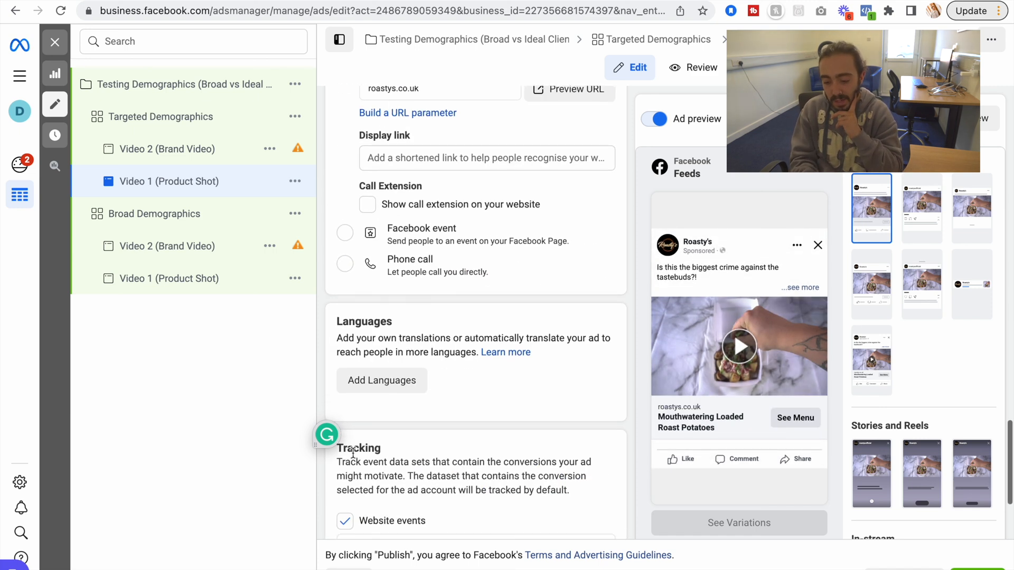
- Review the Video 2 (Brand Video) ad under Targeted Demographics, from its identity and preview through to its tracking settings
click(199, 162)
scroll(539, 347, up, 20)
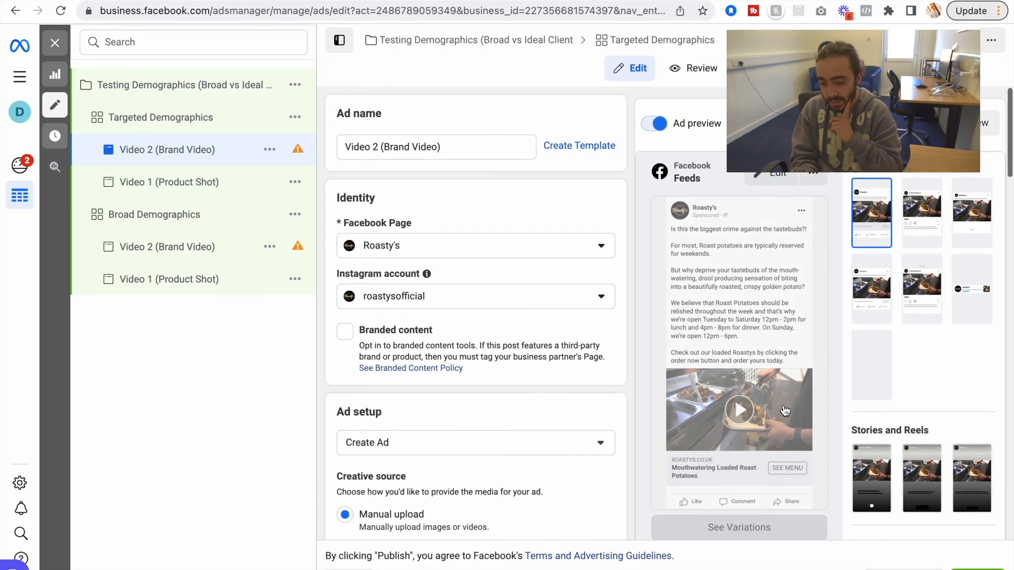
scroll(612, 332, down, 20)
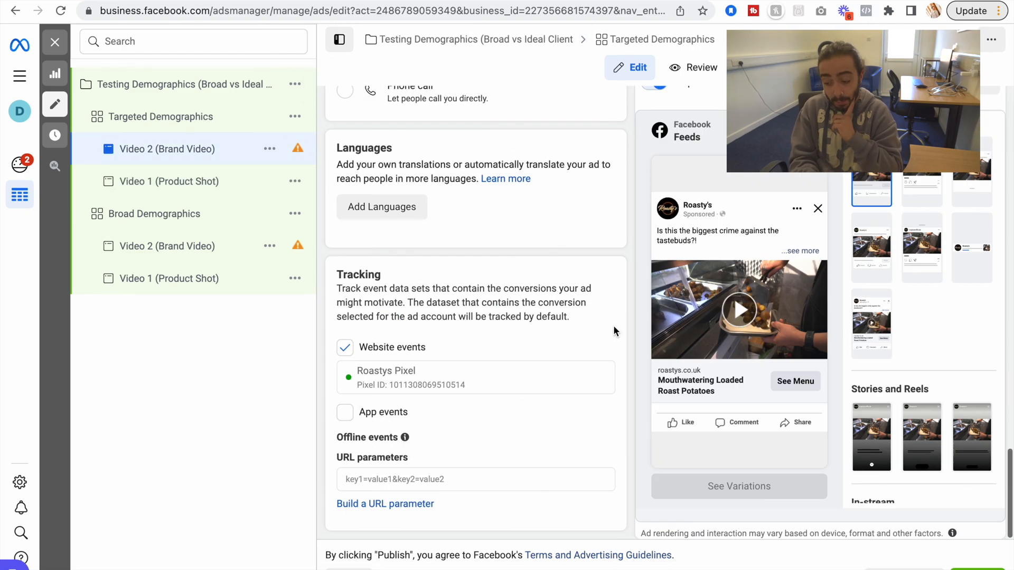
scroll(475, 317, up, 15)
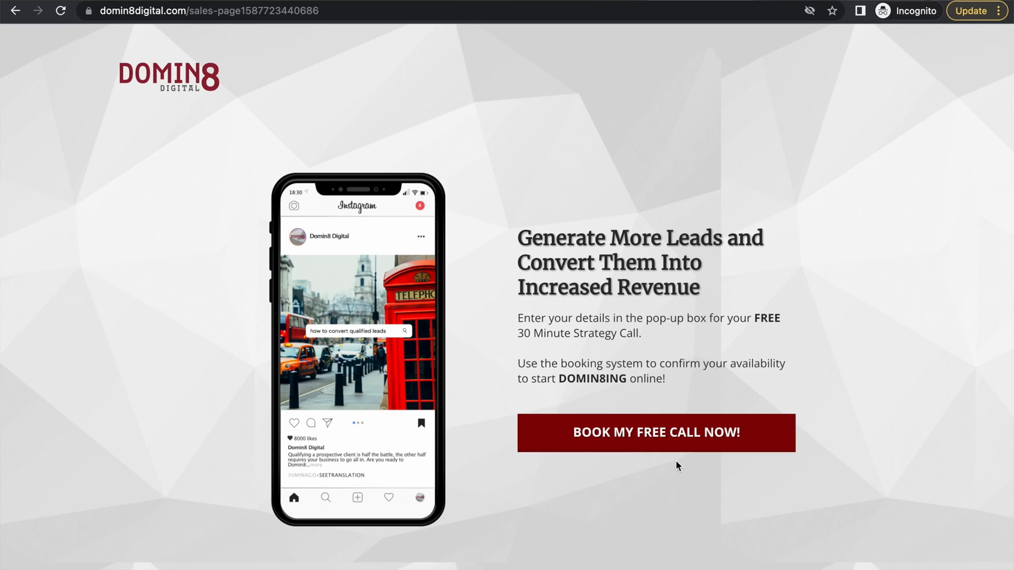
- On the Domin8 Digital sales page, start booking a free call and choose the 1:00pm slot on Monday, October 10, 2022
click(683, 446)
scroll(682, 446, down, 2)
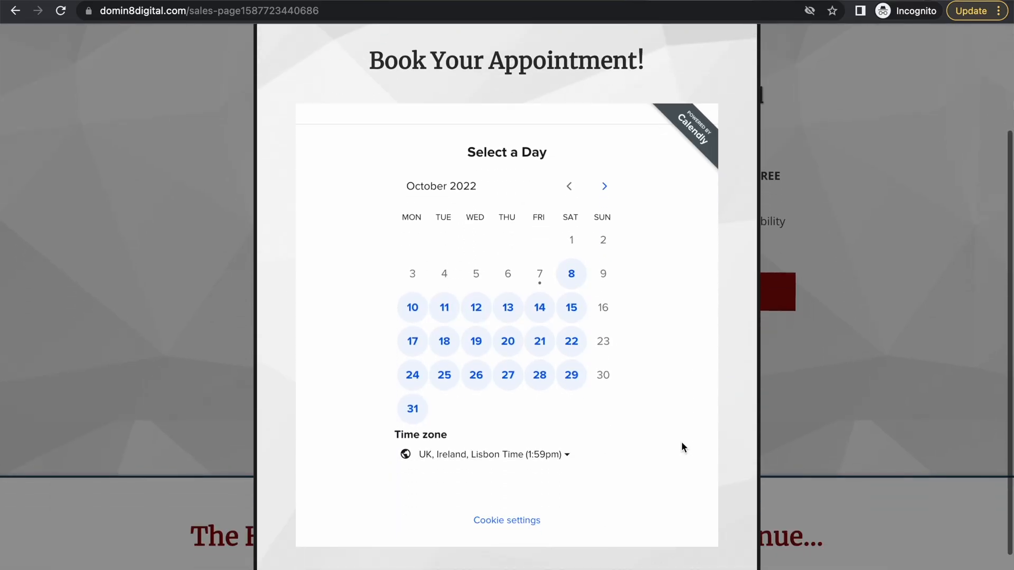
click(412, 309)
scroll(483, 399, down, 1)
scroll(483, 407, down, 1)
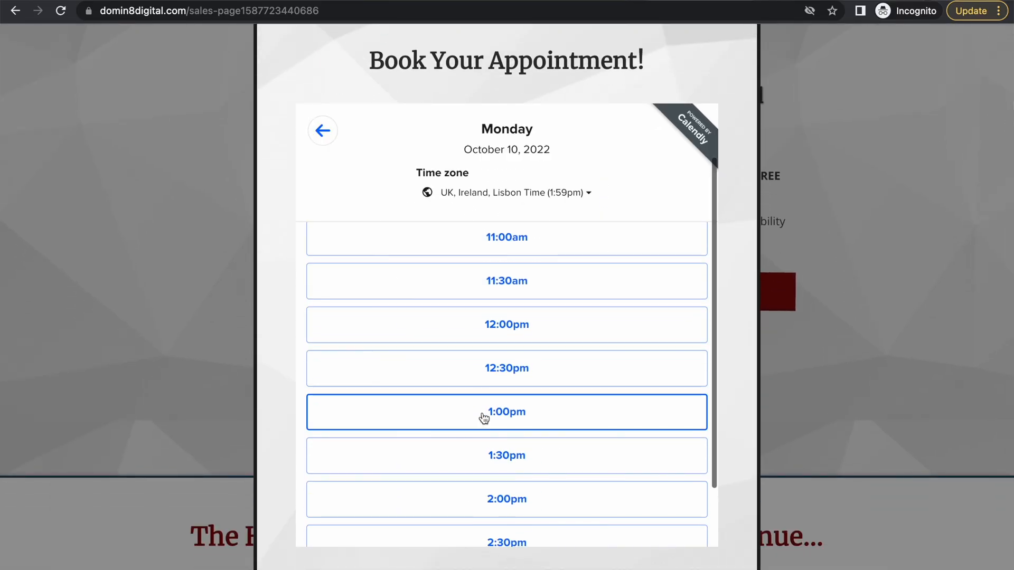
click(483, 414)
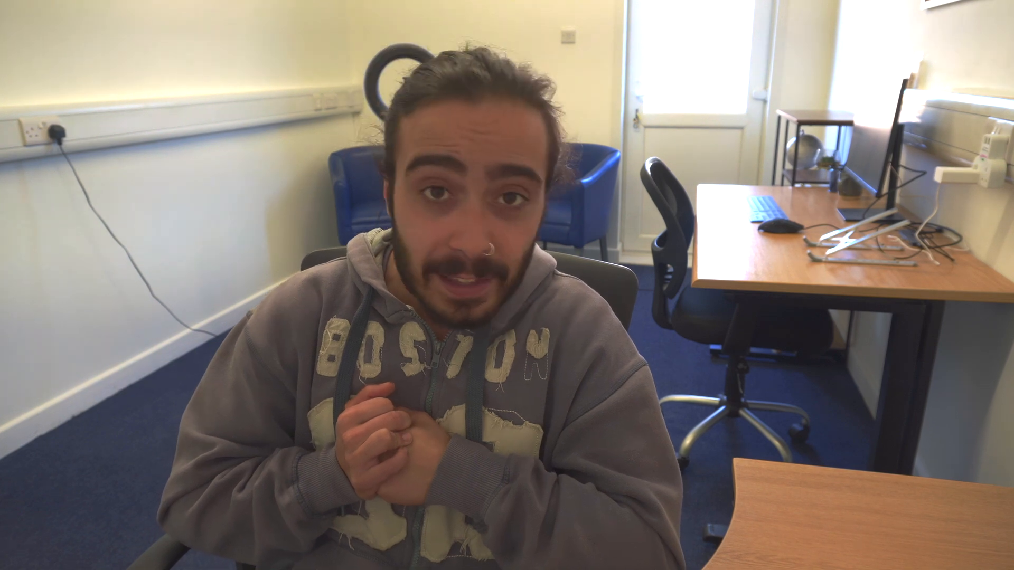